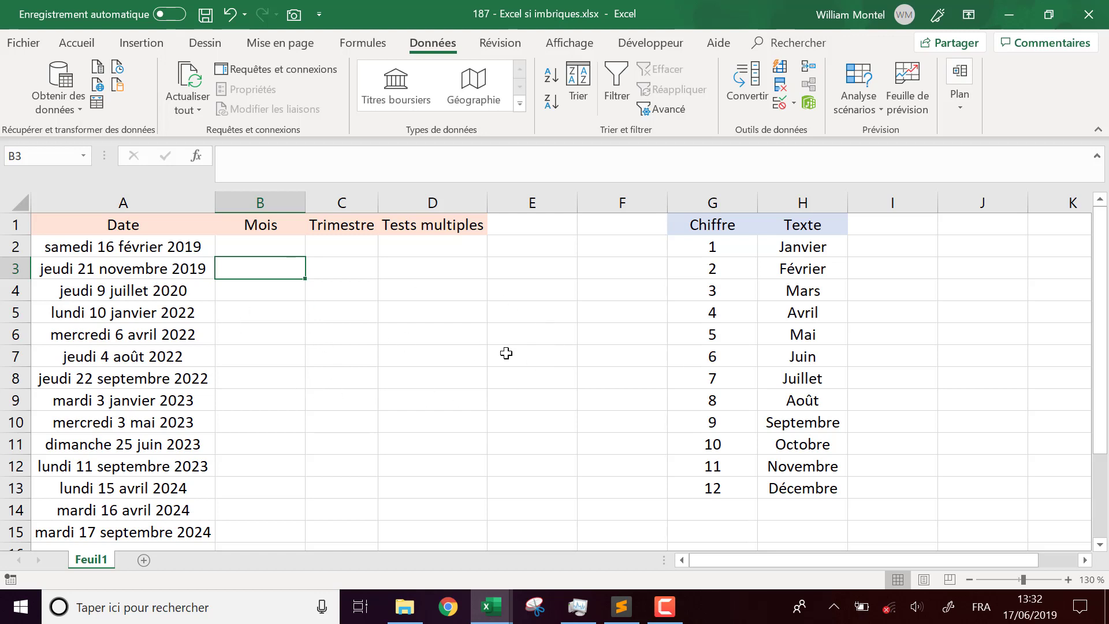
pyautogui.click(288, 249)
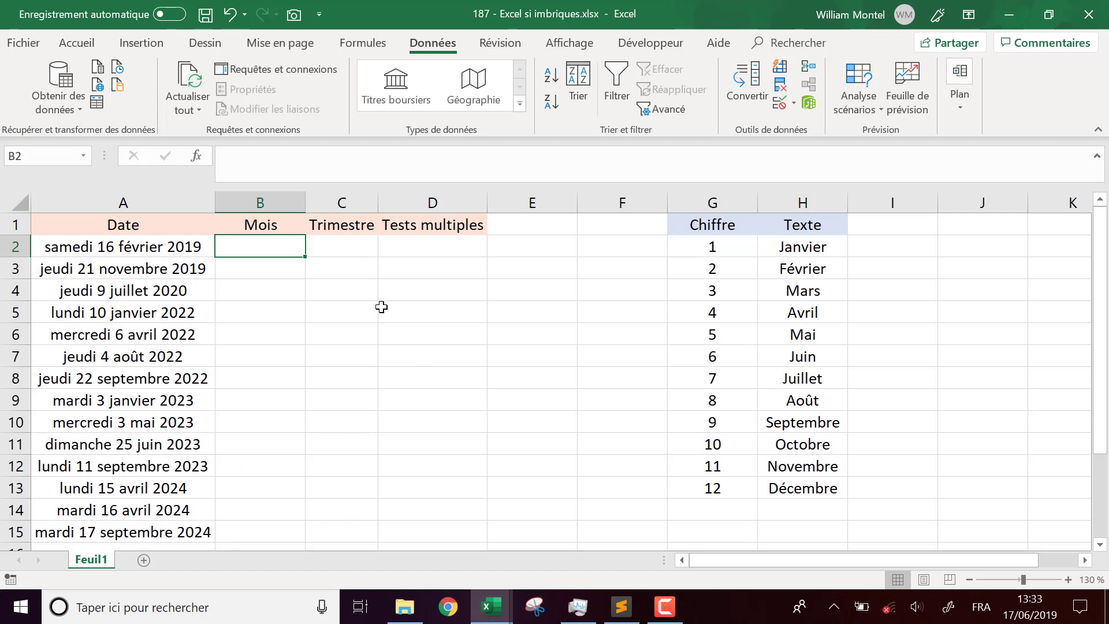
pyautogui.press('Return')
pyautogui.press('Up')
pyautogui.press('Down')
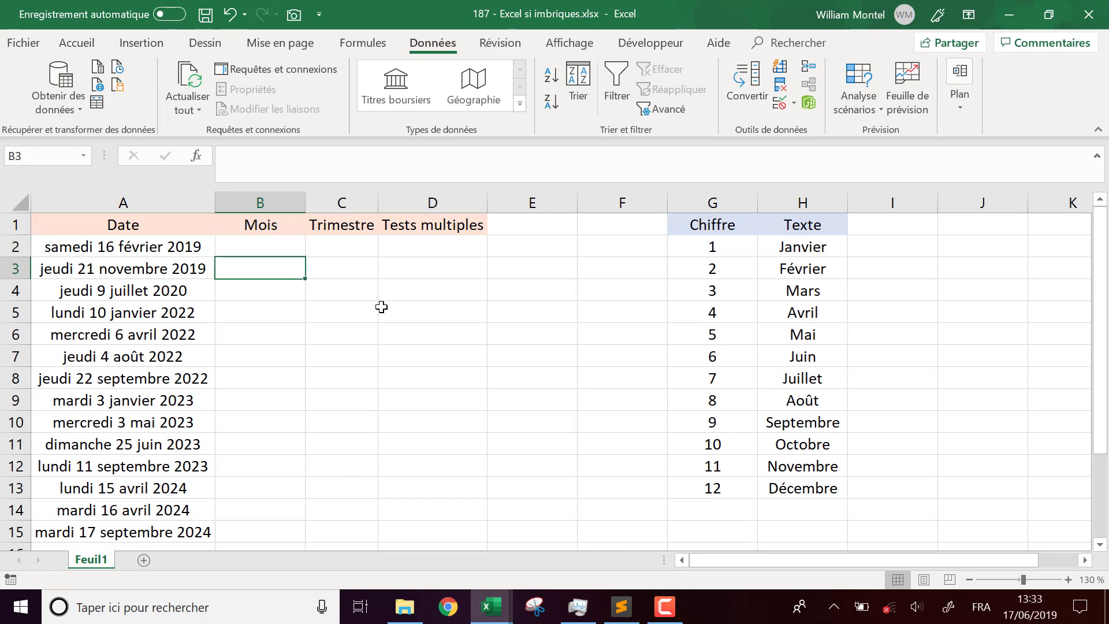
pyautogui.press('Up')
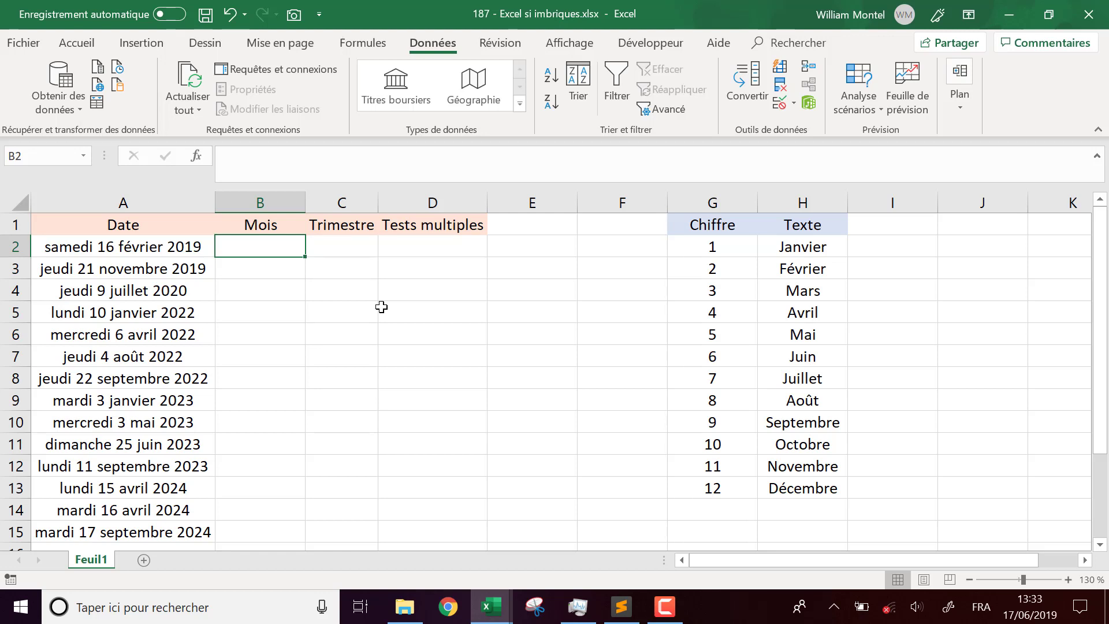
pyautogui.press('Down')
pyautogui.press('Up')
# - Try to build a nested SI formula in B2 from MOIS(A2), 1 and "Janvier", with a second SI as the false value
pyautogui.write('=si(')
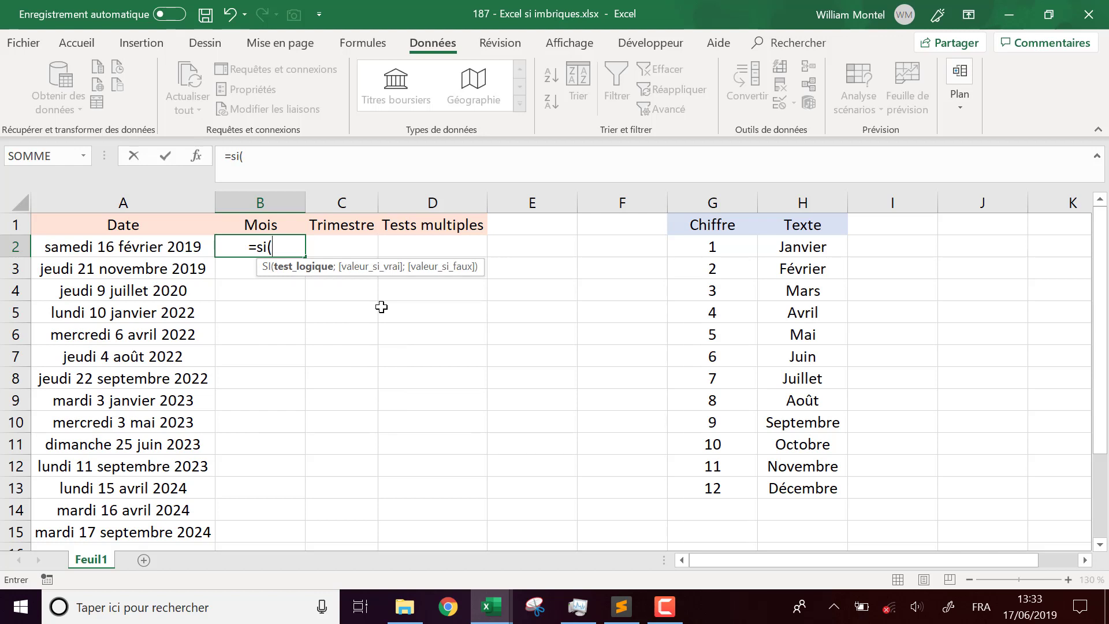
pyautogui.write('mois(')
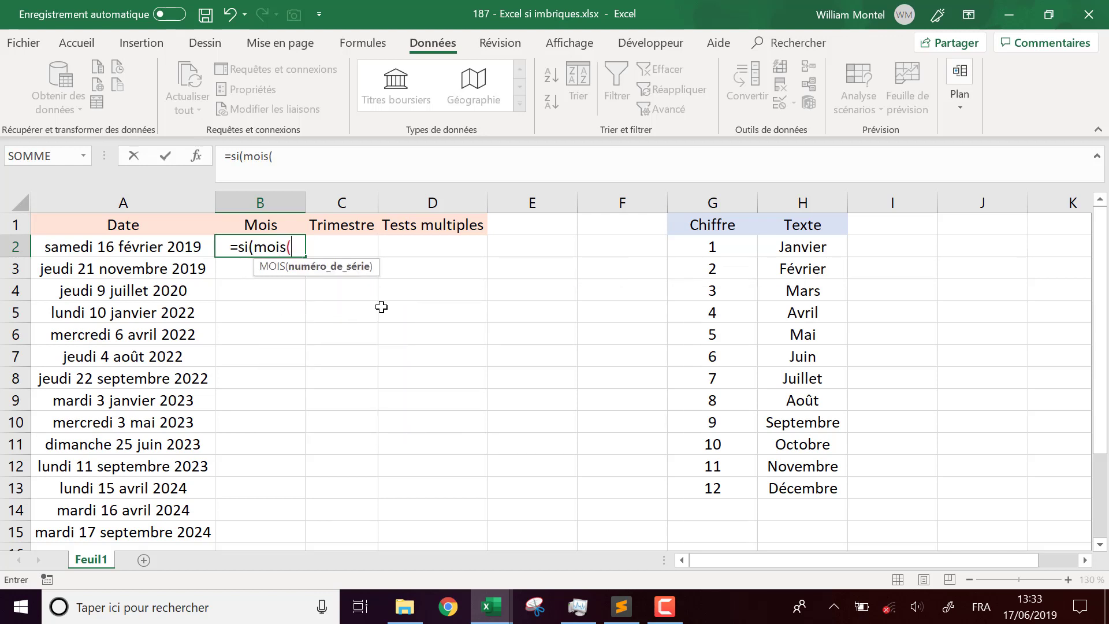
pyautogui.press('Left')
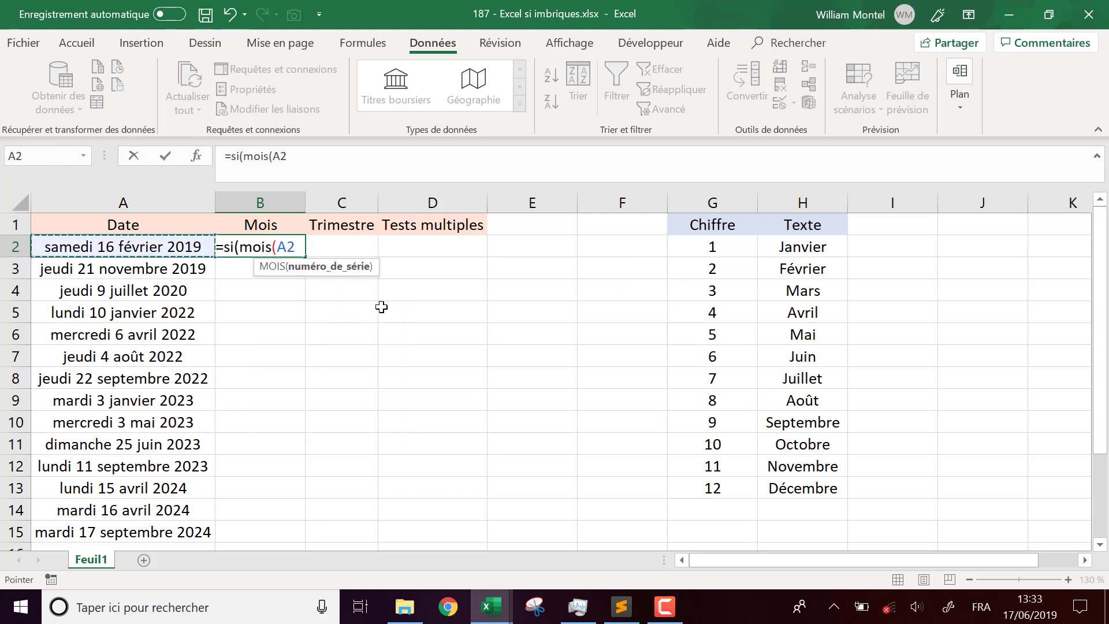
pyautogui.write(')')
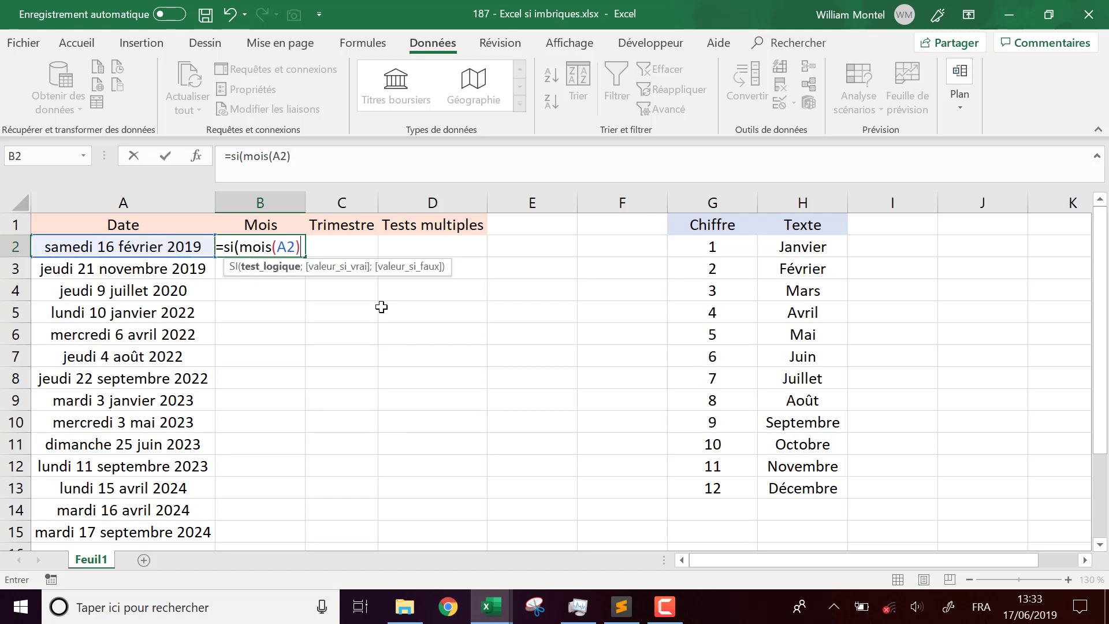
pyautogui.write(';')
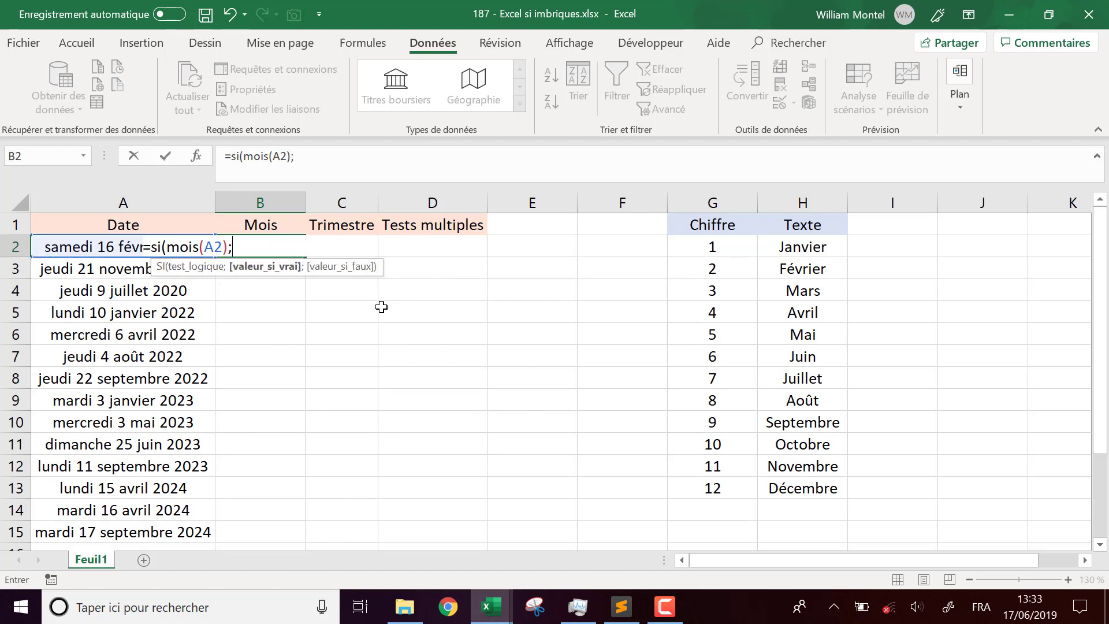
pyautogui.write('1;')
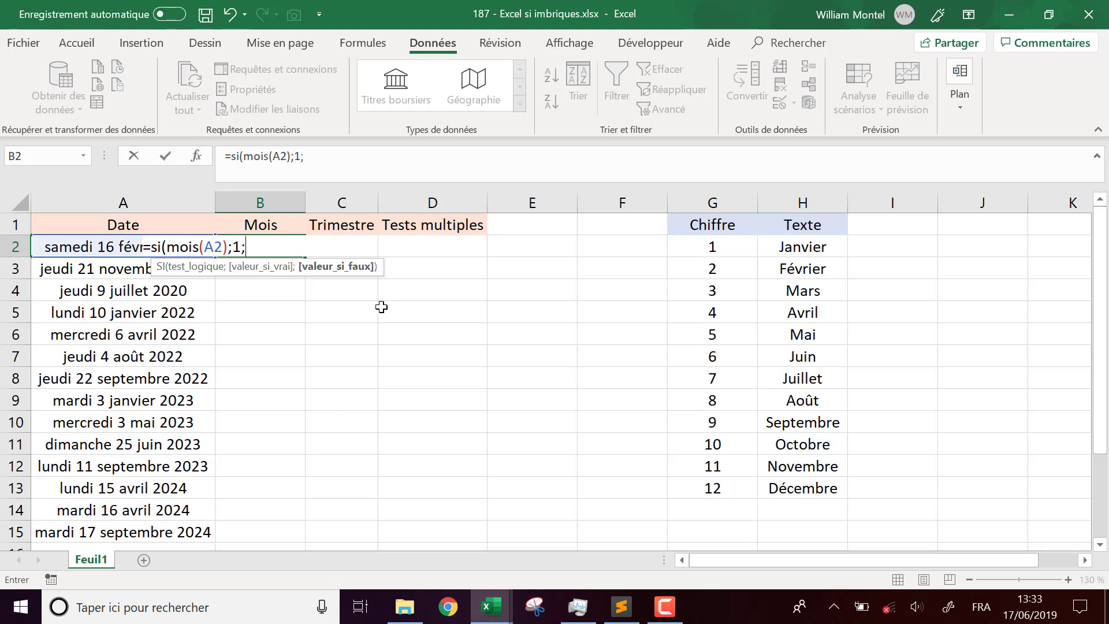
pyautogui.write('"Janvier;')
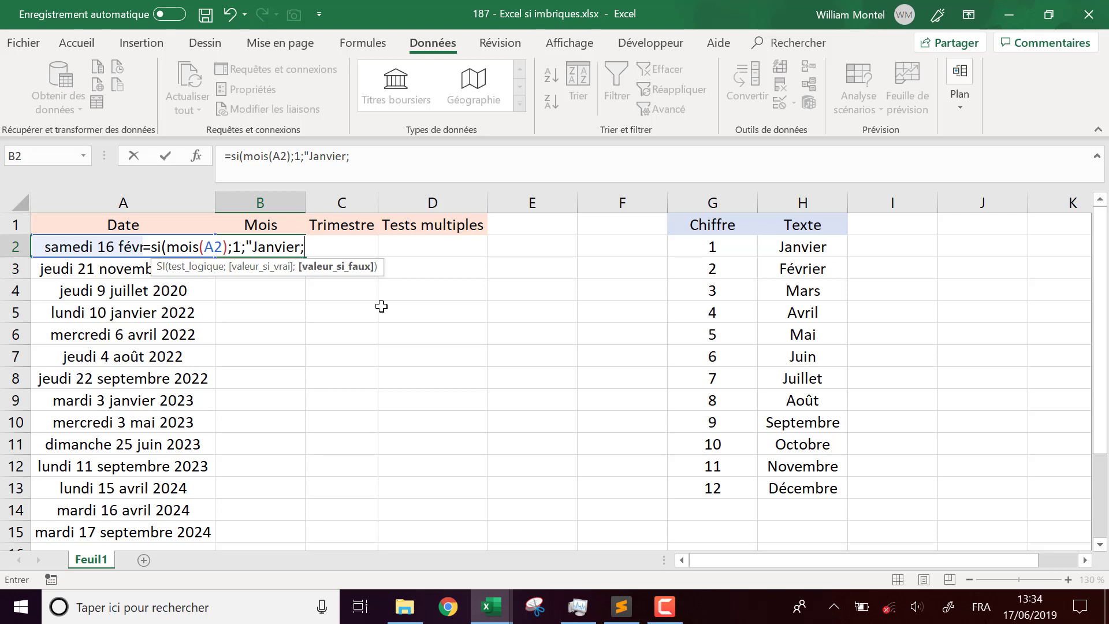
pyautogui.write('si')
pyautogui.click(304, 246)
pyautogui.write('";si')
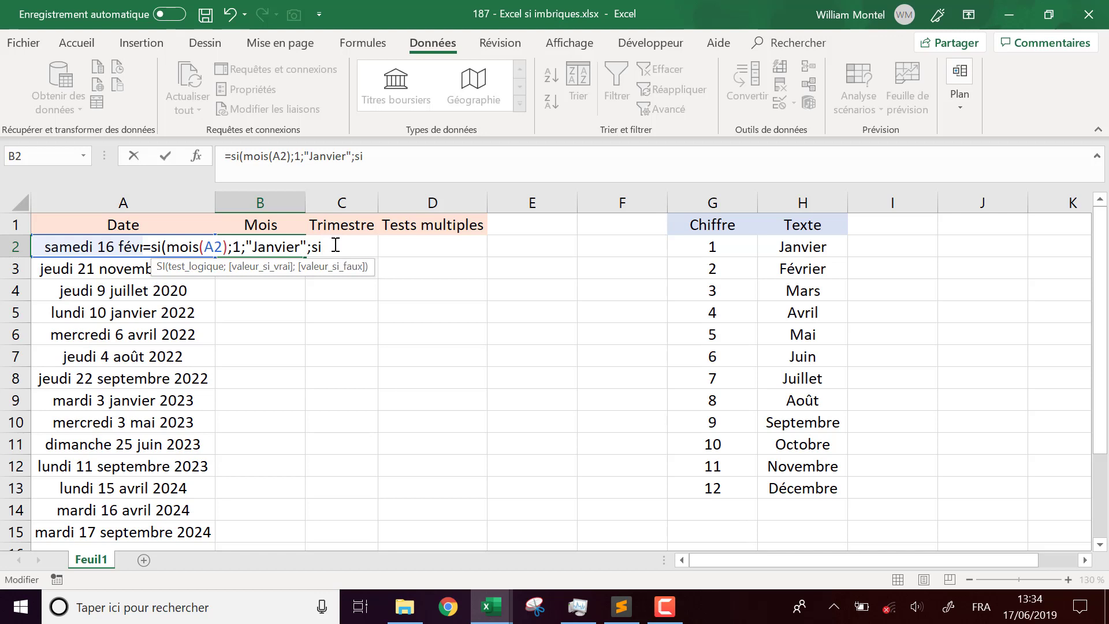
pyautogui.write('(')
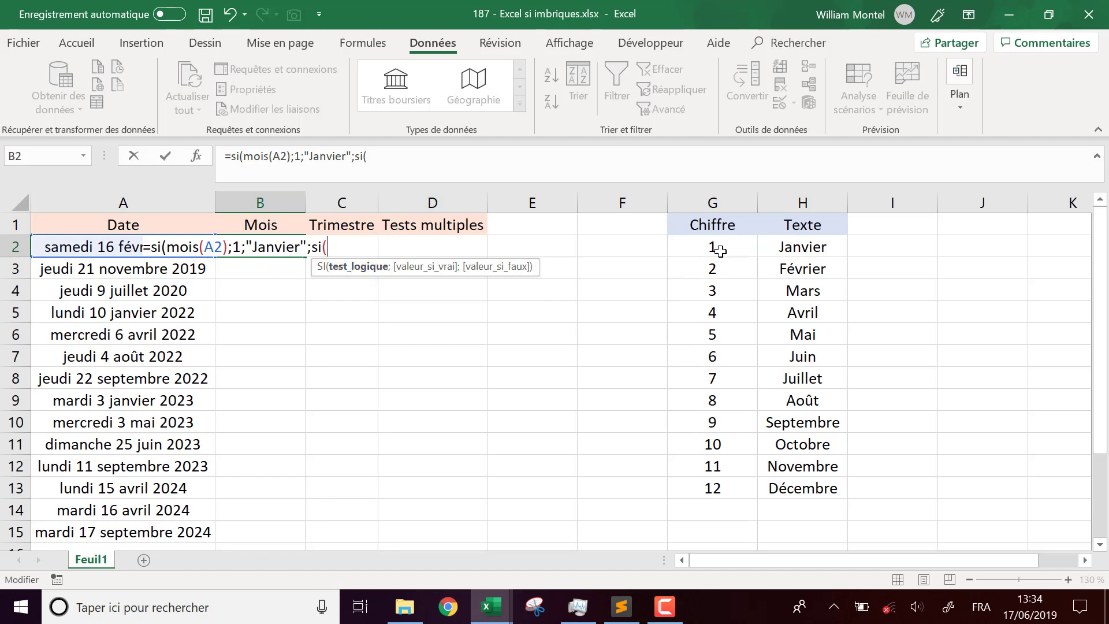
pyautogui.press('Escape')
pyautogui.moveTo(714, 247); pyautogui.dragTo(785, 487)
pyautogui.click(786, 246)
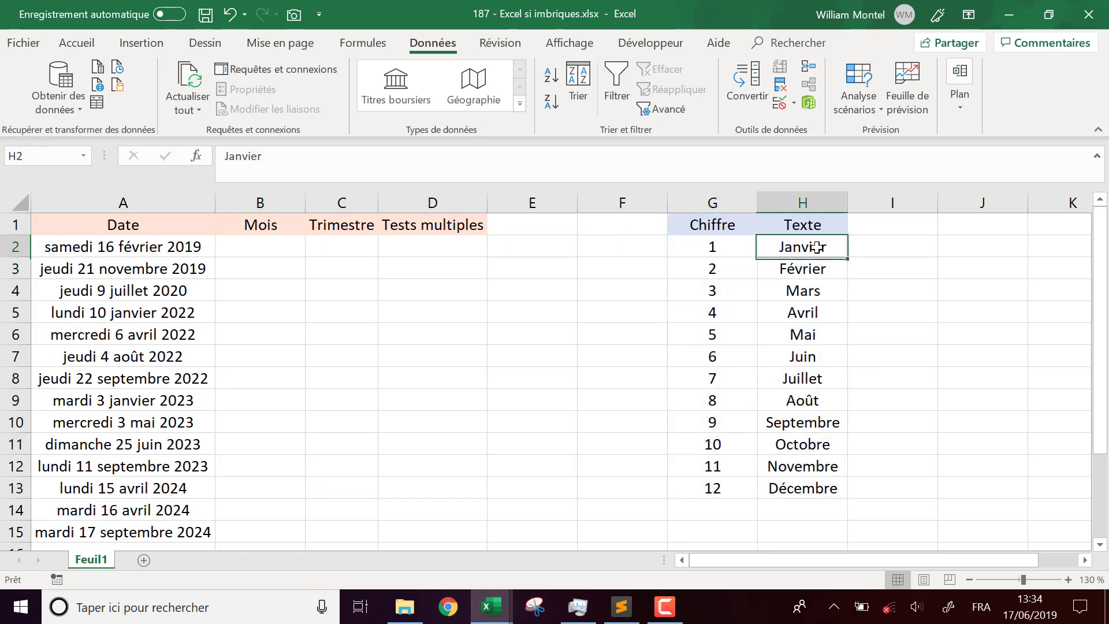
pyautogui.moveTo(787, 244); pyautogui.dragTo(799, 491)
# - Start a RECHERCHEV formula in B2 with MOIS(A2) as the lookup value
pyautogui.click(286, 247)
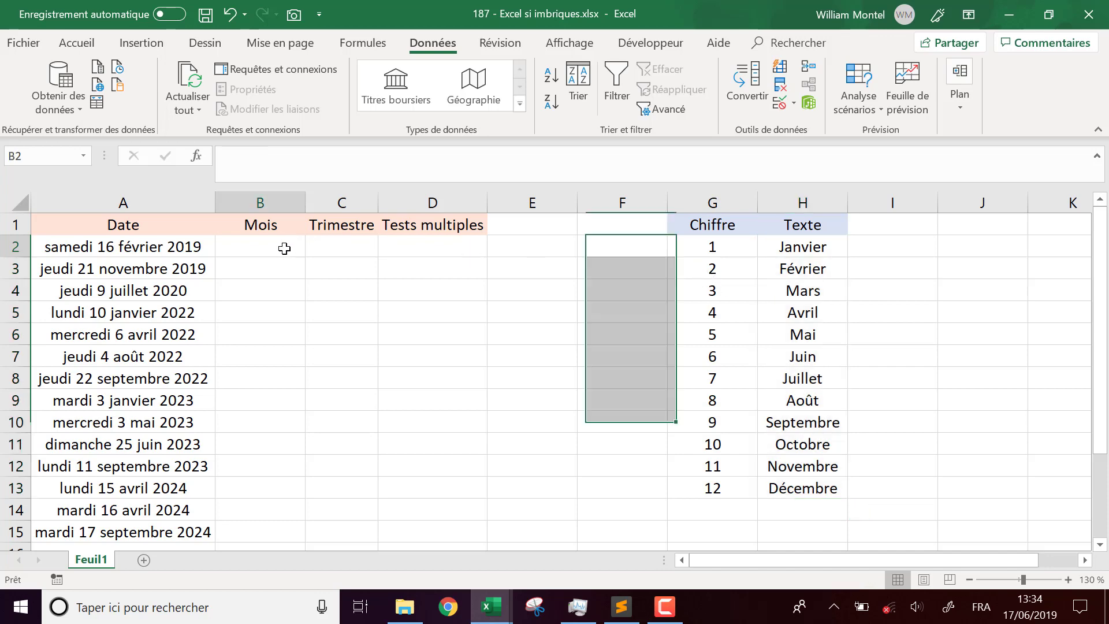
pyautogui.write('=rech')
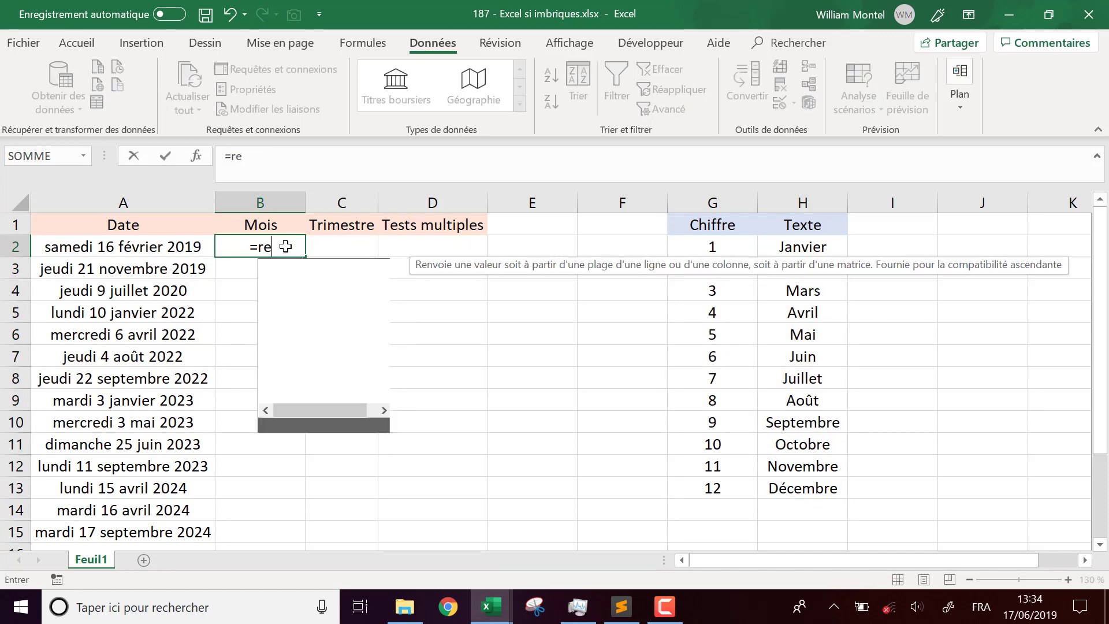
pyautogui.press('Down')
pyautogui.press('Down')
pyautogui.press('Tab')
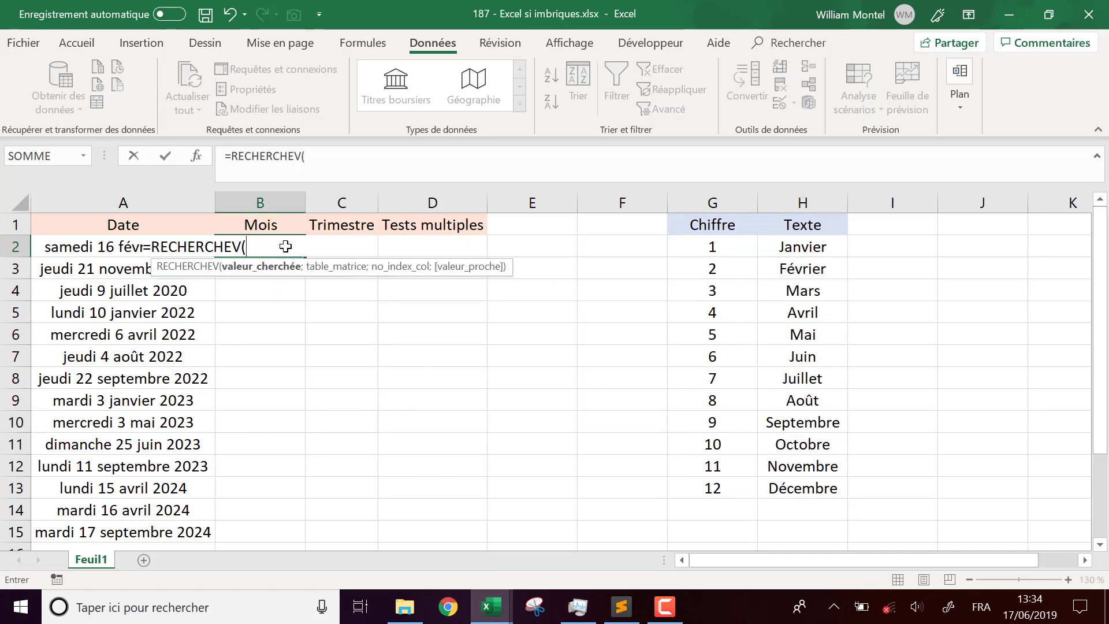
pyautogui.write('mois(')
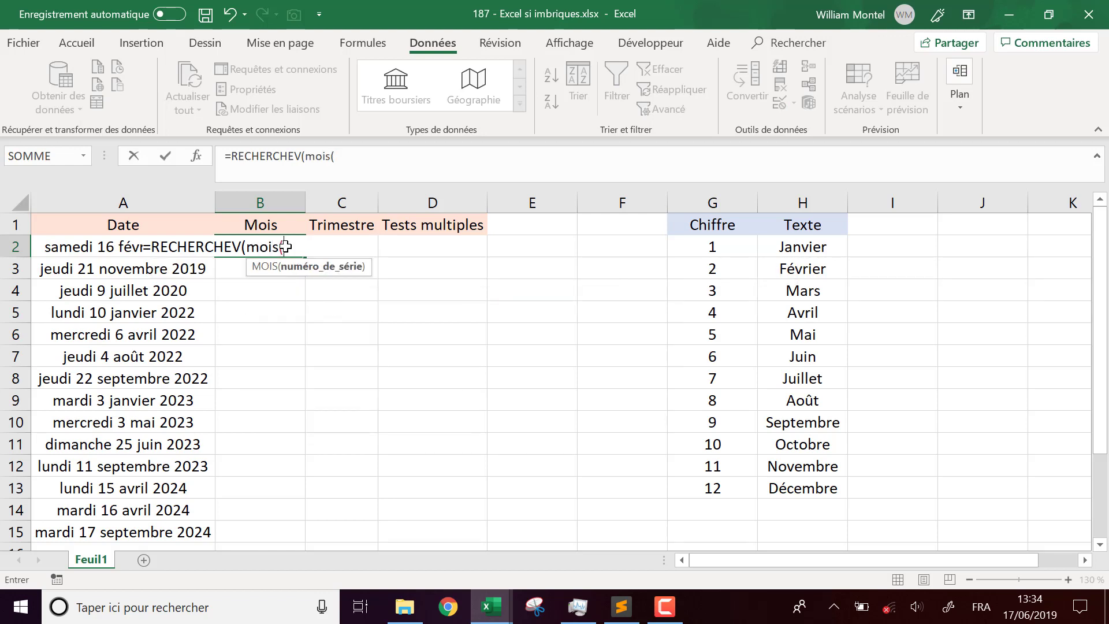
pyautogui.press('Left')
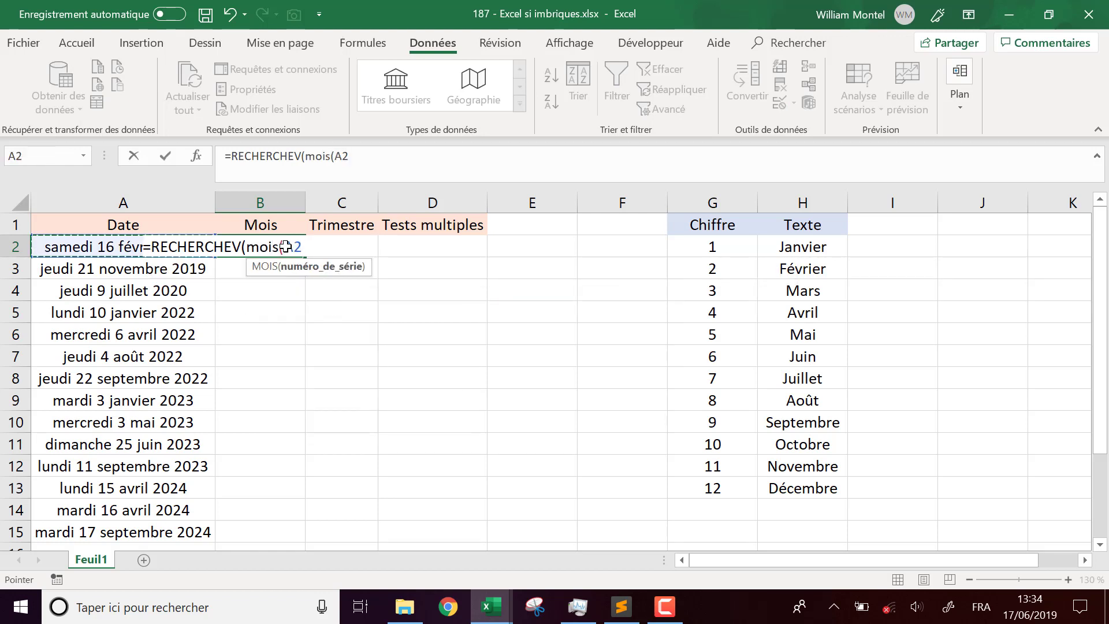
pyautogui.write(');')
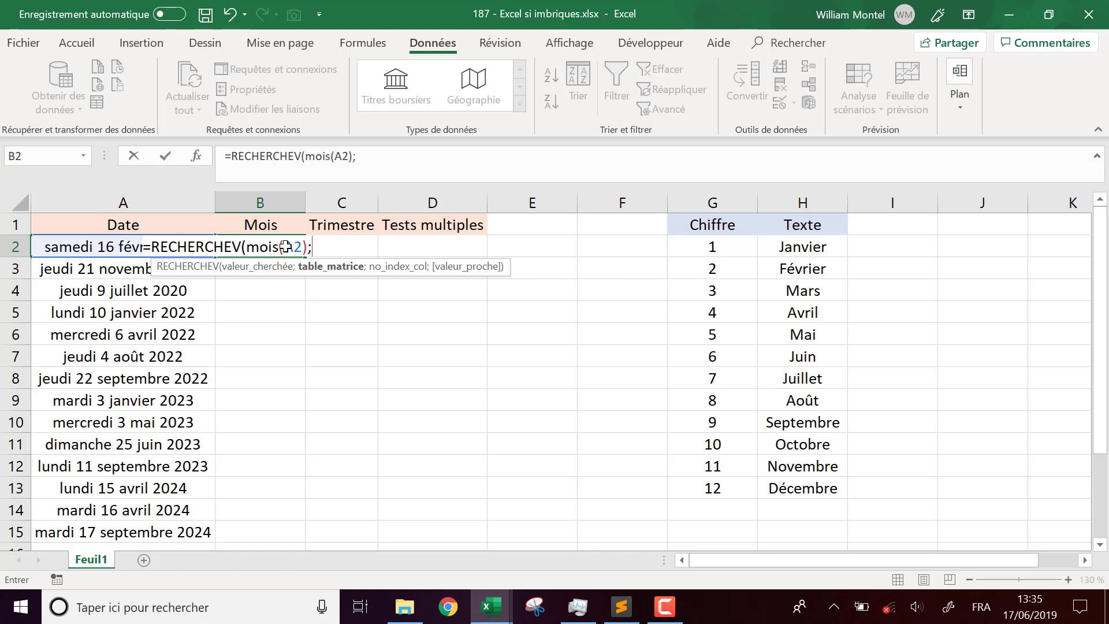
# - Complete the RECHERCHEV formula with the absolute table range $G$1:$H$13, column index 2 and match type 0
pyautogui.moveTo(730, 224); pyautogui.dragTo(824, 478)
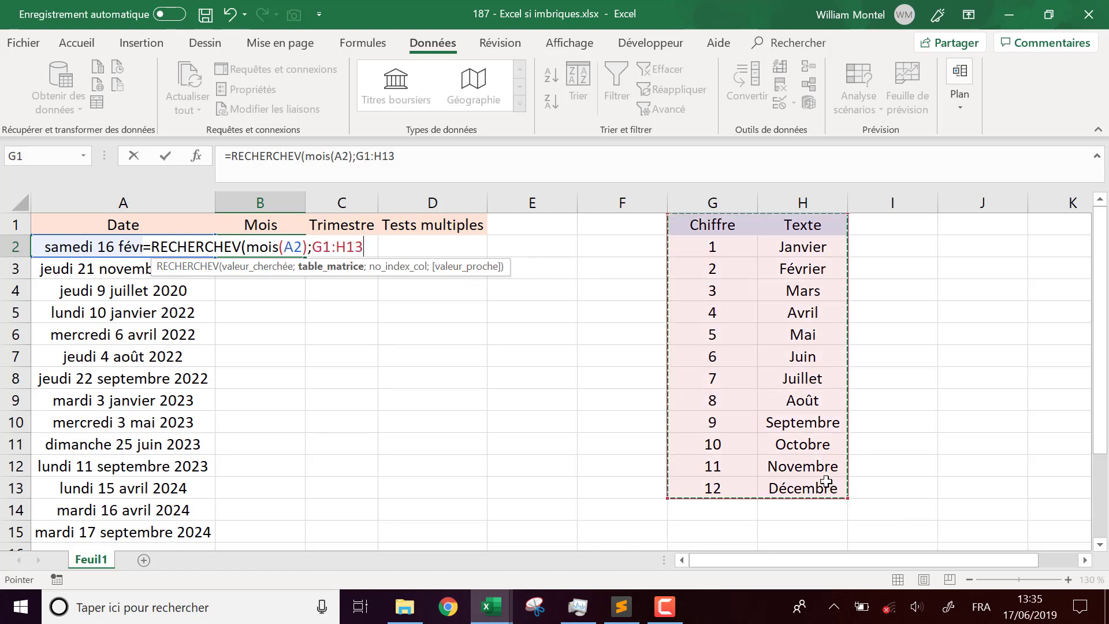
pyautogui.press('F4')
pyautogui.write(';0')
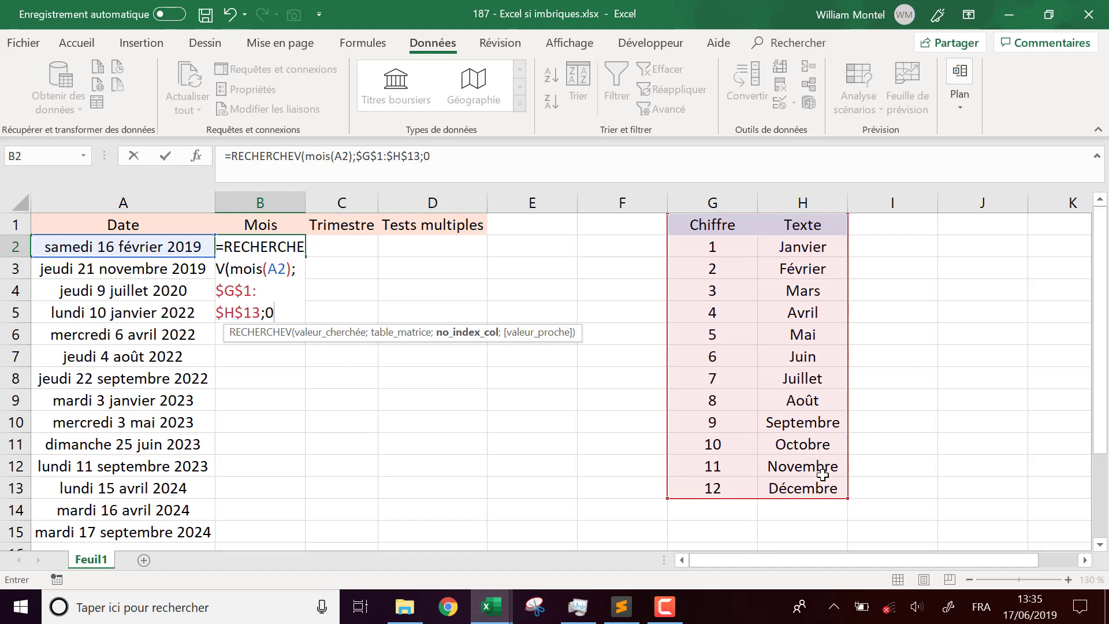
pyautogui.press('BackSpace')
pyautogui.write('2;0)')
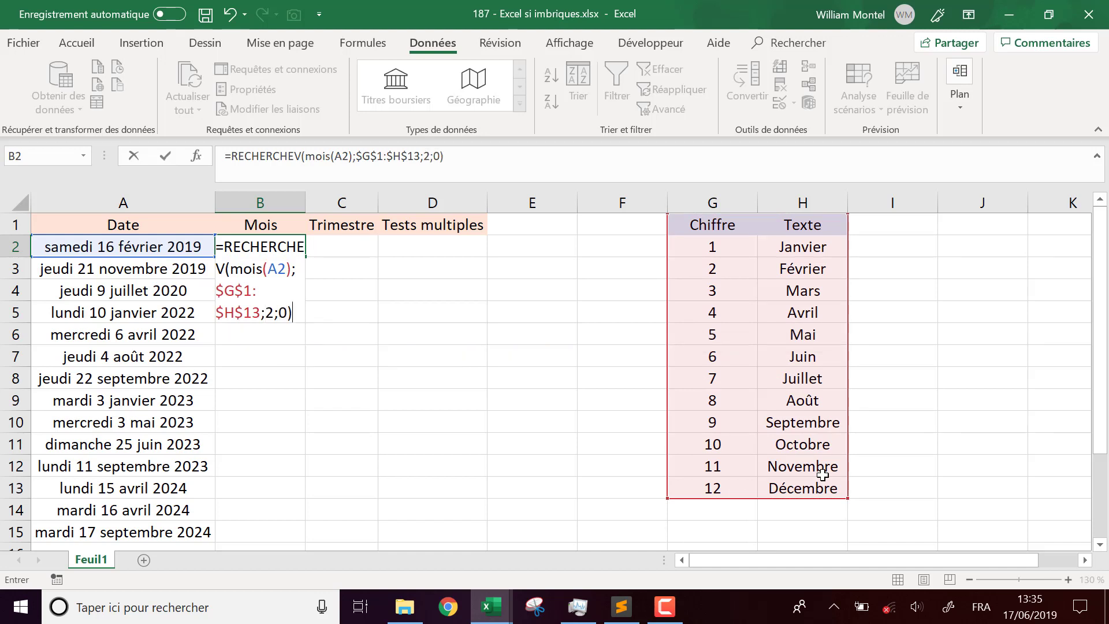
pyautogui.press('Return')
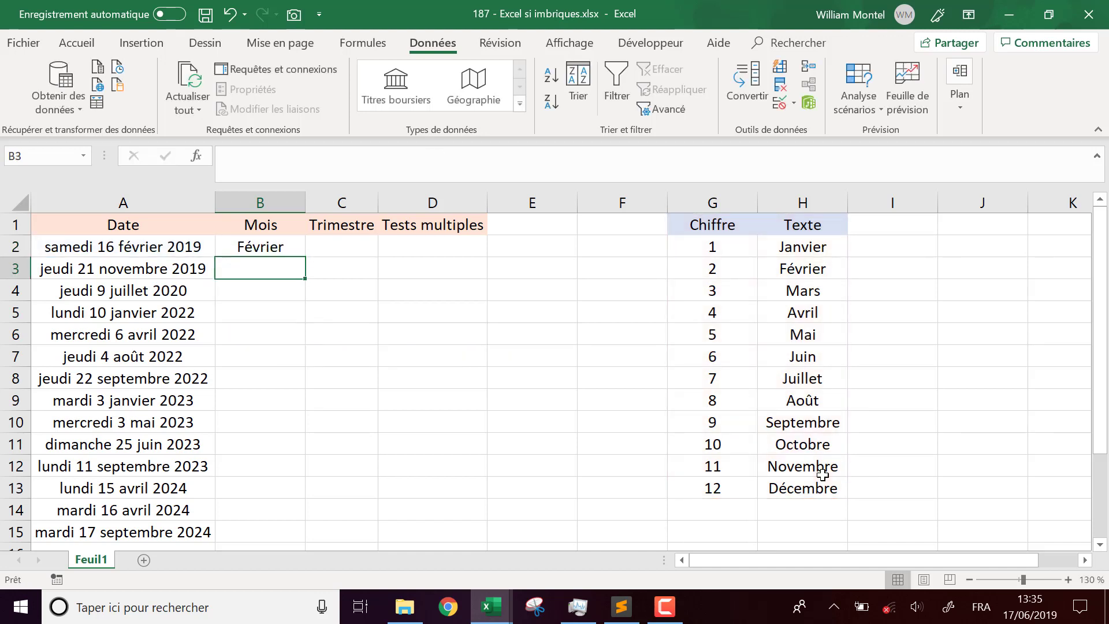
# - Fill the month formula from B2 down the Mois column for all dates
pyautogui.click(276, 252)
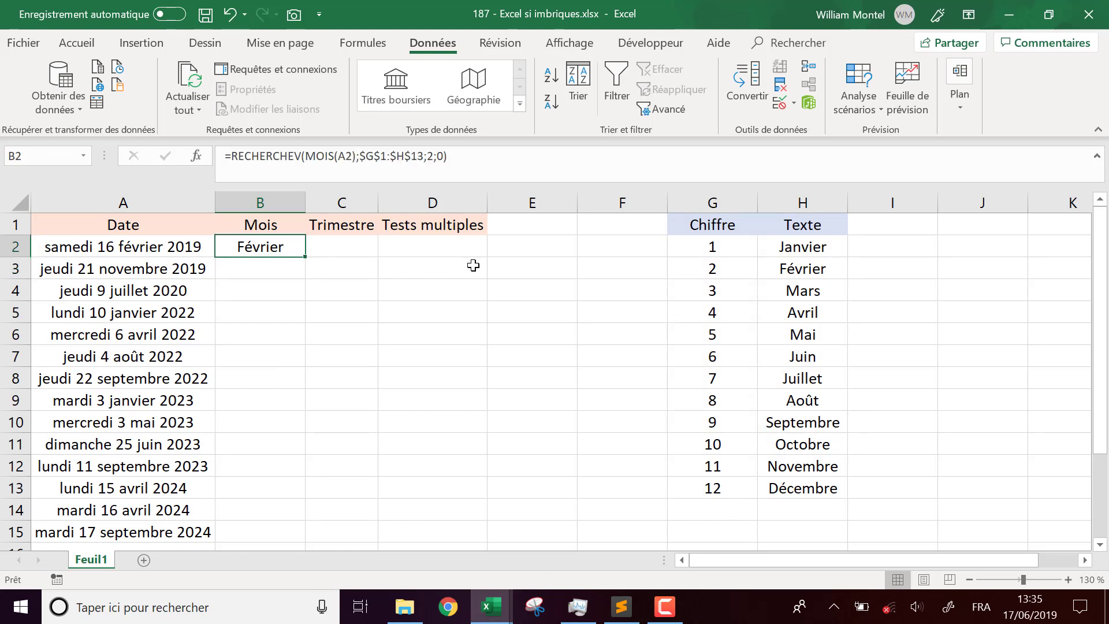
pyautogui.doubleClick(306, 259)
pyautogui.click(349, 249)
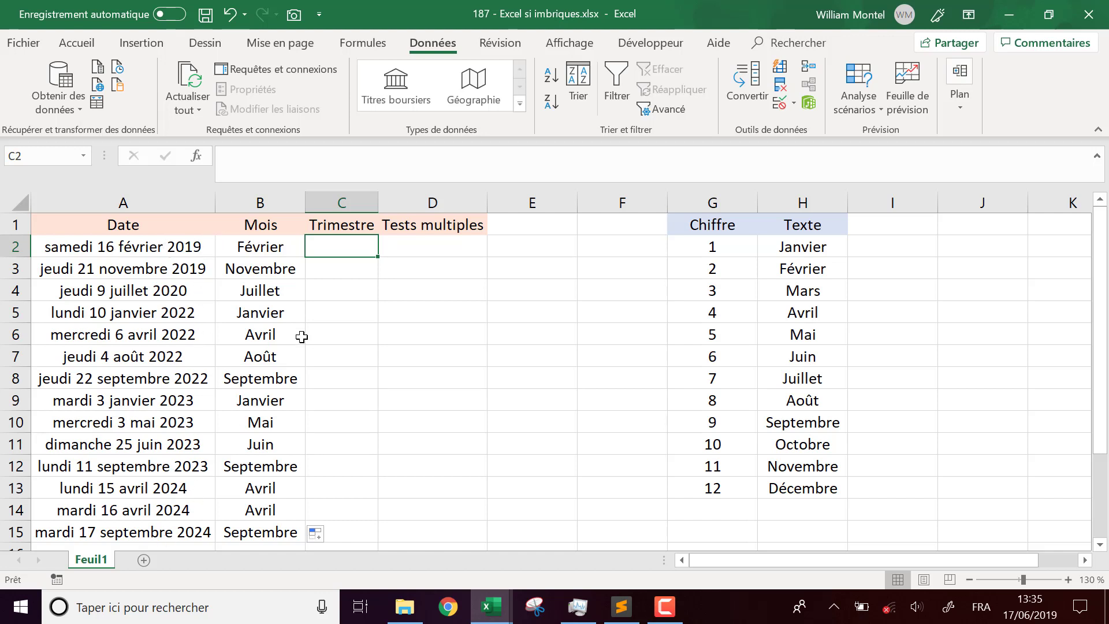
pyautogui.click(163, 247)
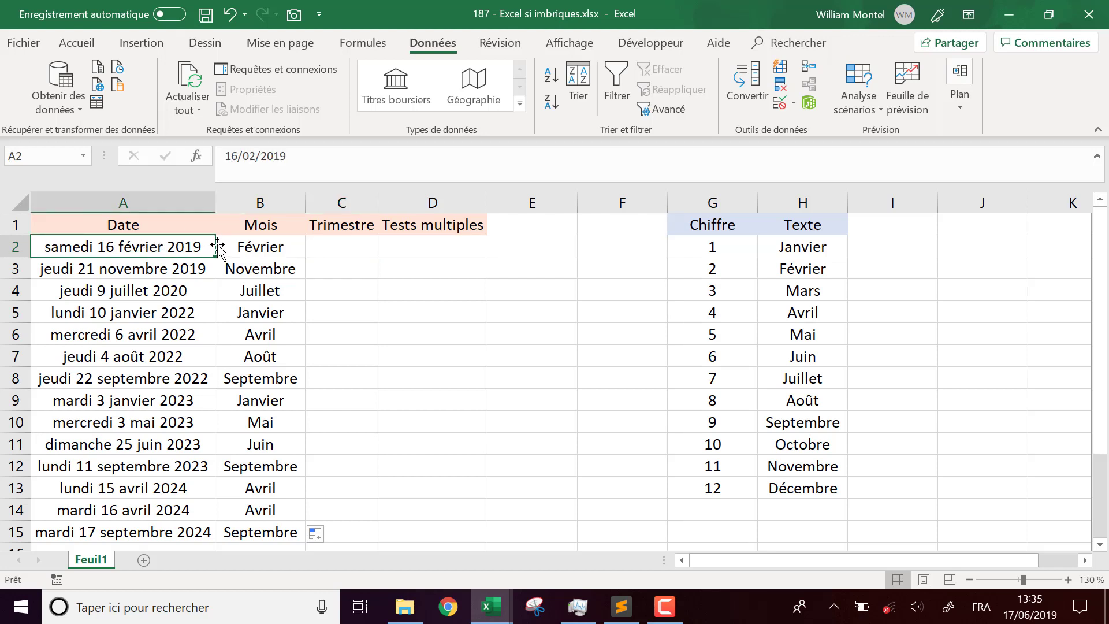
pyautogui.click(167, 273)
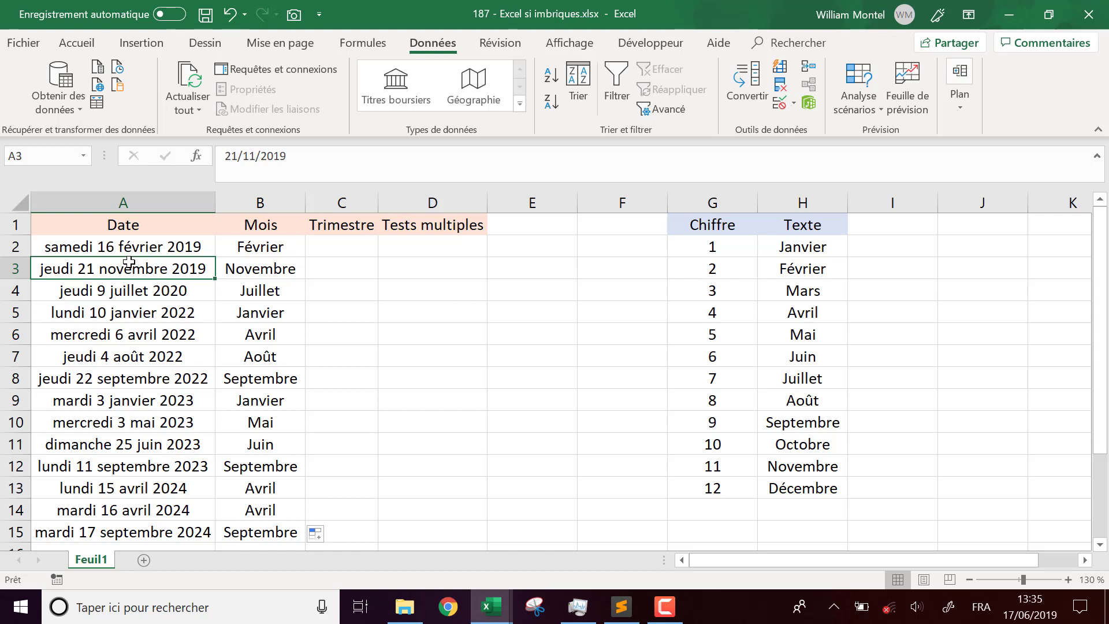
pyautogui.click(193, 405)
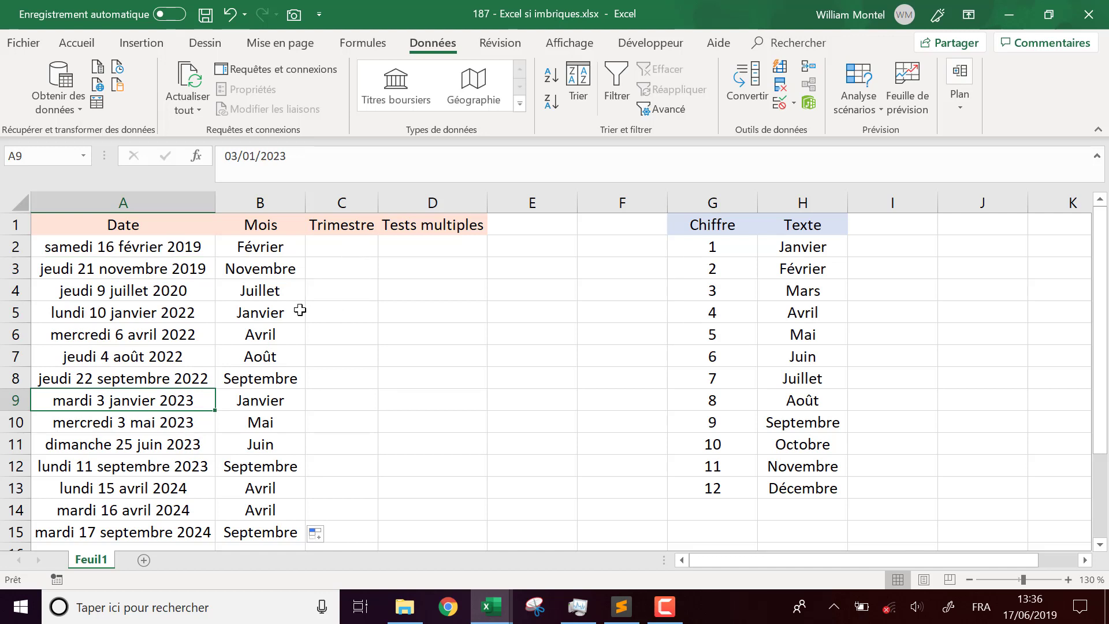
pyautogui.click(196, 269)
pyautogui.click(196, 334)
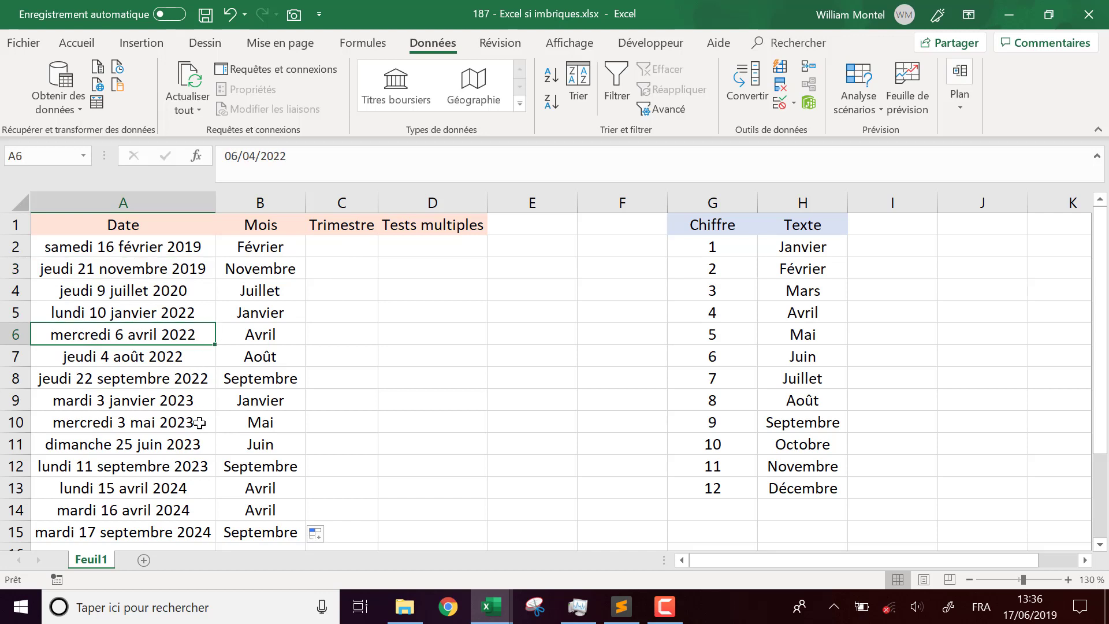
pyautogui.click(195, 444)
# - Start a SI.MULTIPLE formula in C2 with ARRONDI.SUP as its expression
pyautogui.click(355, 248)
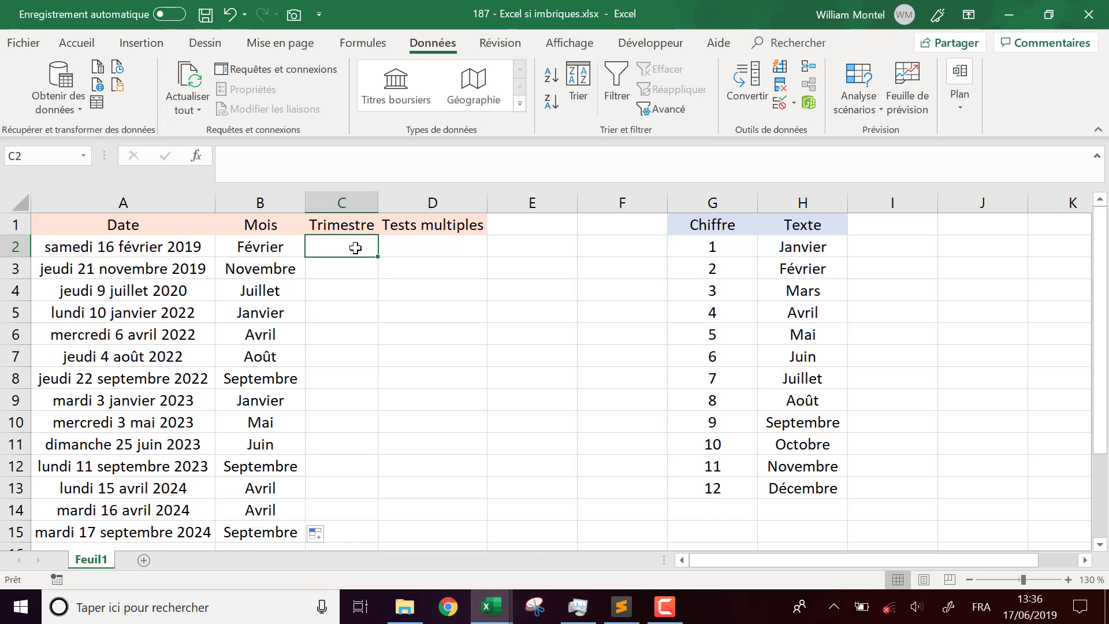
pyautogui.write('=si.mi')
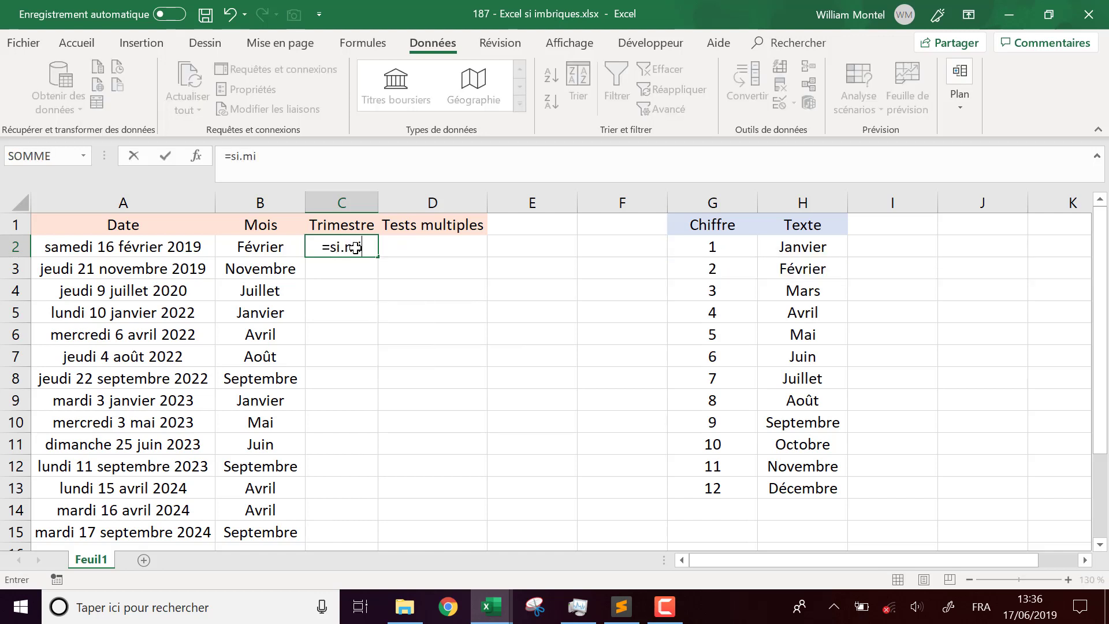
pyautogui.press('BackSpace')
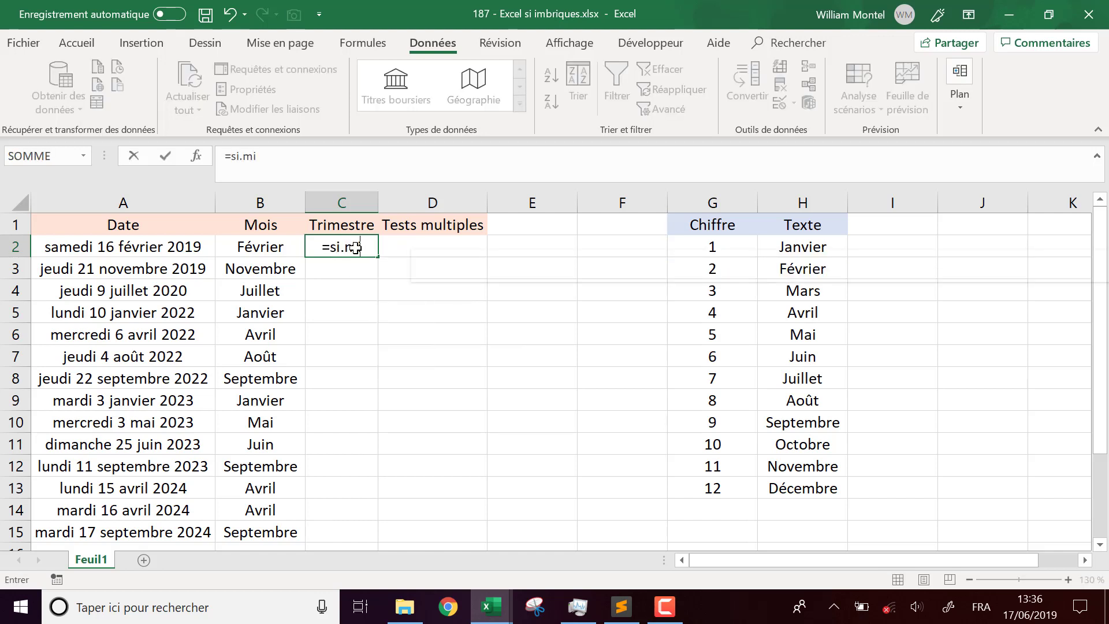
pyautogui.press('Tab')
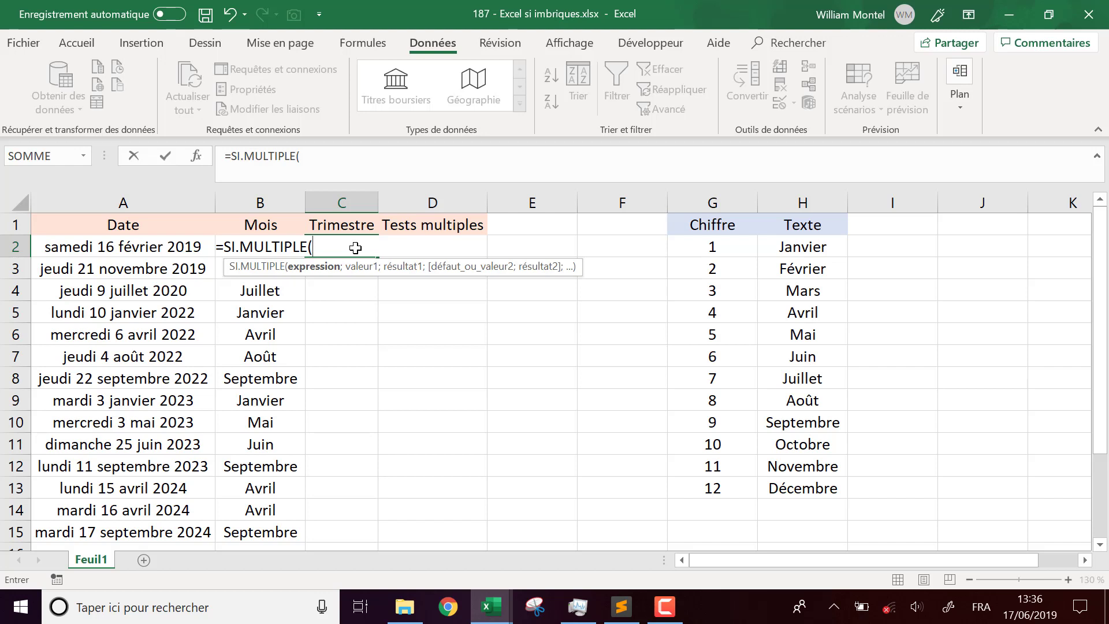
pyautogui.write('arr')
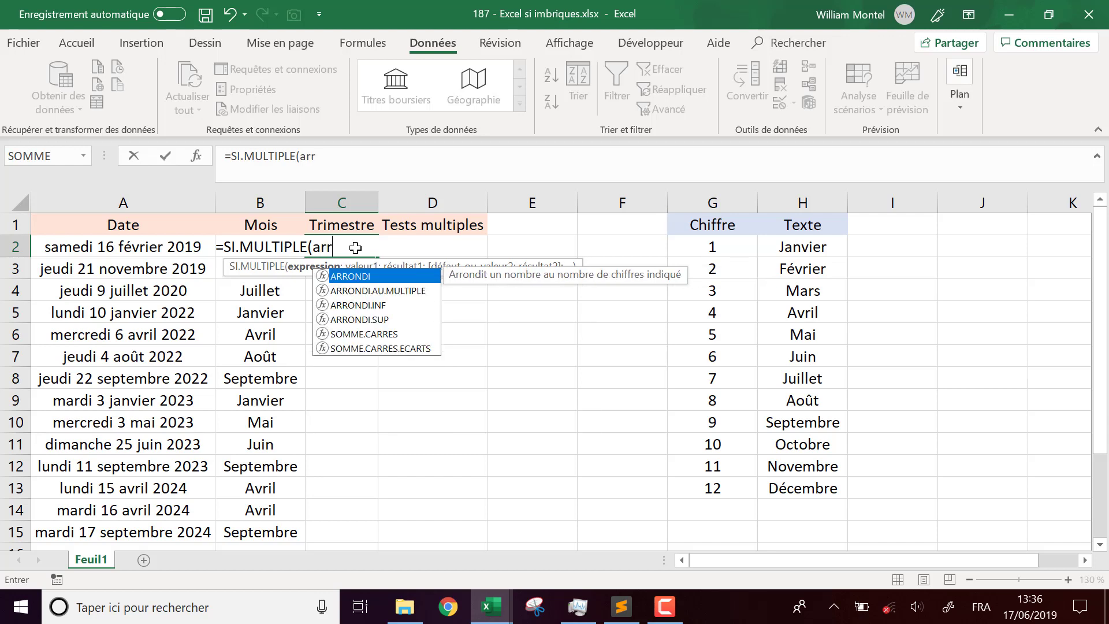
pyautogui.press('Down')
pyautogui.press('Down')
pyautogui.press('Down')
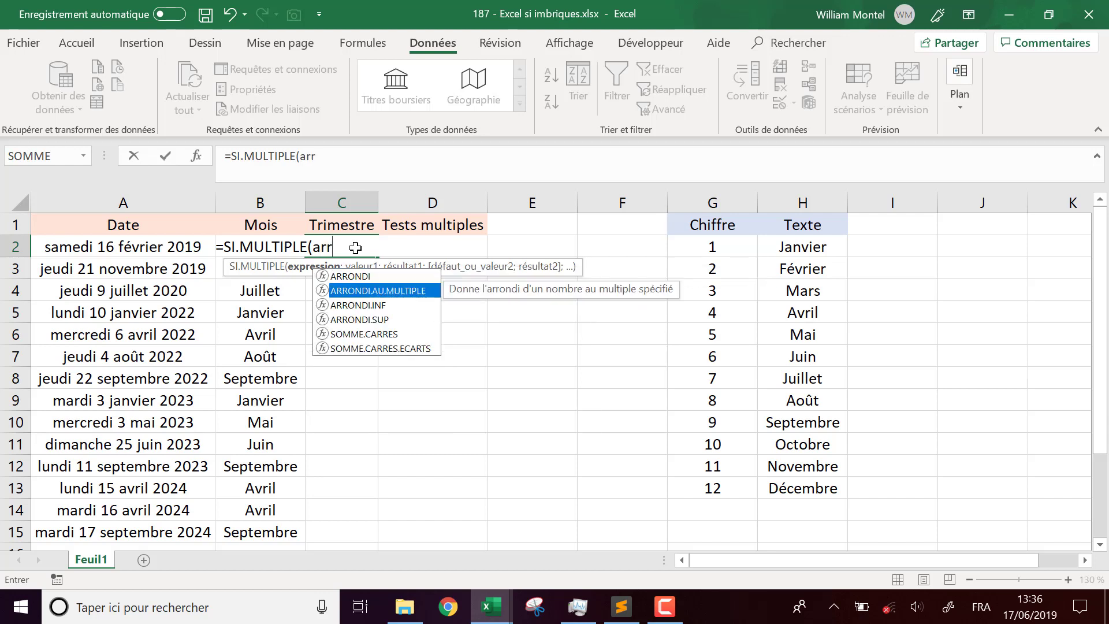
pyautogui.press('Tab')
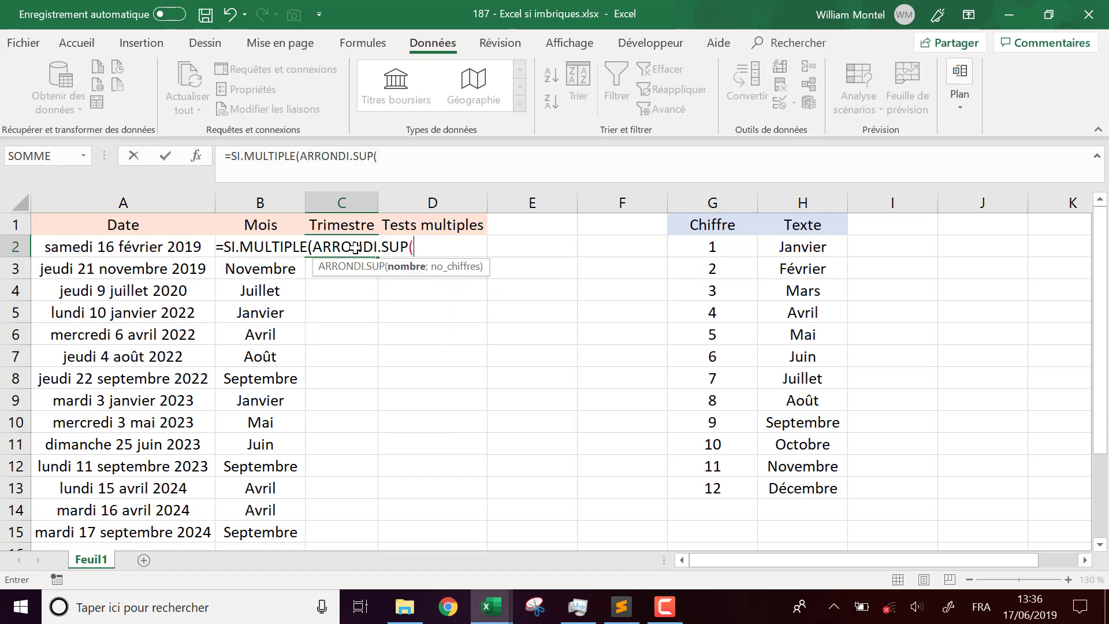
# - Complete the ARRONDI.SUP expression with MOIS(A2)/3 as the number and 0 as the number of digits
pyautogui.write('mois(')
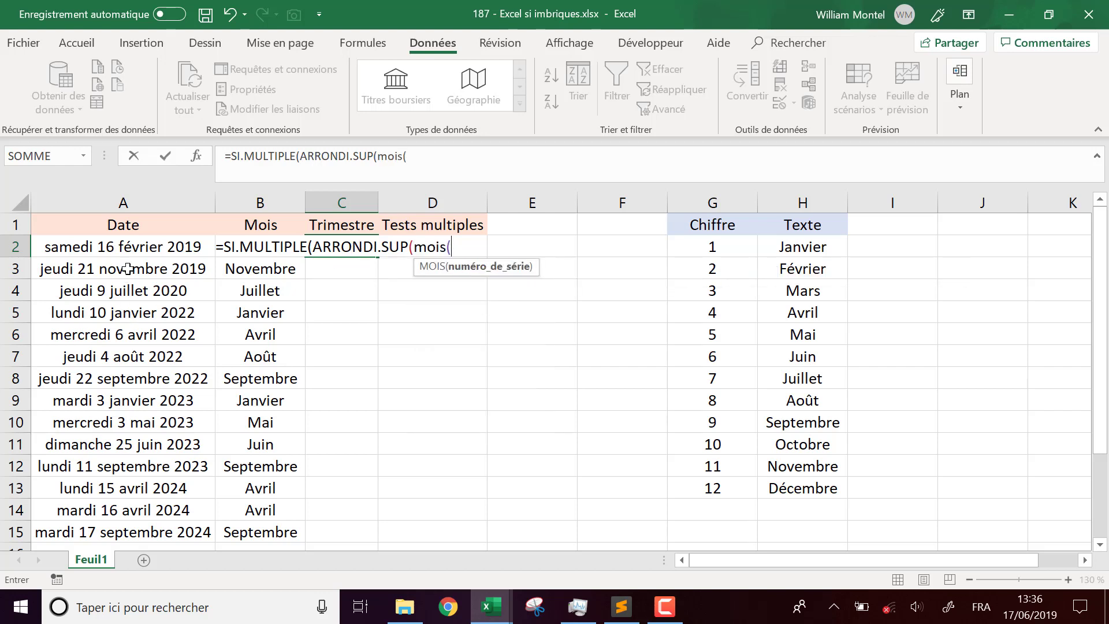
pyautogui.click(139, 253)
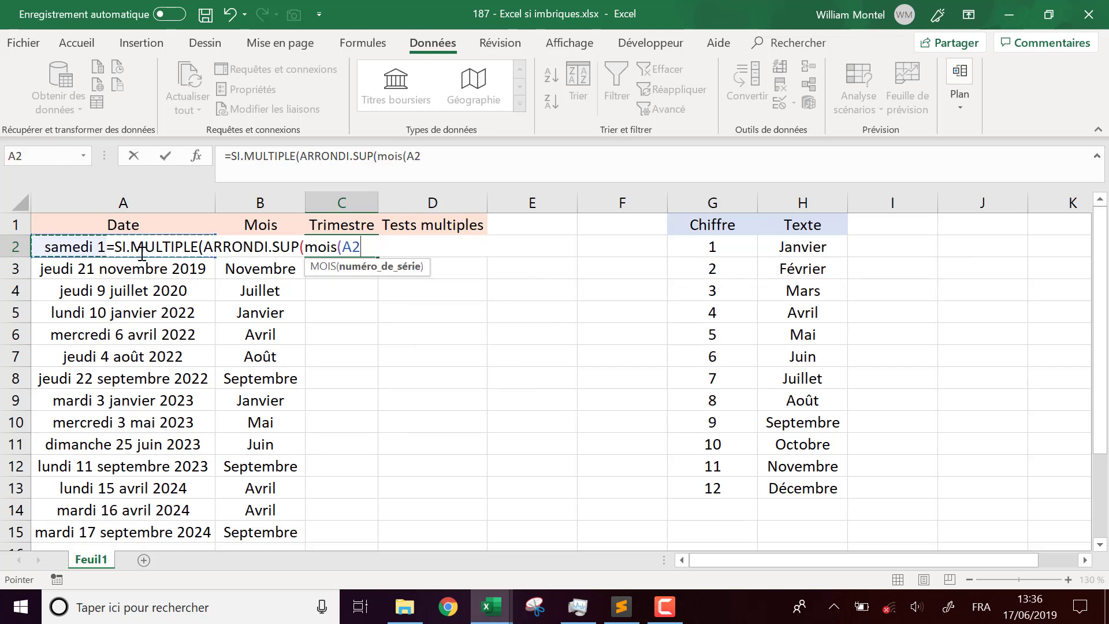
pyautogui.write(')')
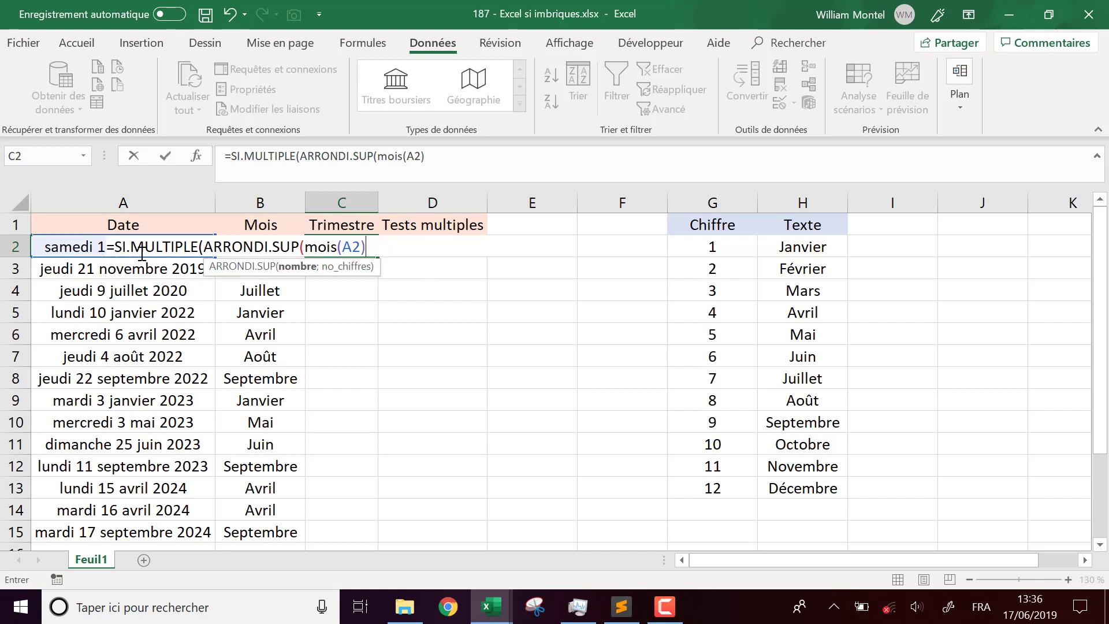
pyautogui.write('/3;0')
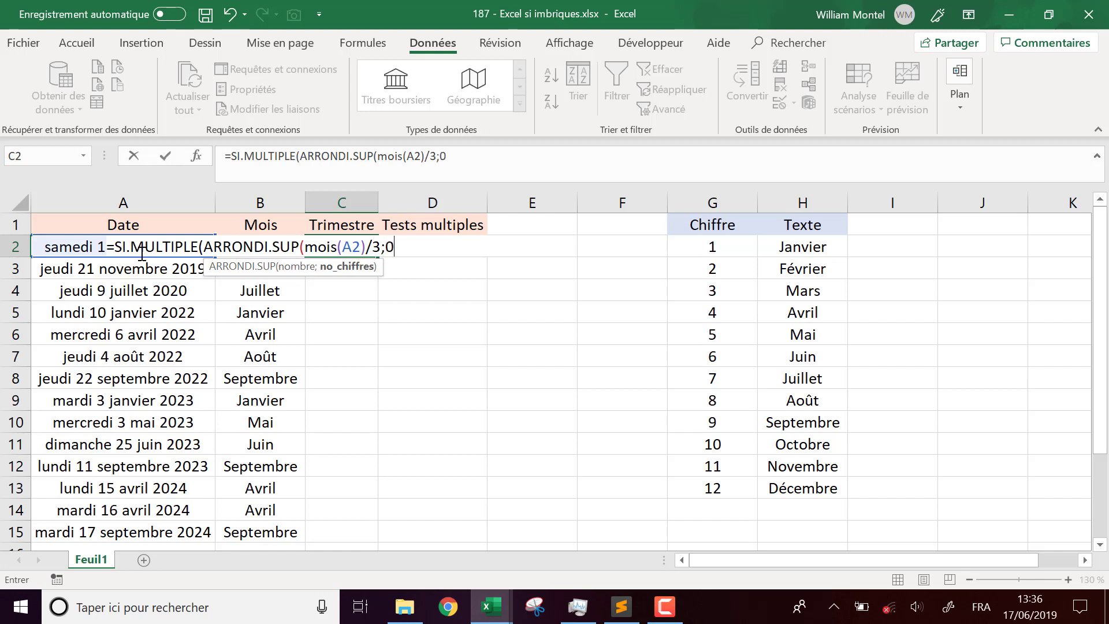
pyautogui.write(')')
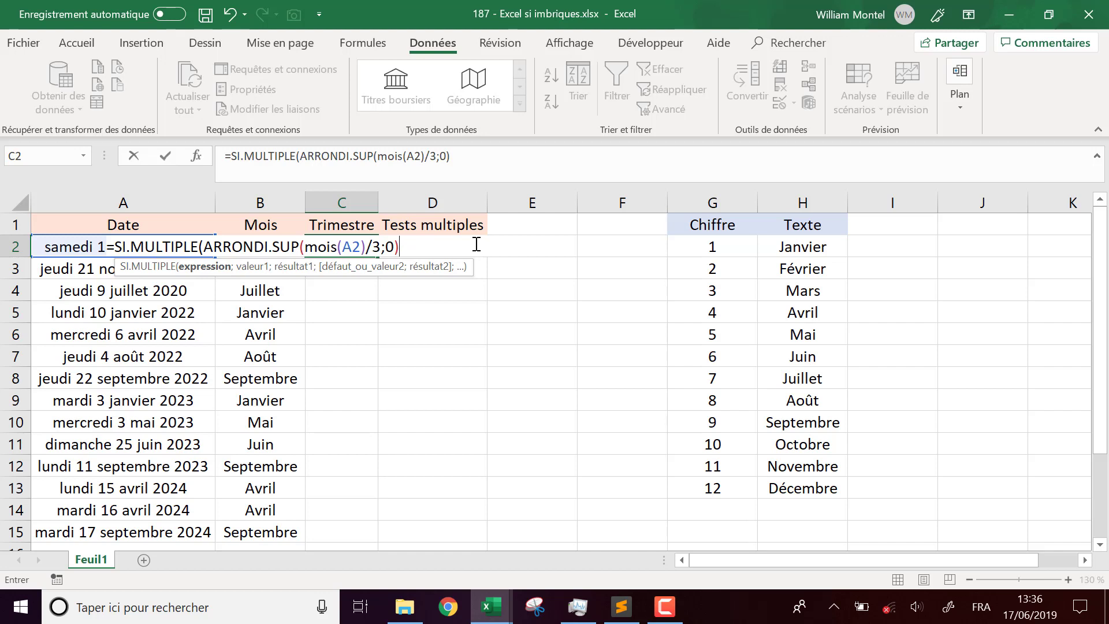
pyautogui.write(';')
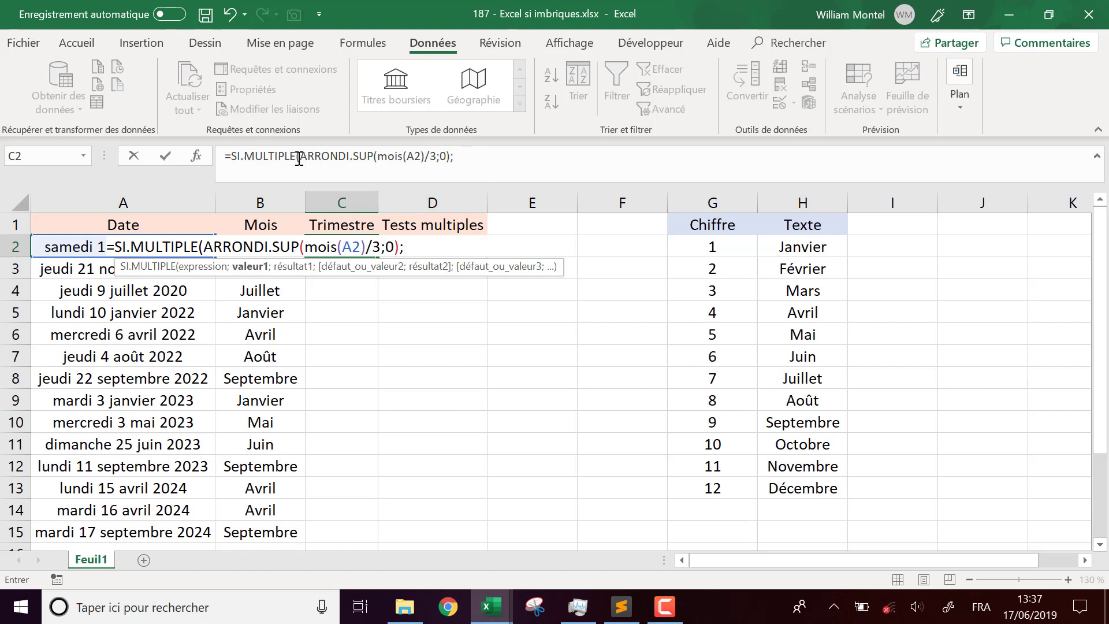
# - Add the first SI.MULTIPLE case, value 1 with the result "1Q"&ANNEE(A2)
pyautogui.click(496, 156)
pyautogui.write('1')
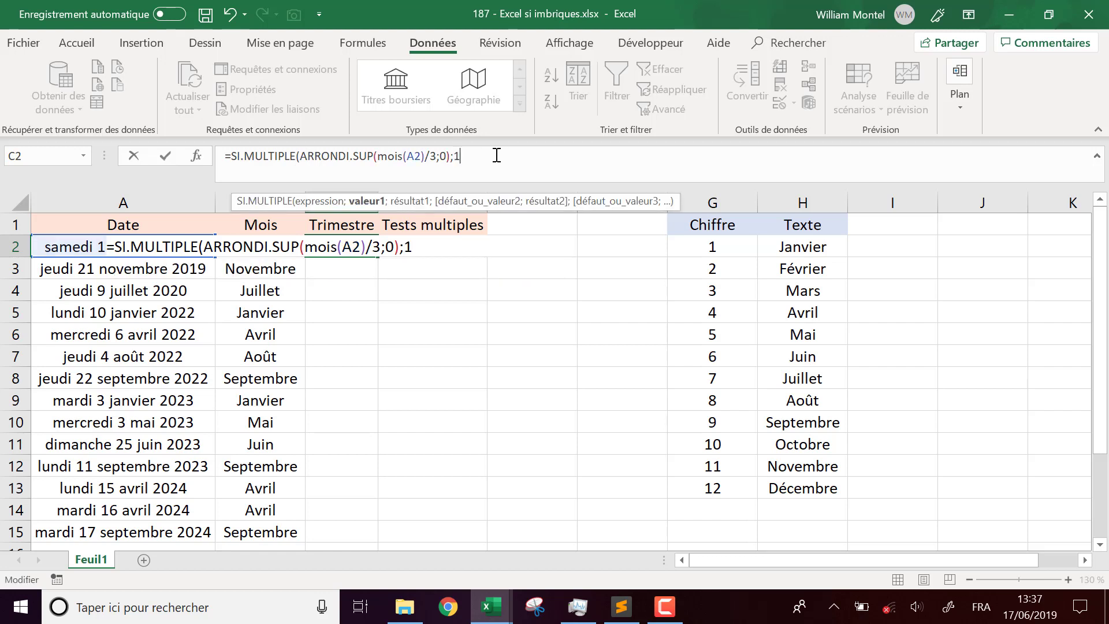
pyautogui.write(';')
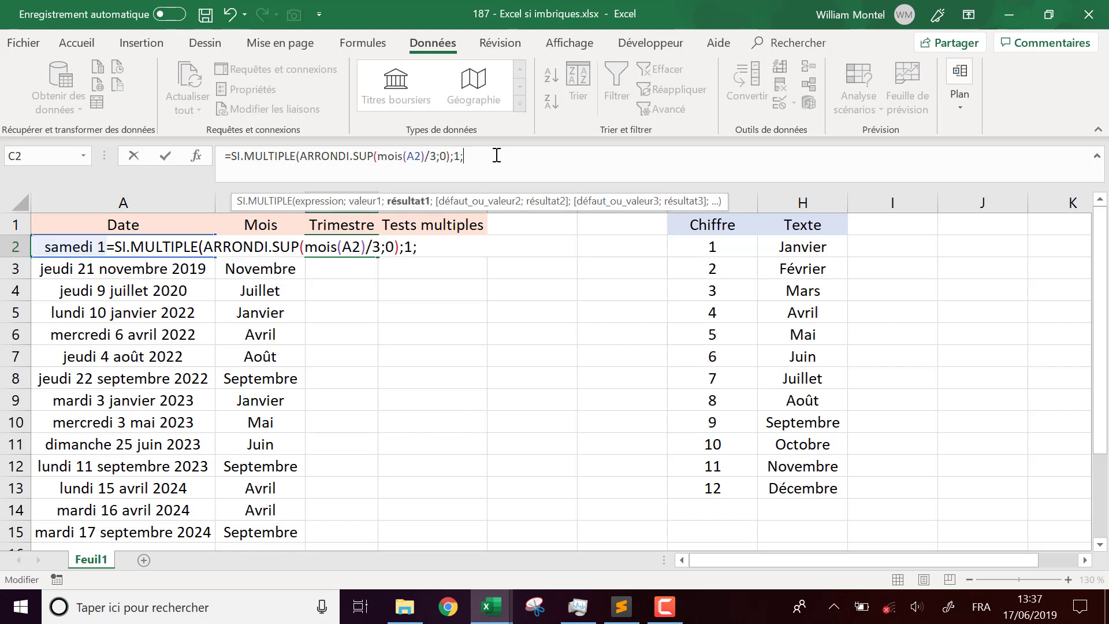
pyautogui.write('"1Q"&annee(')
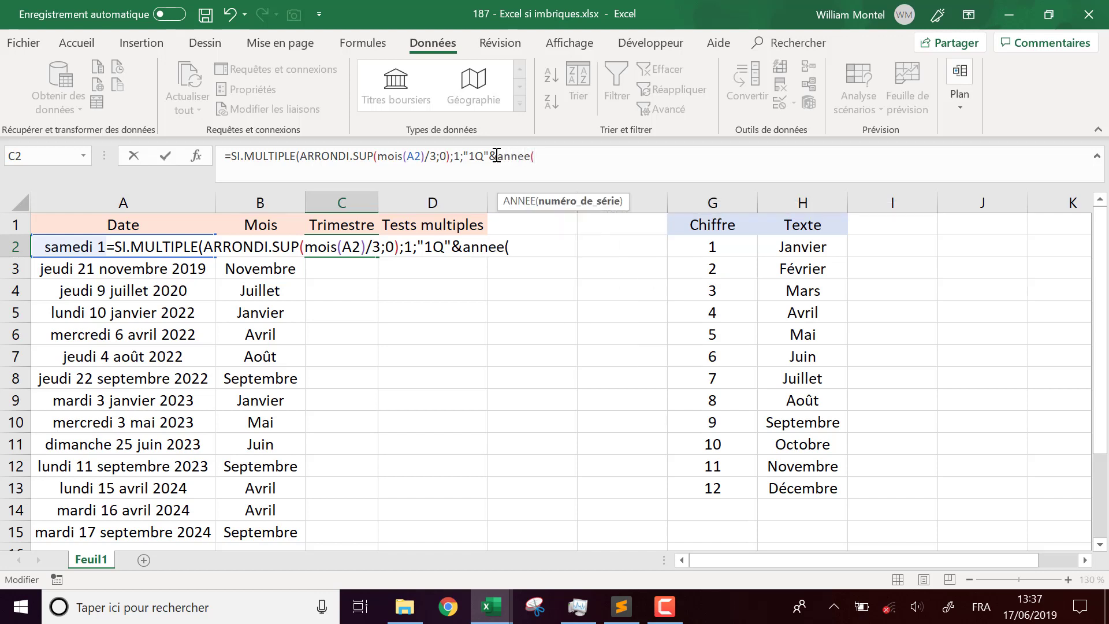
pyautogui.press('Left')
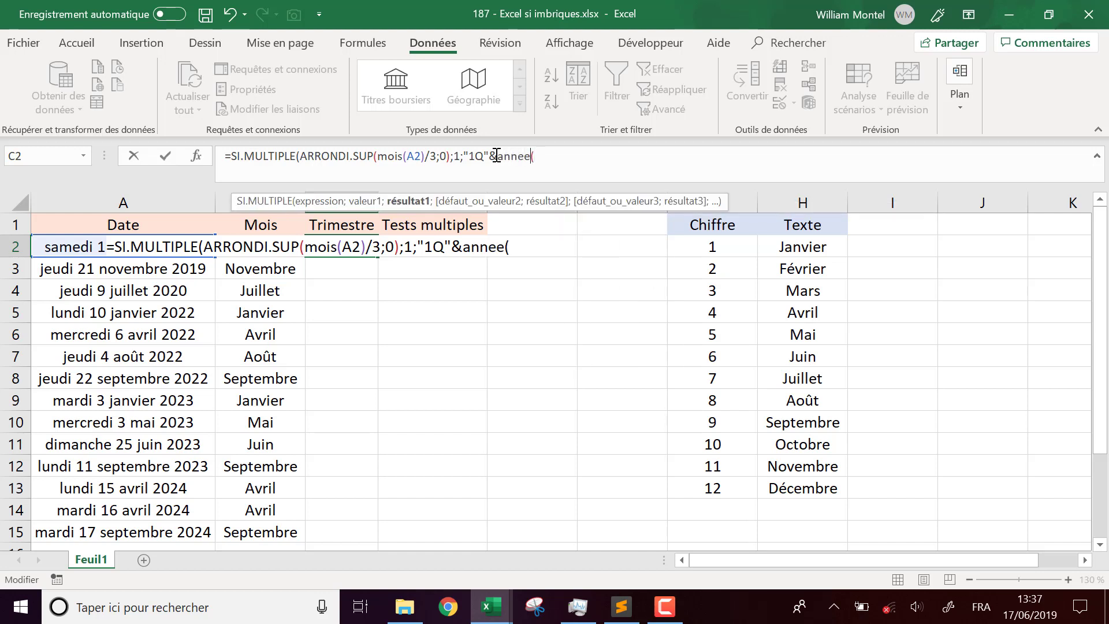
pyautogui.press('Right')
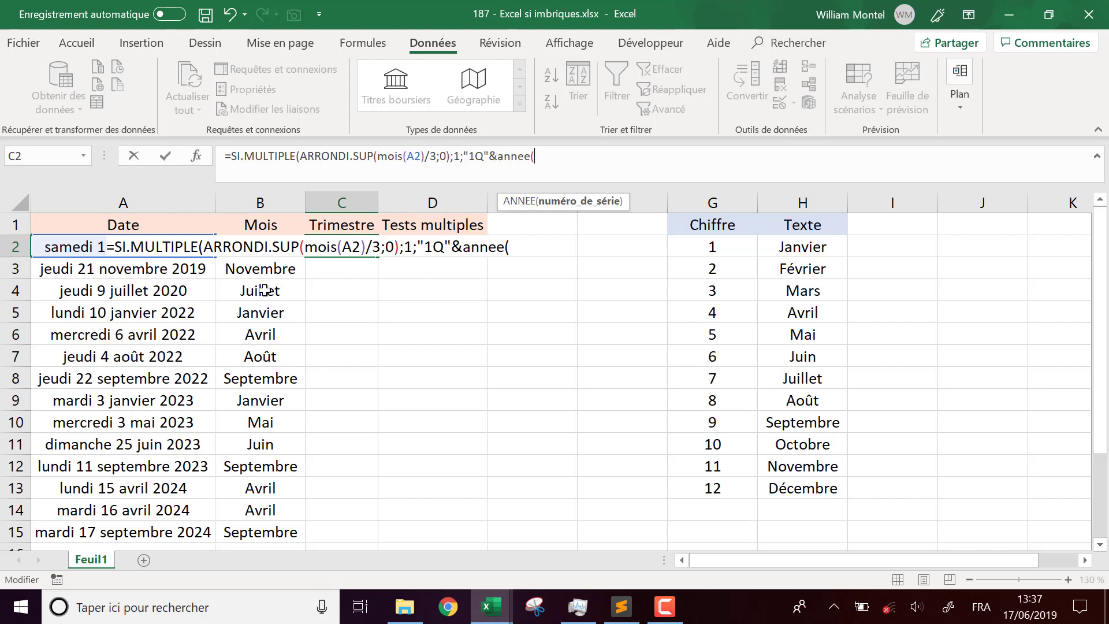
pyautogui.click(133, 267)
pyautogui.press('Up')
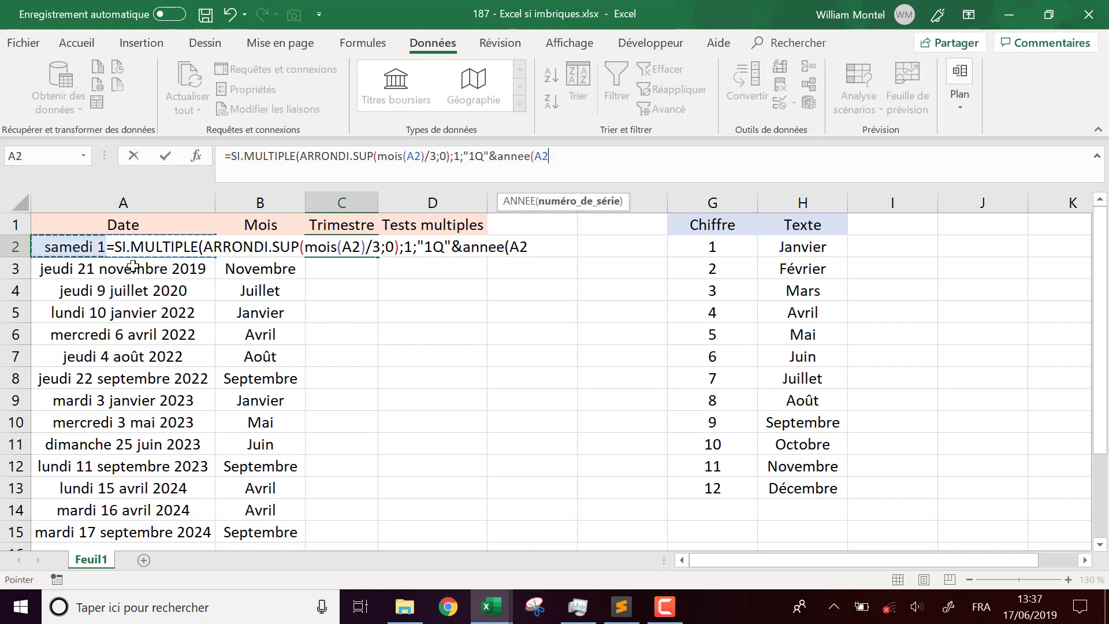
pyautogui.write(');')
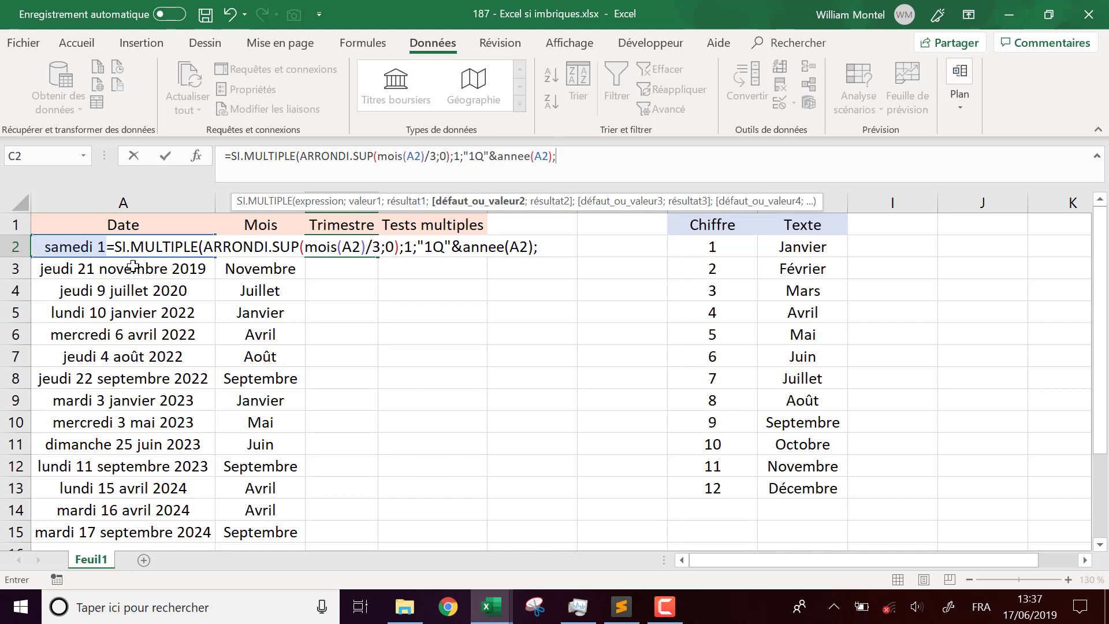
# - Add the second case, value 2 with the result "2Q"&ANNEE(A2), by reusing the first case's result expression
pyautogui.write('2"')
pyautogui.press('BackSpace')
pyautogui.write(';')
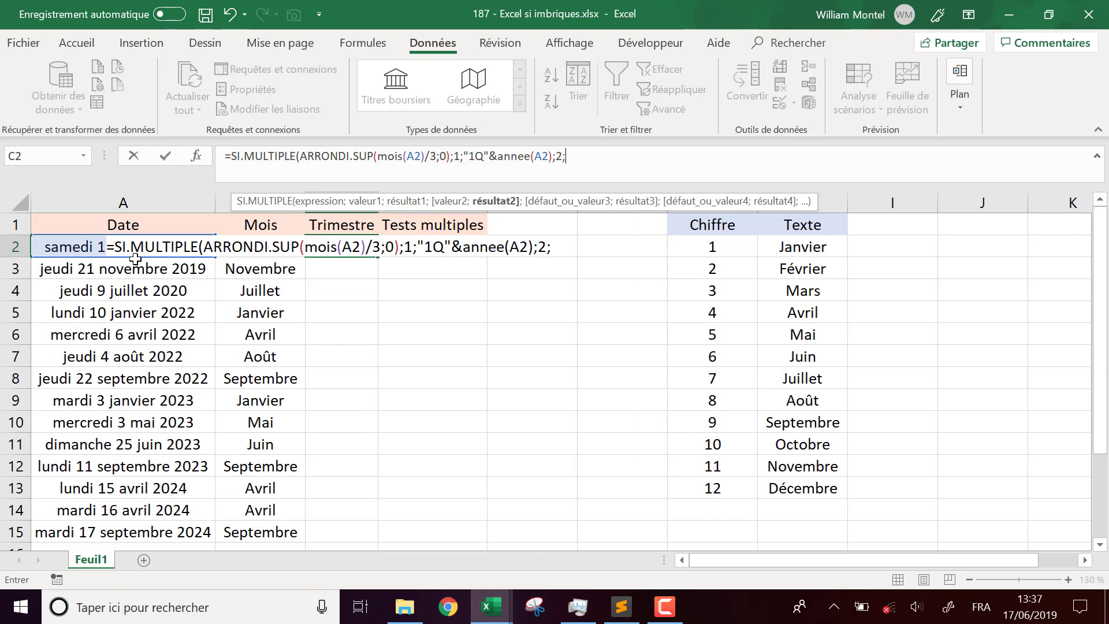
pyautogui.moveTo(555, 157); pyautogui.dragTo(467, 157)
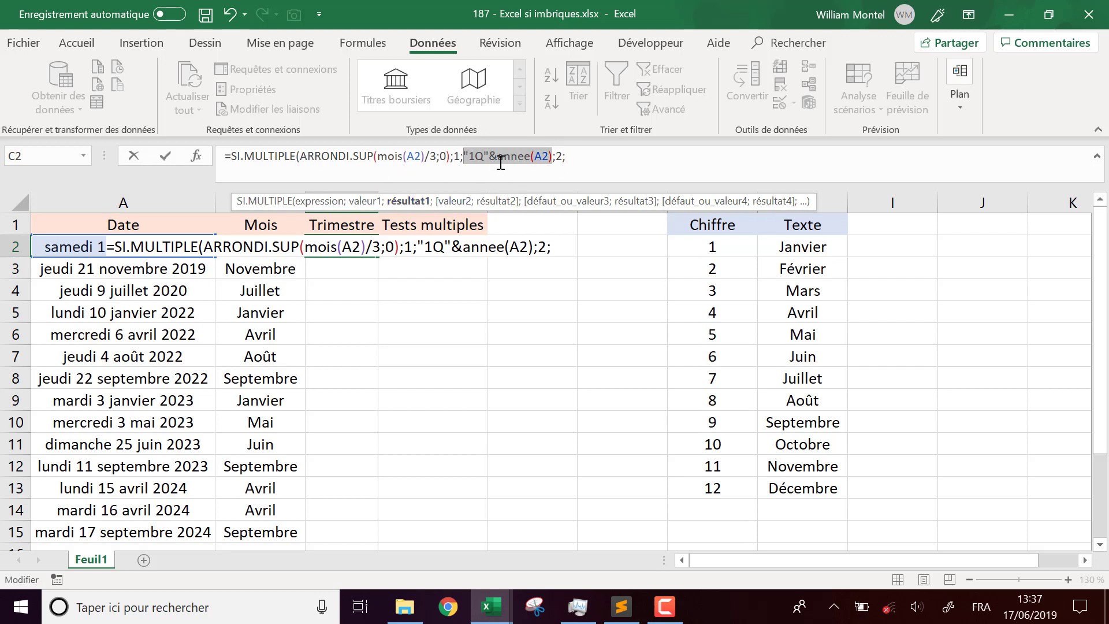
pyautogui.click(620, 156)
pyautogui.hotkey('ctrl', 'v')
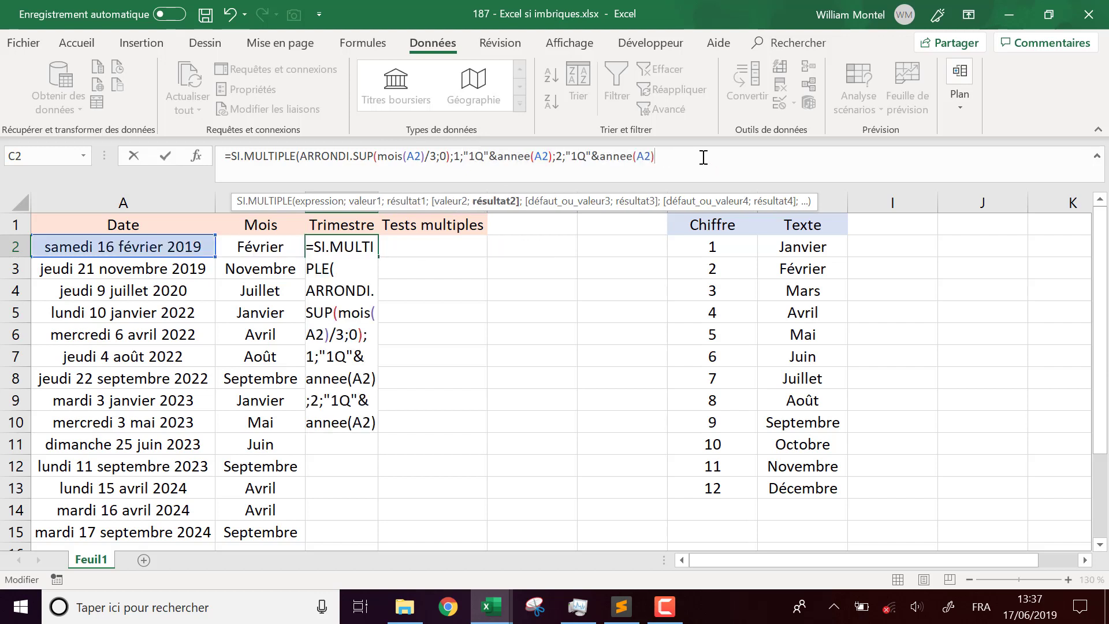
pyautogui.click(576, 155)
pyautogui.press('BackSpace')
pyautogui.write('2')
# - Add the third case to the formula, value 3 with the result "3Q"&ANNEE(A2)
pyautogui.click(700, 158)
pyautogui.write(';3')
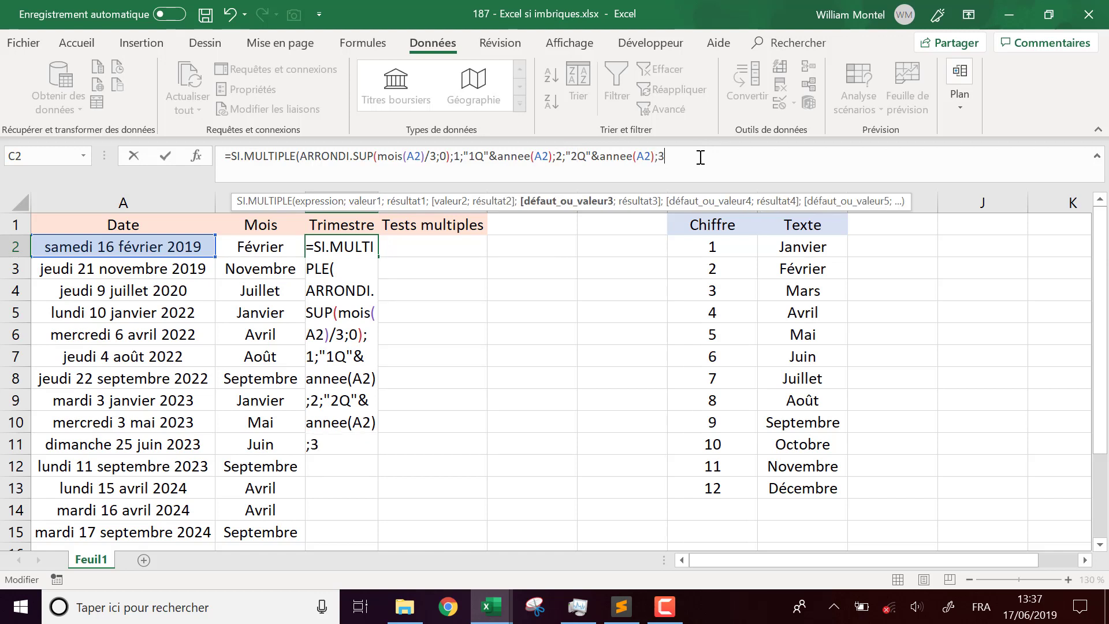
pyautogui.write(';"1Q"&annee(A2)')
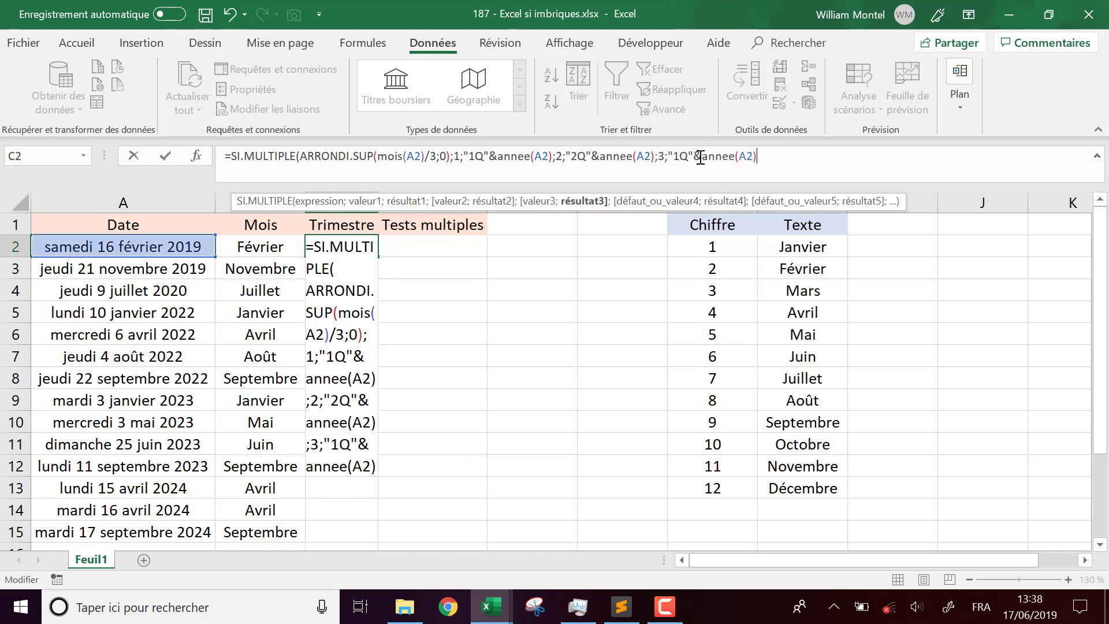
pyautogui.click(681, 156)
pyautogui.press('BackSpace')
pyautogui.write('3')
pyautogui.press('End')
# - Add the fourth case, value 4 with the result "4Q"&ANNEE(A2), then close and validate the SI.MULTIPLE formula
pyautogui.write(';')
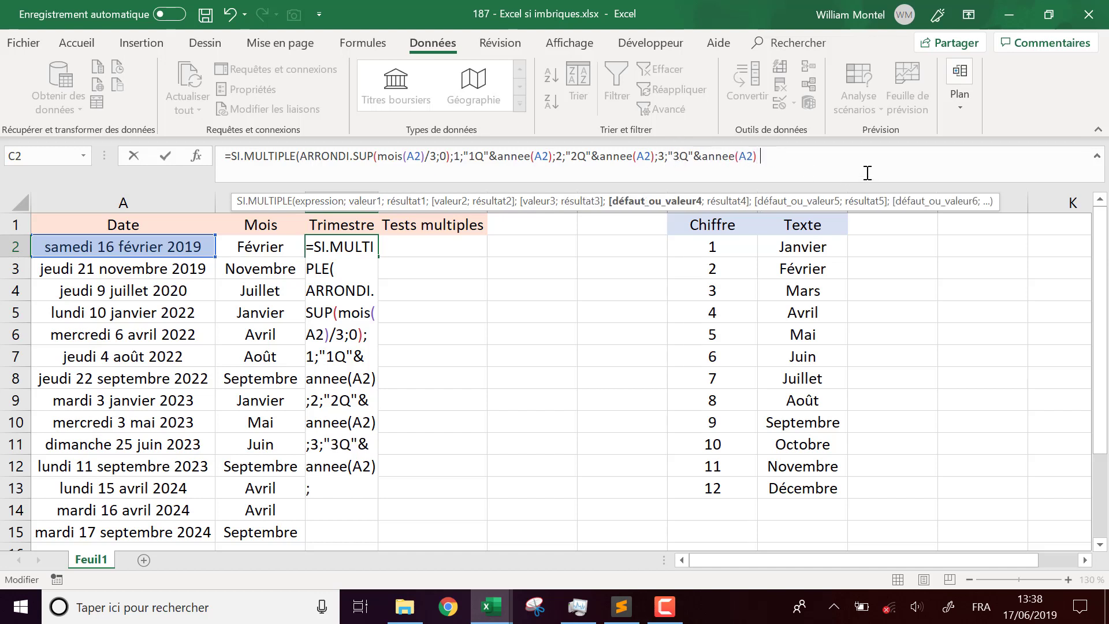
pyautogui.write('4')
pyautogui.write(';"')
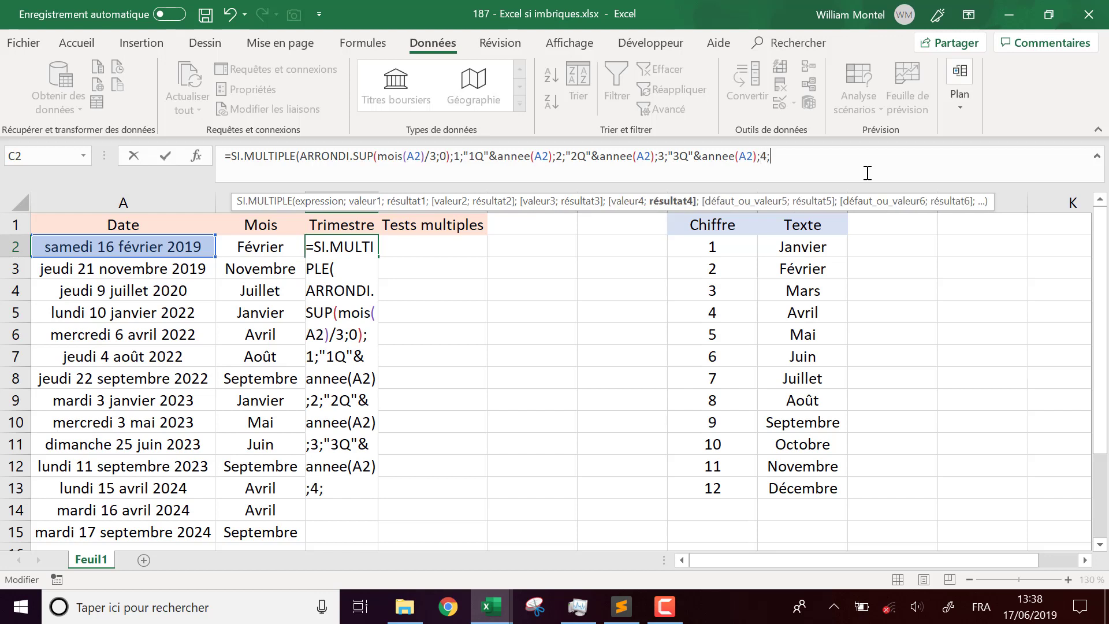
pyautogui.hotkey('ctrl', 'v')
pyautogui.click(789, 156)
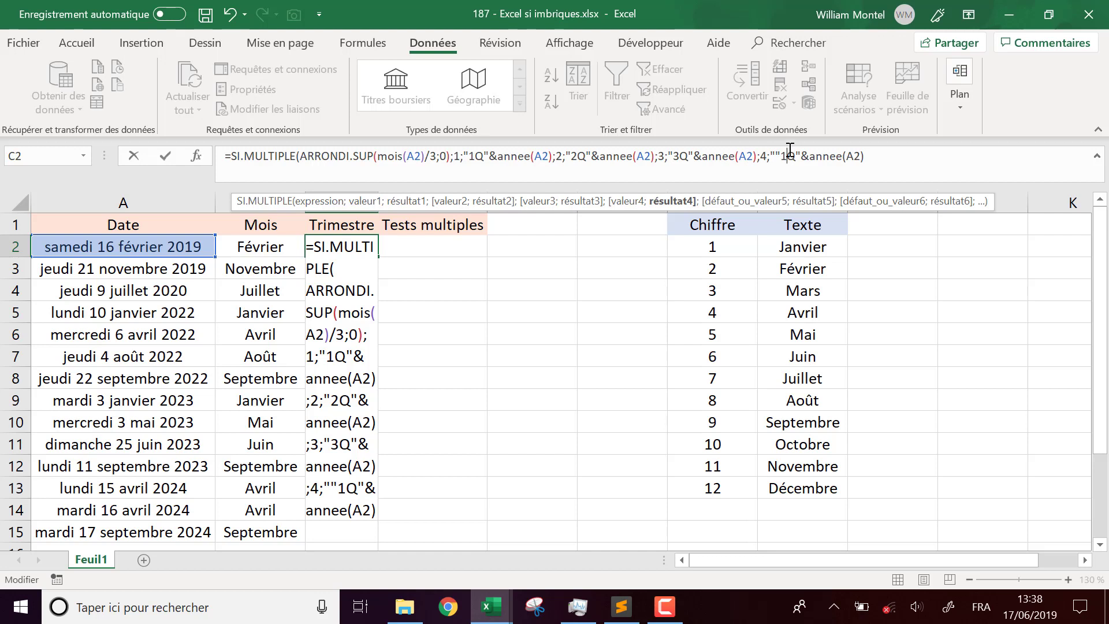
pyautogui.press('BackSpace')
pyautogui.press('BackSpace')
pyautogui.write('4')
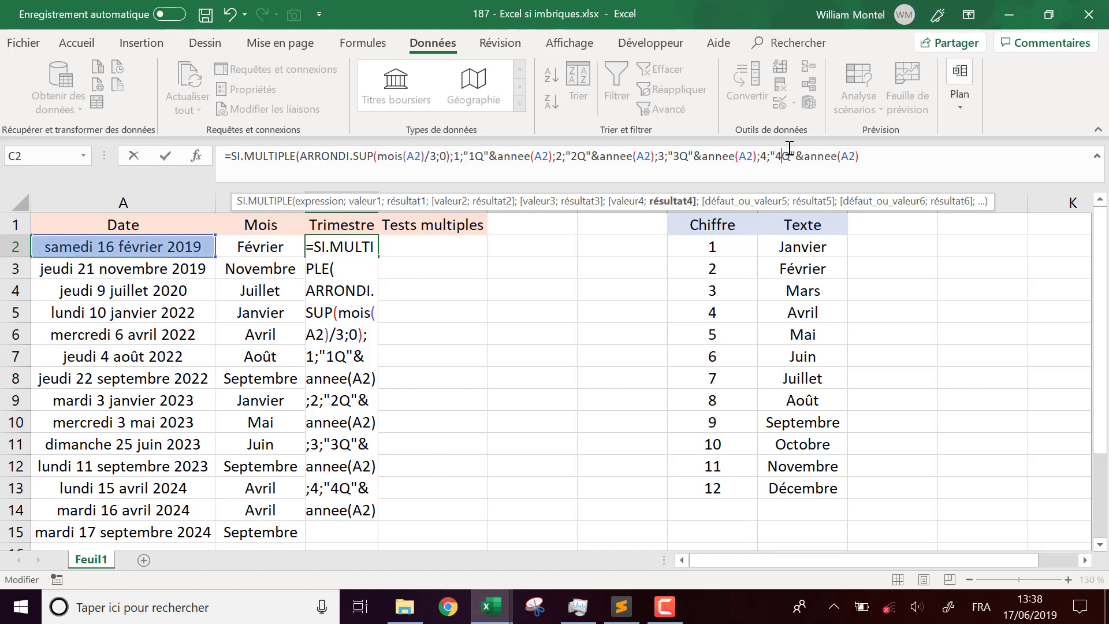
pyautogui.click(902, 155)
pyautogui.write(')')
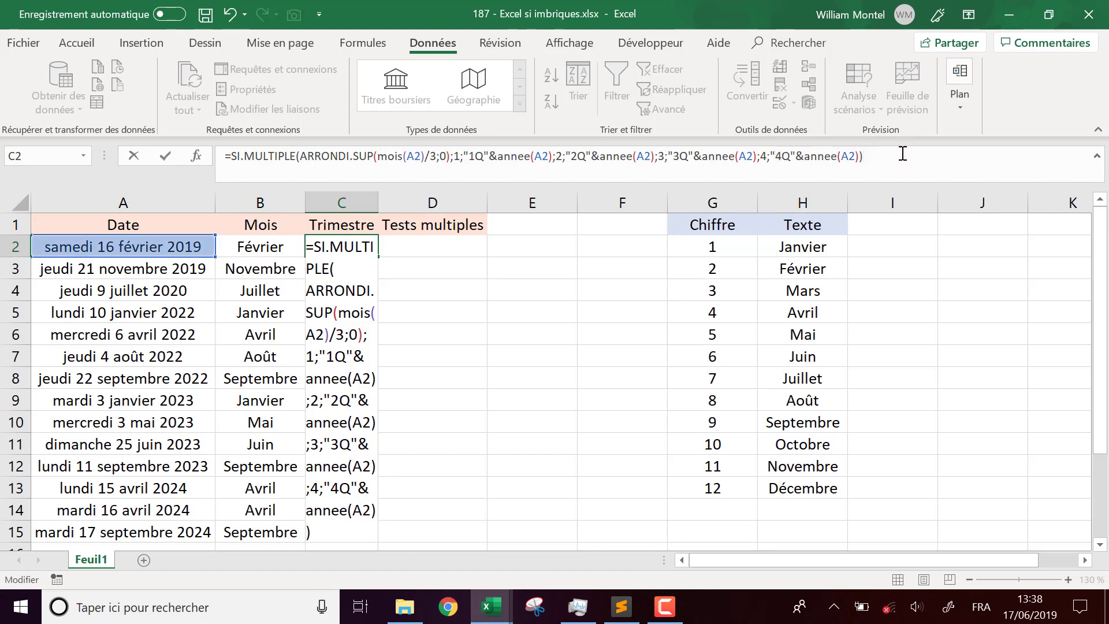
pyautogui.press('Return')
# - Fill the quarter formula from C2 down the Trimestre column for all dates
pyautogui.click(332, 242)
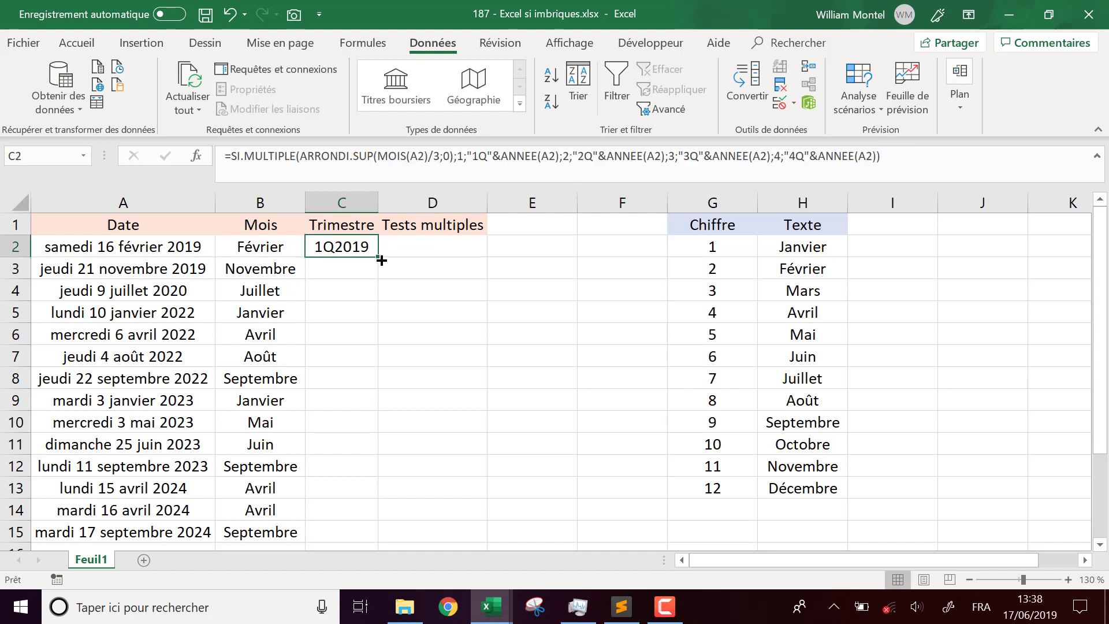
pyautogui.moveTo(381, 261); pyautogui.dragTo(362, 308)
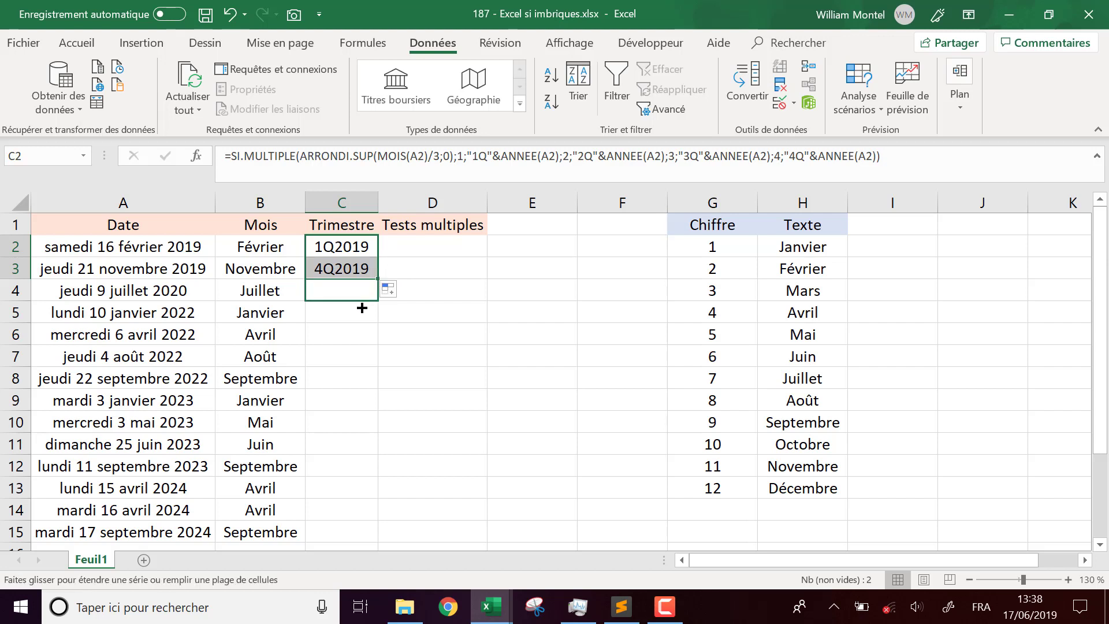
pyautogui.moveTo(362, 308); pyautogui.dragTo(368, 299)
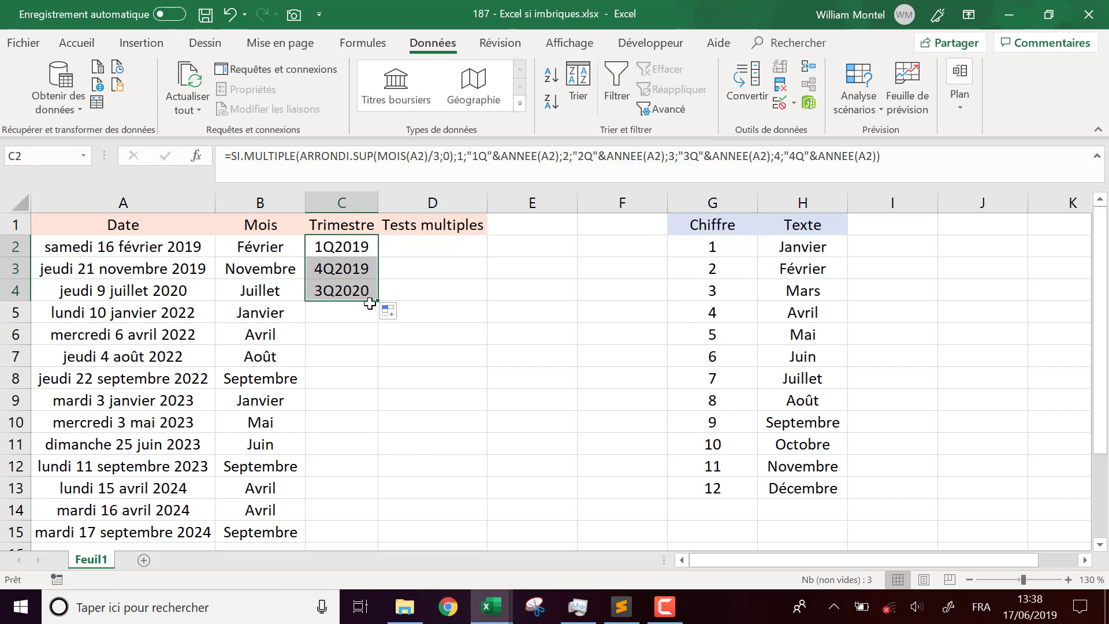
pyautogui.doubleClick(379, 301)
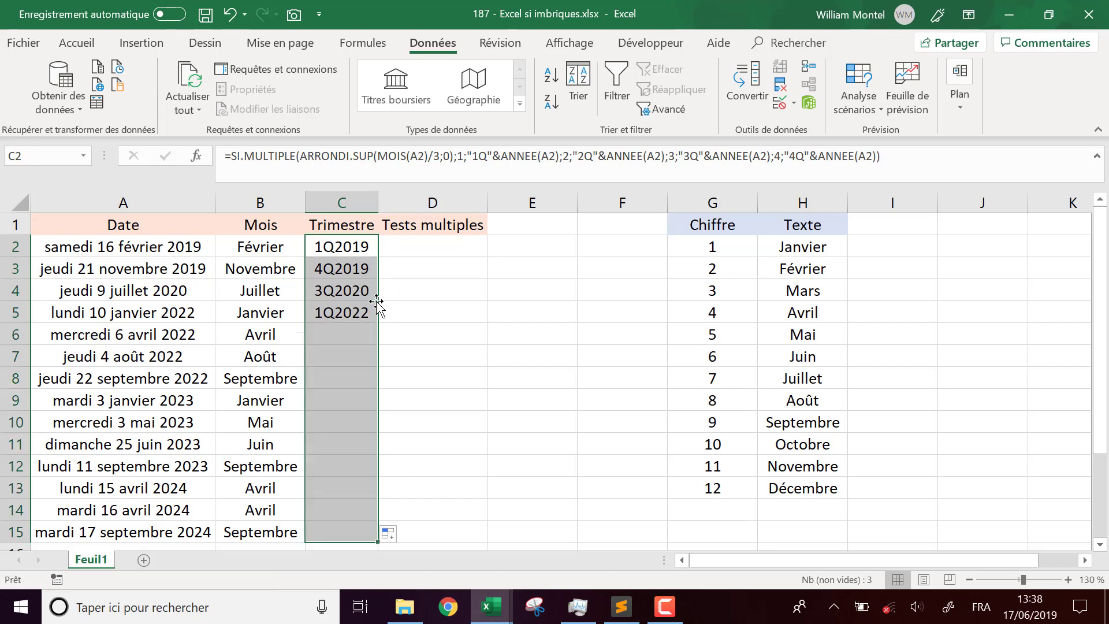
# - Review the SI.MULTIPLE quarter formulas in C2 and C3, comparing their value and result pairs with the Chiffre/Texte lookup table
pyautogui.click(358, 247)
pyautogui.click(599, 156)
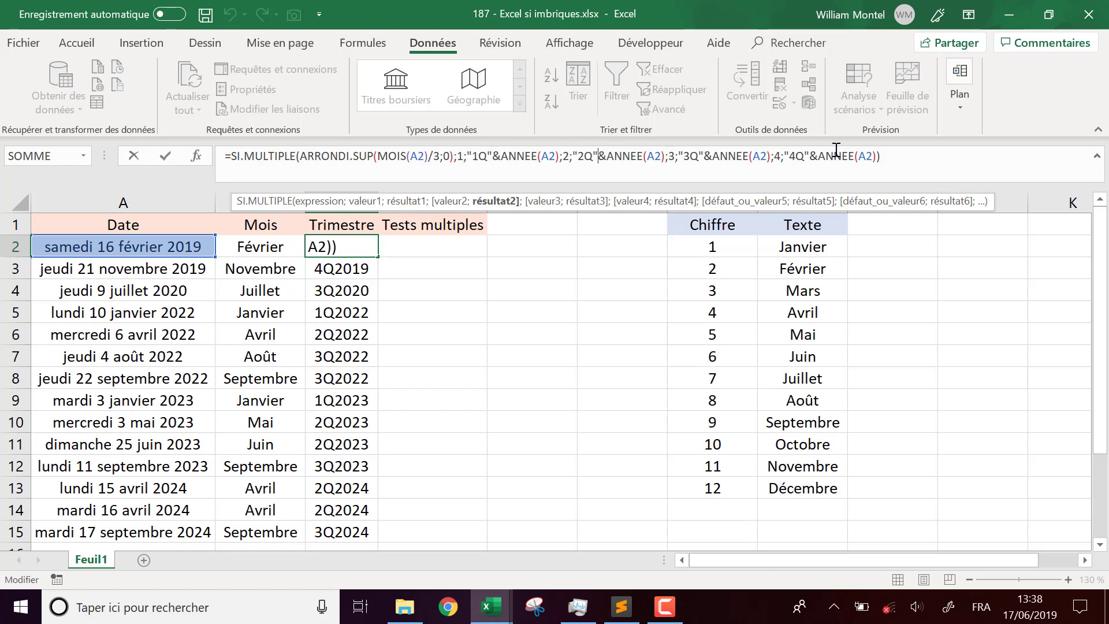
pyautogui.press('Escape')
pyautogui.click(726, 253)
pyautogui.moveTo(731, 268); pyautogui.dragTo(733, 317)
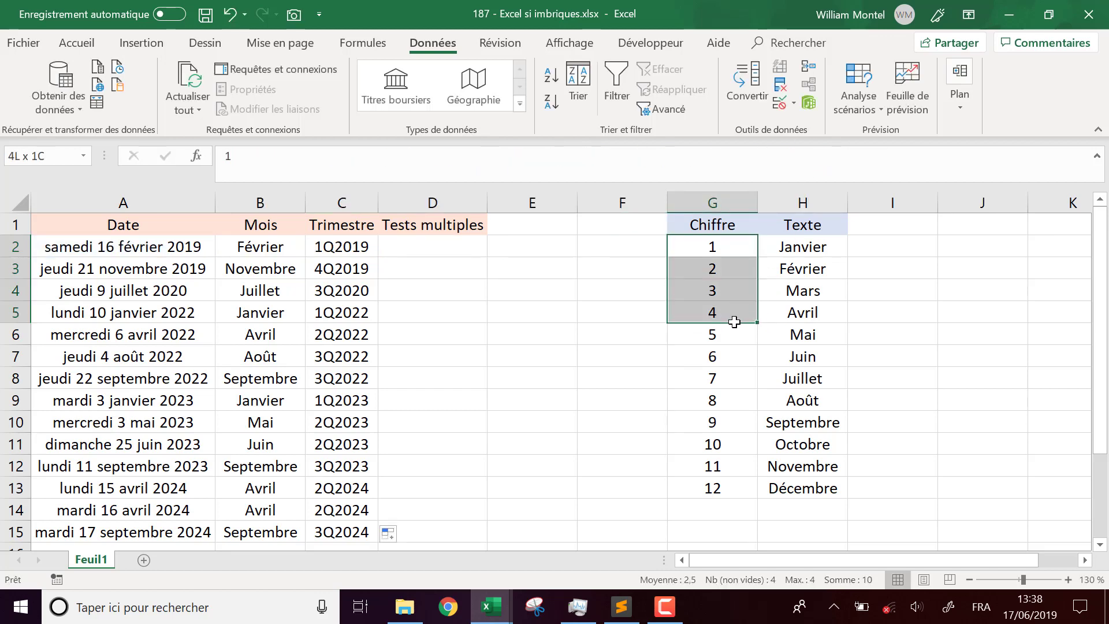
pyautogui.click(821, 249)
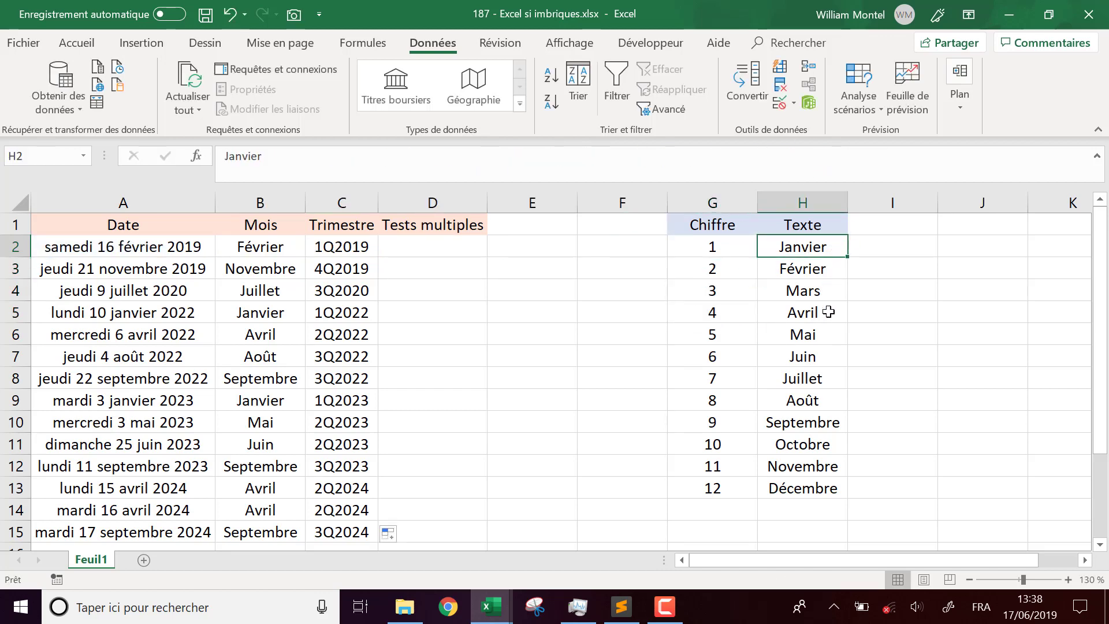
pyautogui.click(366, 270)
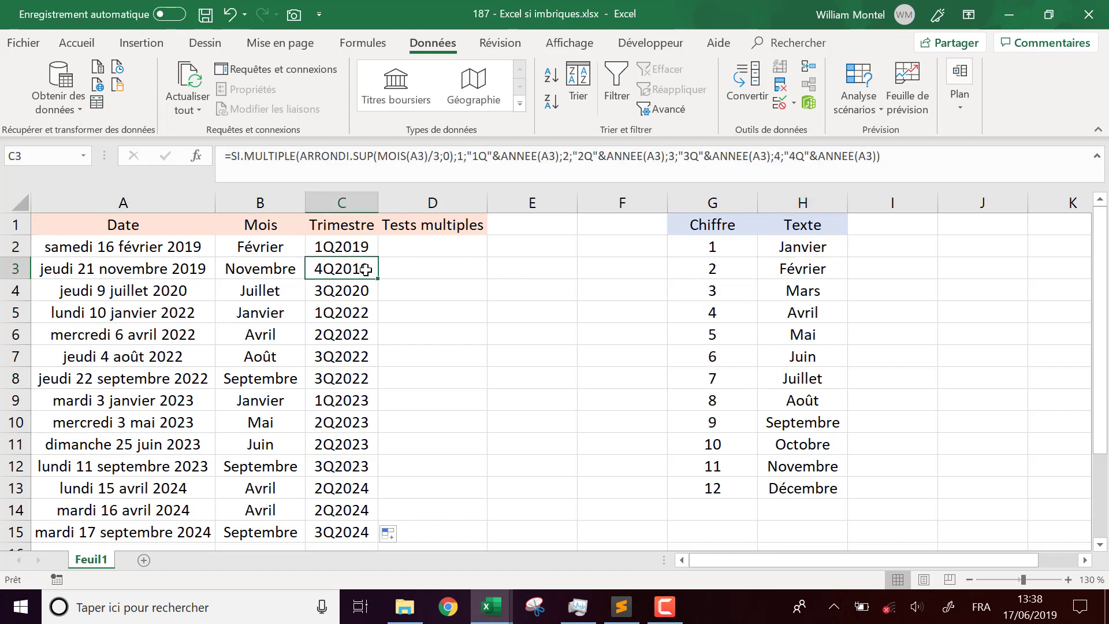
pyautogui.click(541, 156)
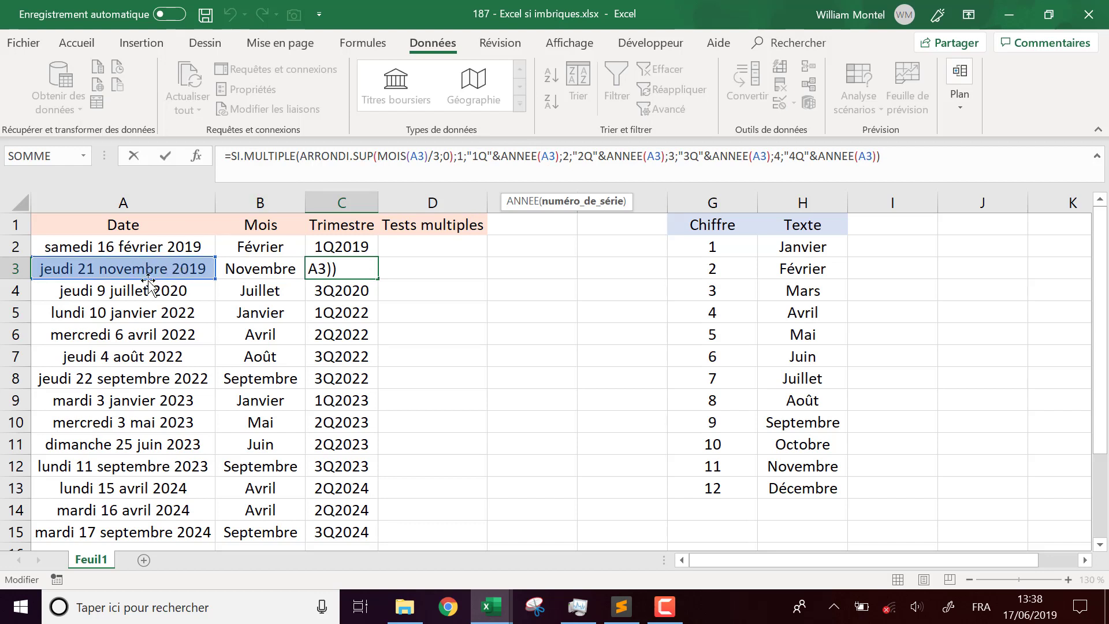
pyautogui.press('Escape')
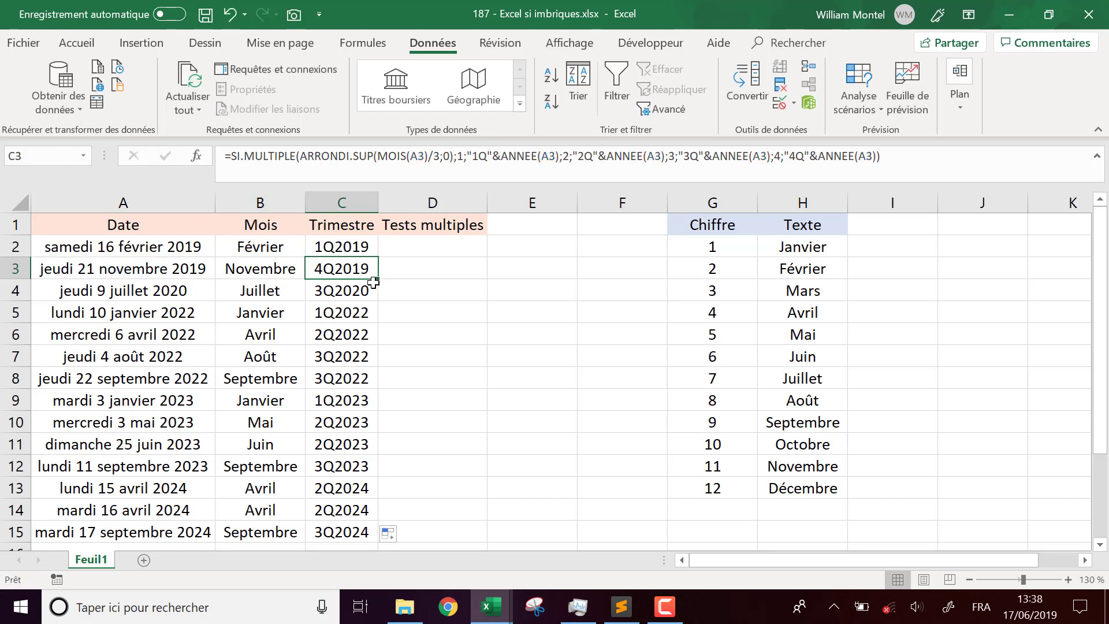
pyautogui.click(947, 163)
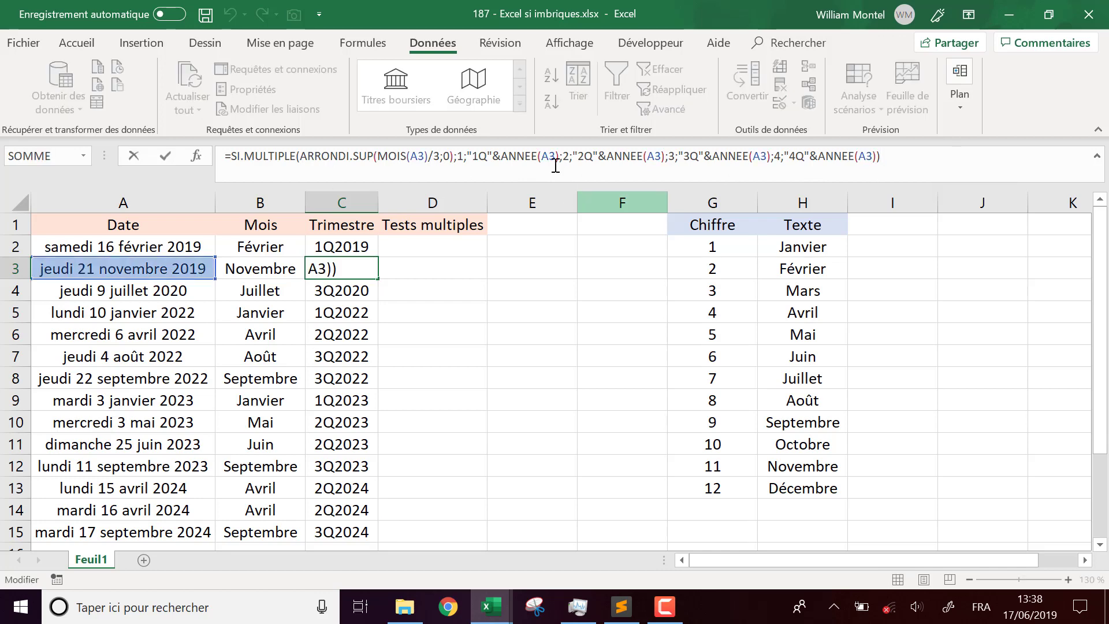
pyautogui.press('Escape')
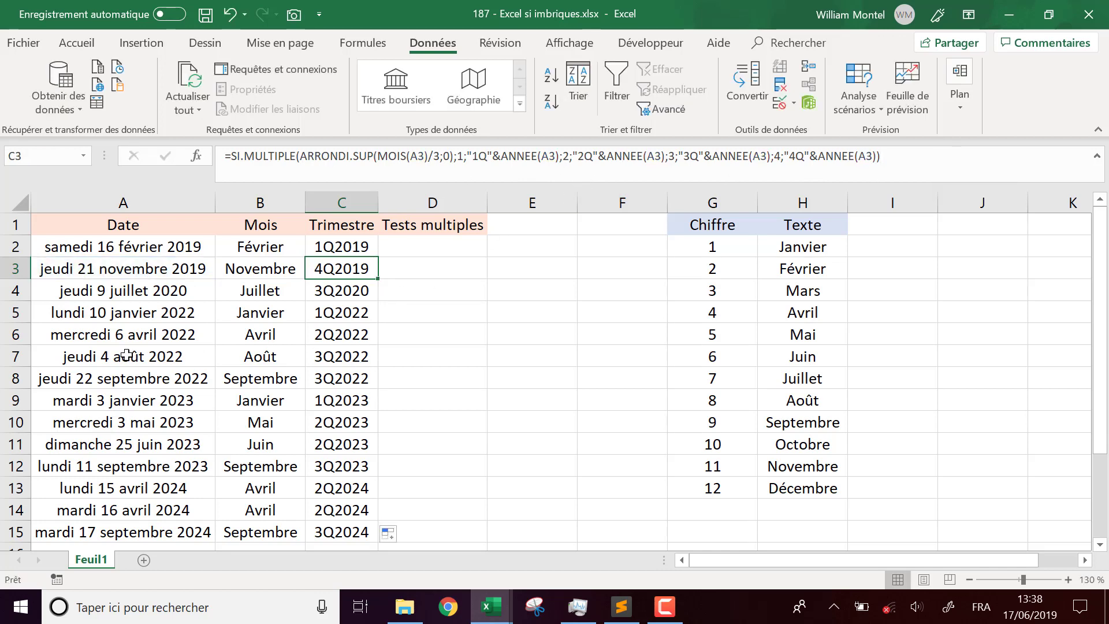
# - Examine the quarter formula in C7, including its ARRONDI.SUP expression and the first value and result pair
pyautogui.click(352, 361)
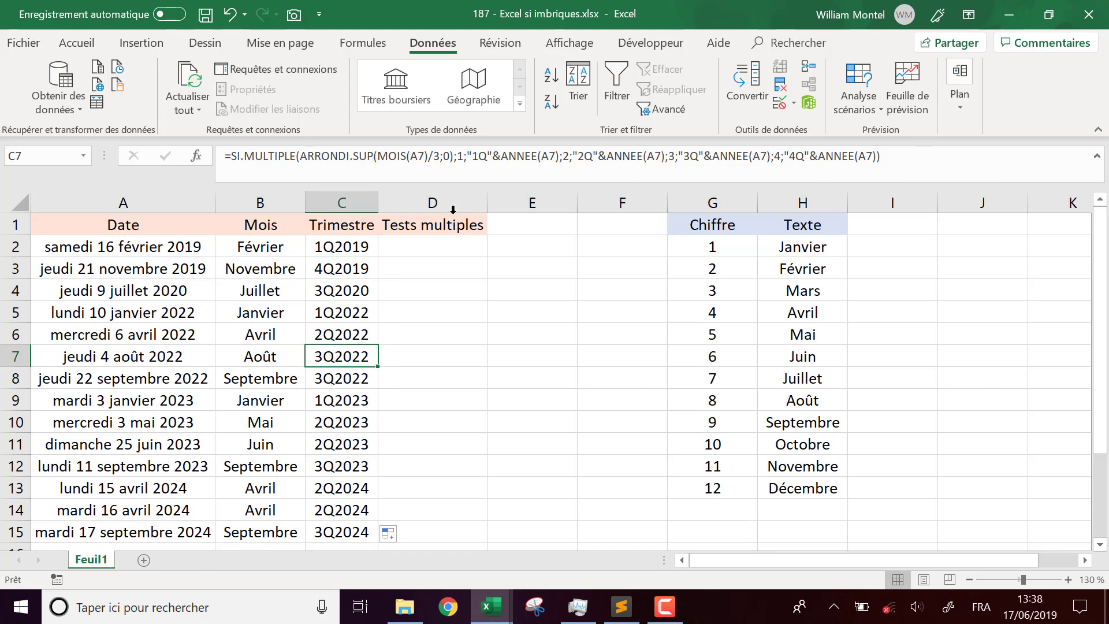
pyautogui.click(976, 156)
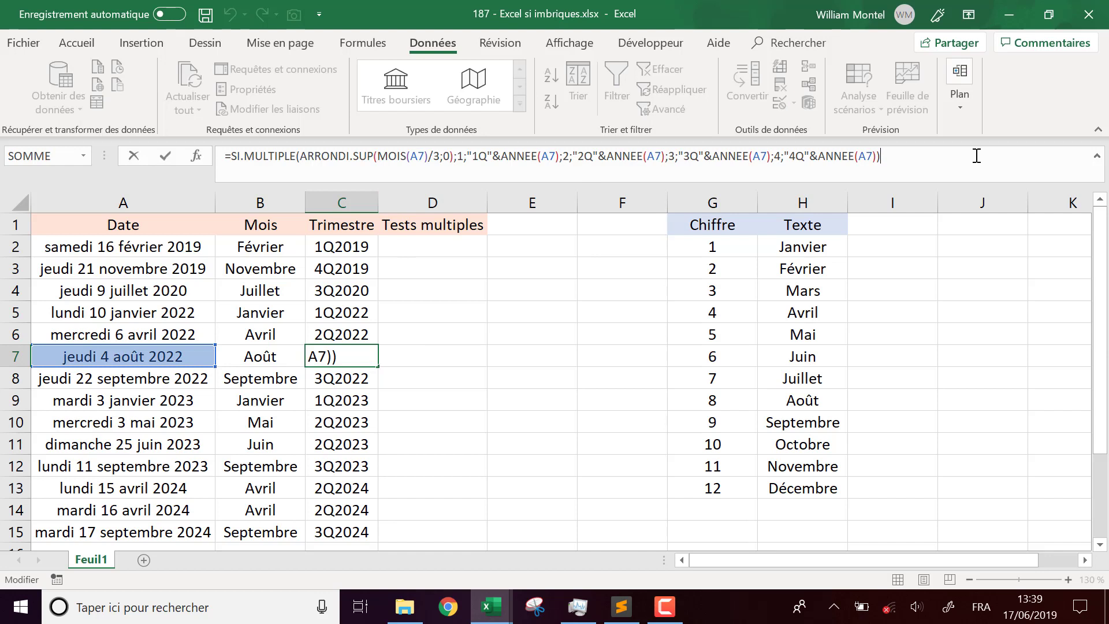
pyautogui.click(482, 157)
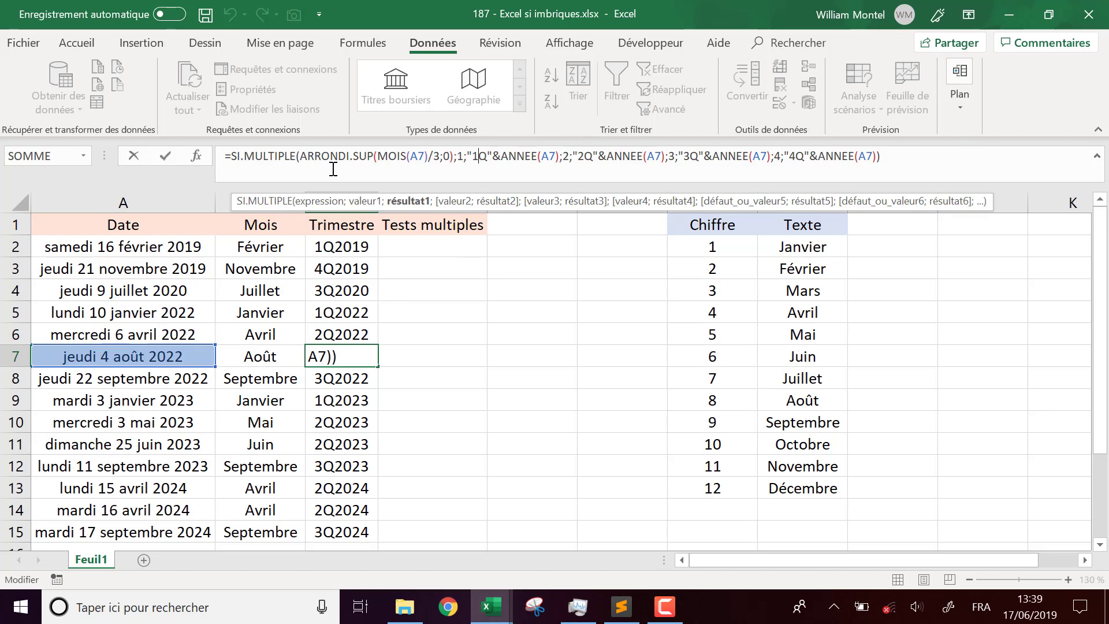
pyautogui.press('Escape')
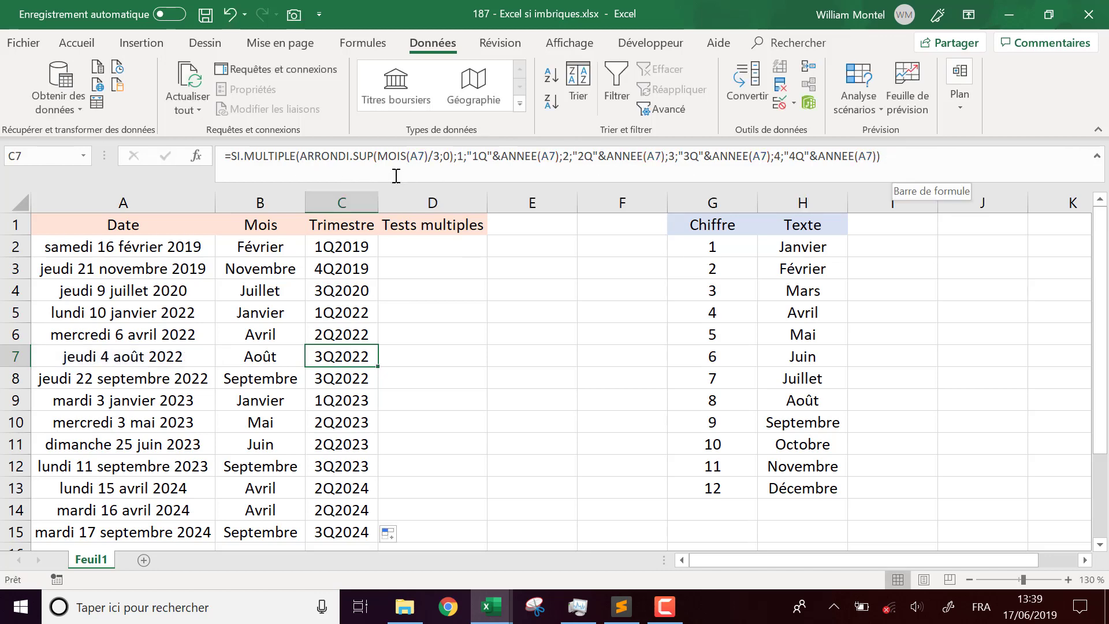
pyautogui.click(372, 160)
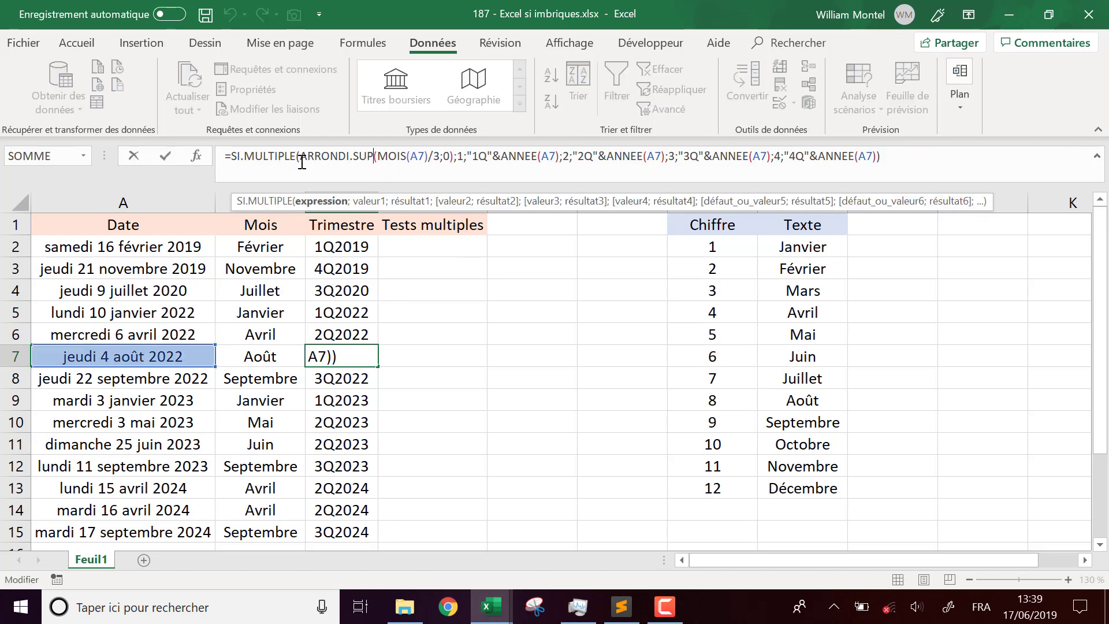
pyautogui.press('Escape')
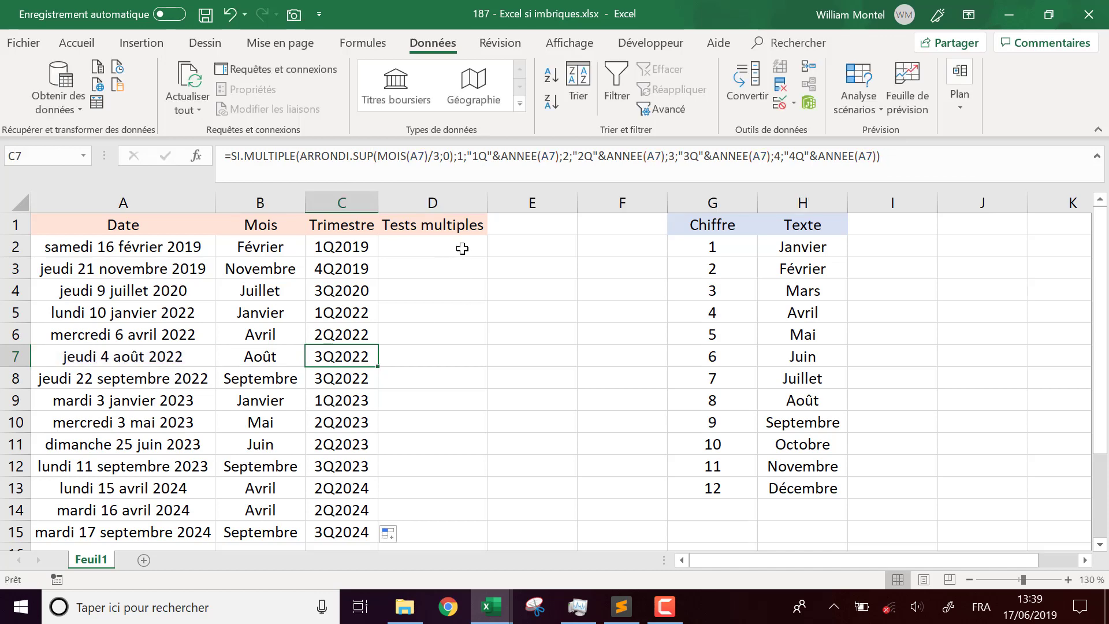
pyautogui.click(468, 241)
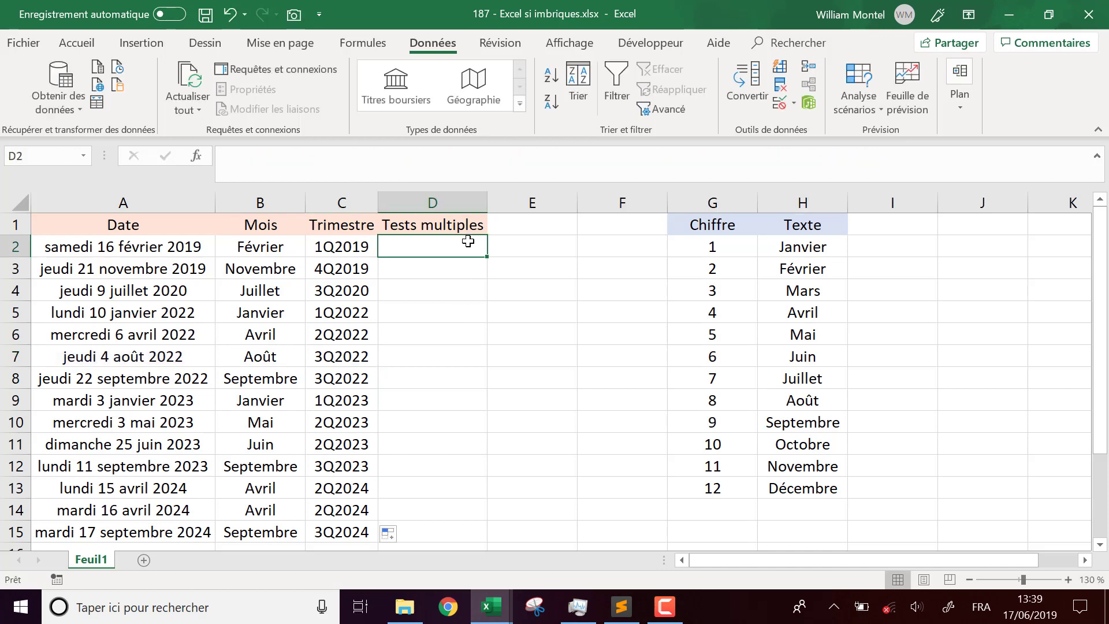
pyautogui.click(350, 252)
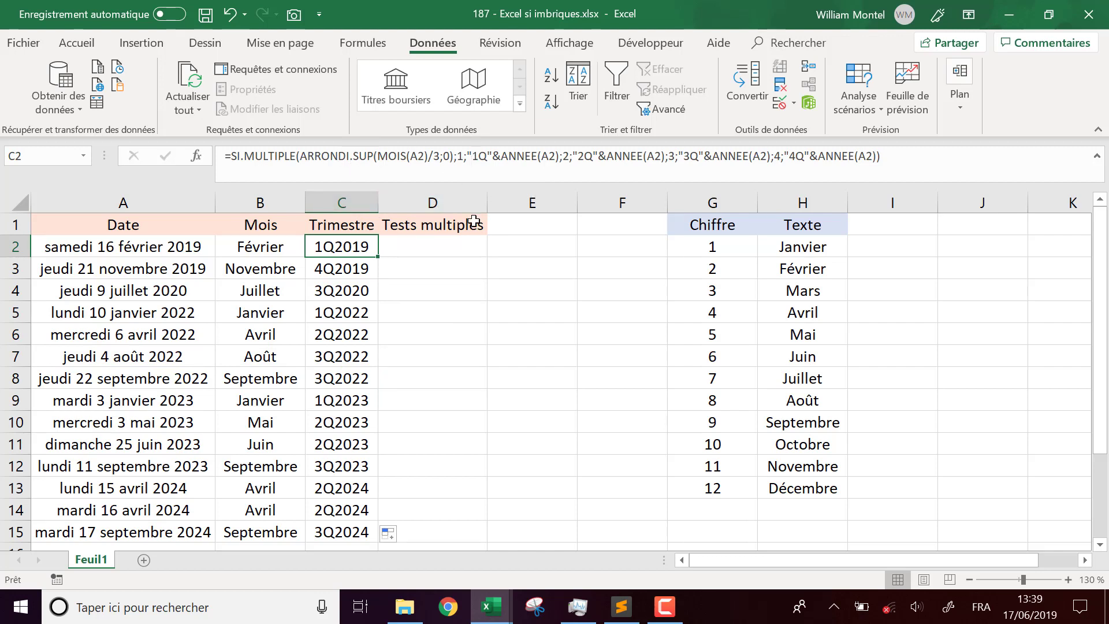
pyautogui.click(448, 246)
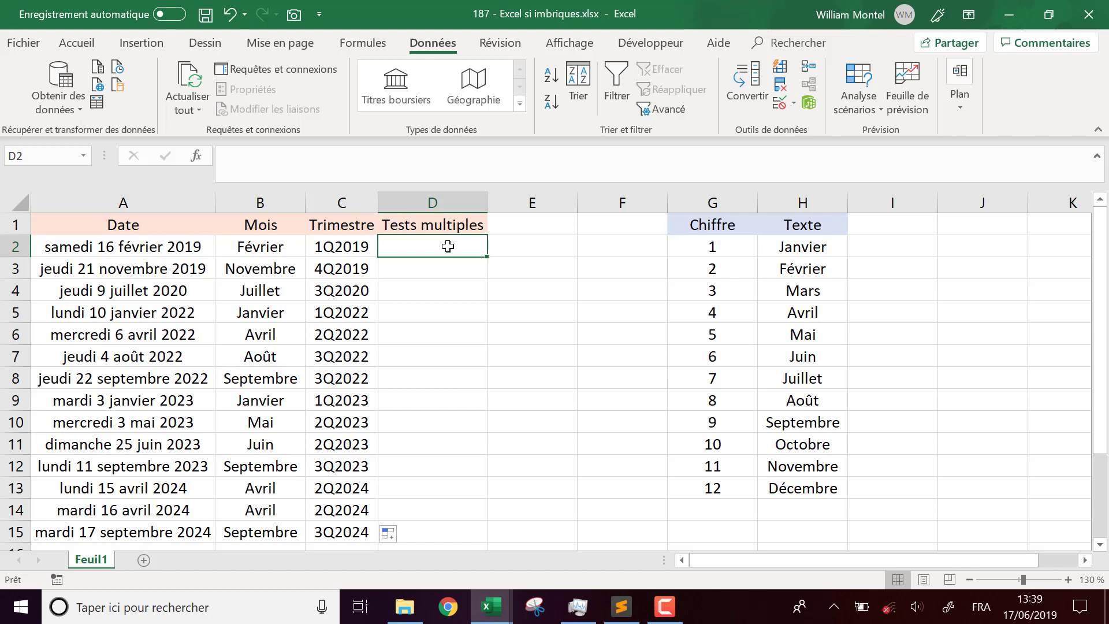
pyautogui.write('=')
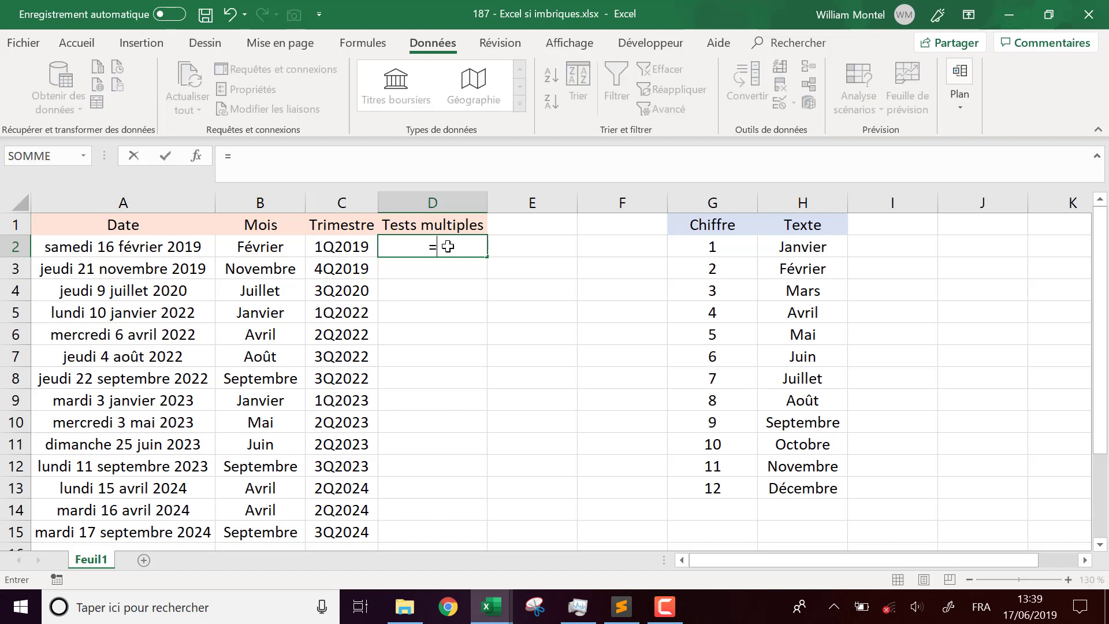
pyautogui.press('Escape')
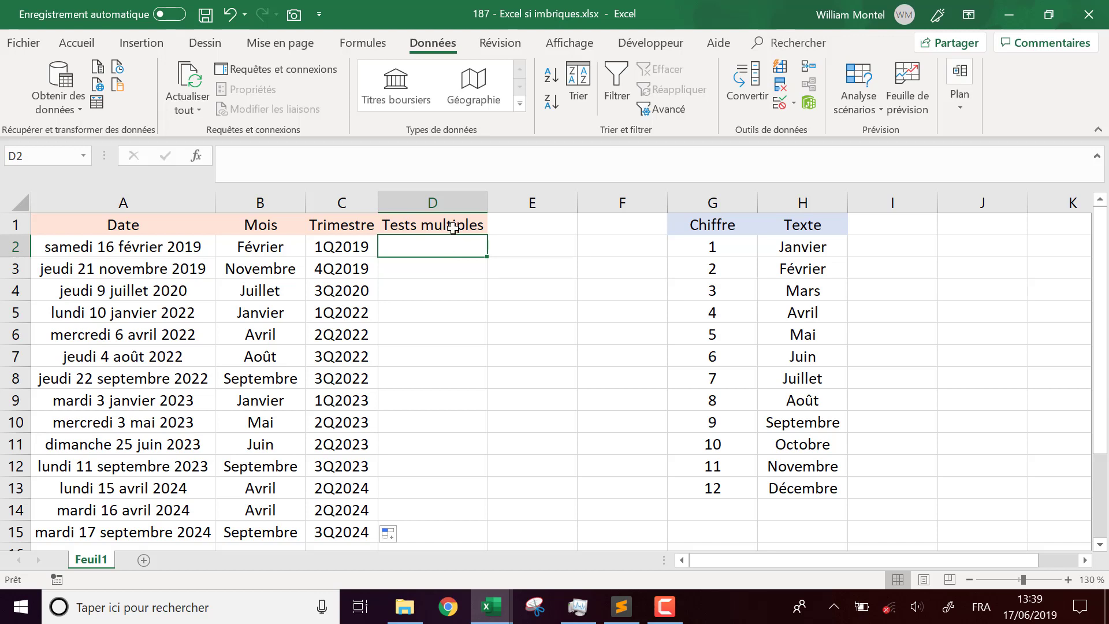
pyautogui.click(139, 248)
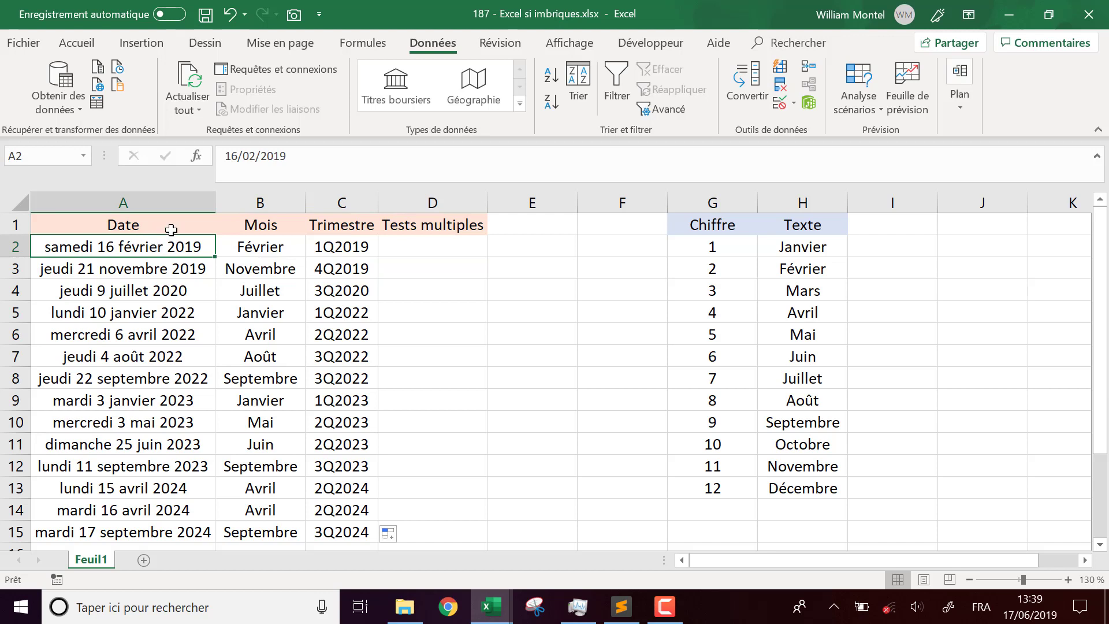
# - Start a SI.CONDITIONS formula in D2 of the Tests multiples column
pyautogui.click(453, 244)
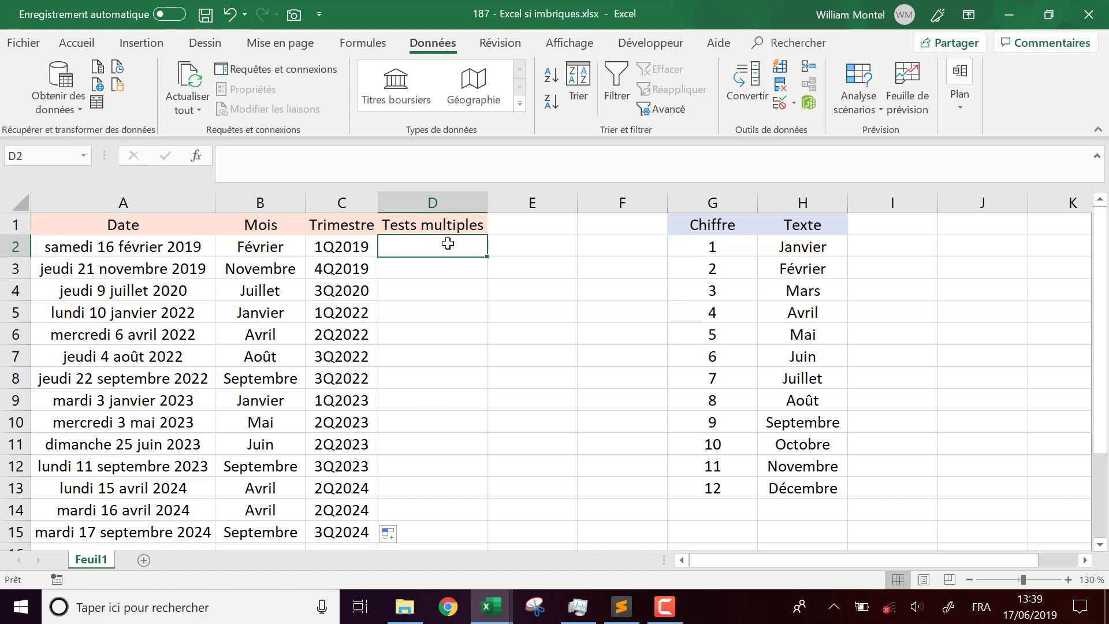
pyautogui.write('=')
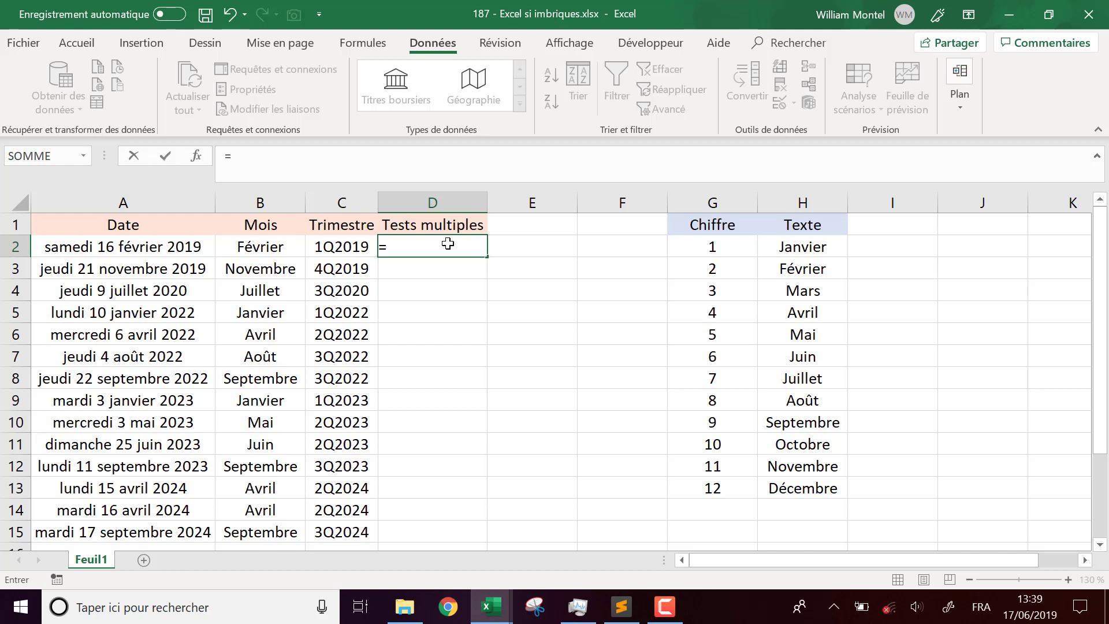
pyautogui.write('si')
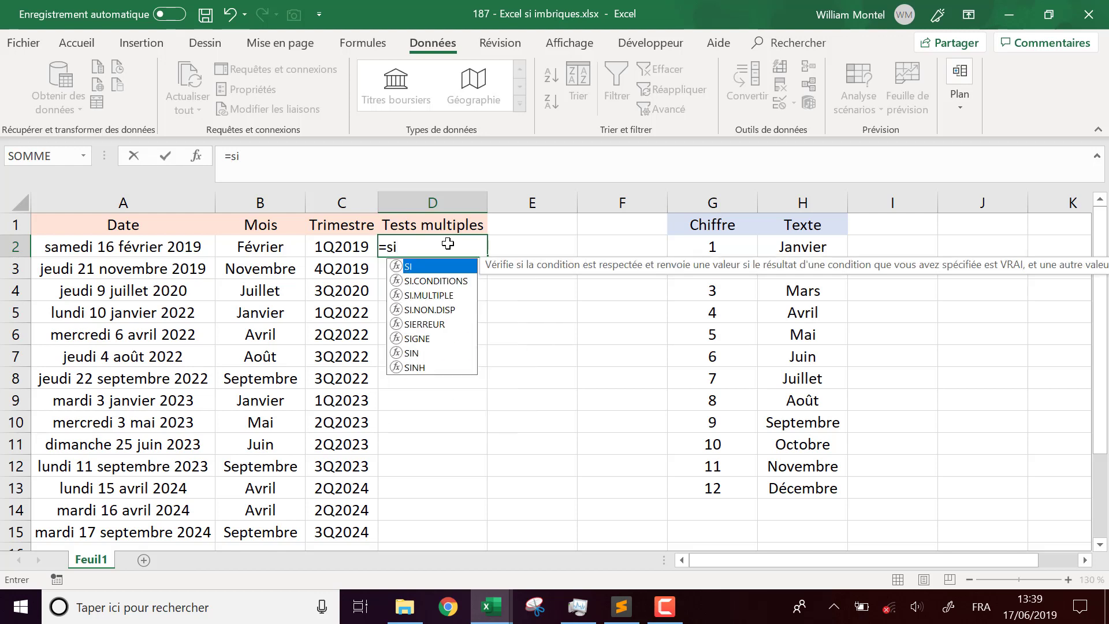
pyautogui.press('Down')
pyautogui.press('Tab')
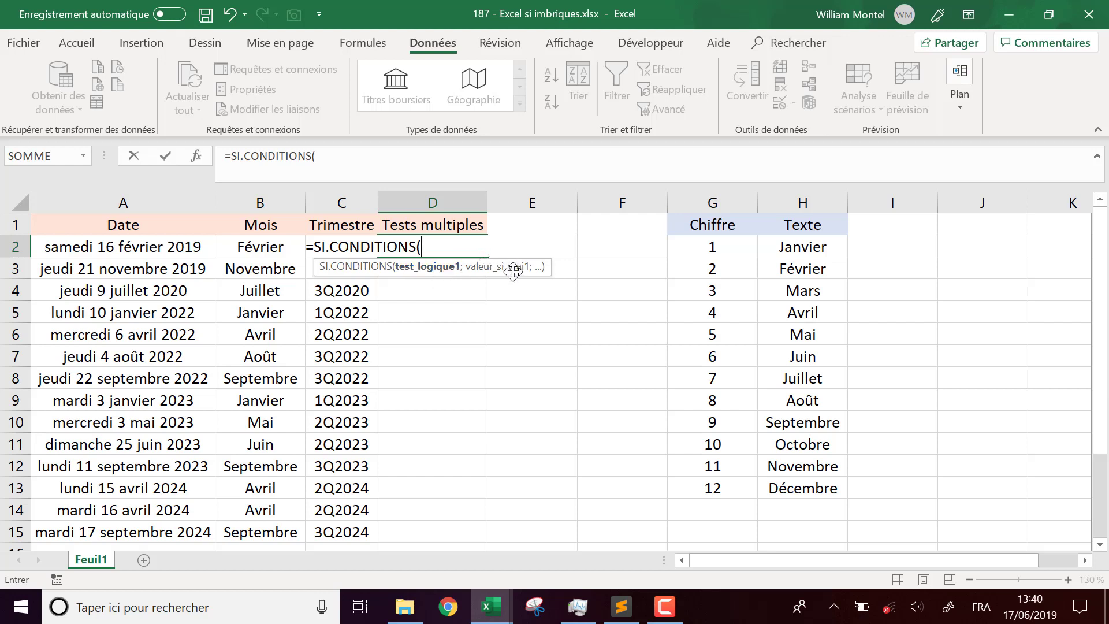
pyautogui.click(375, 161)
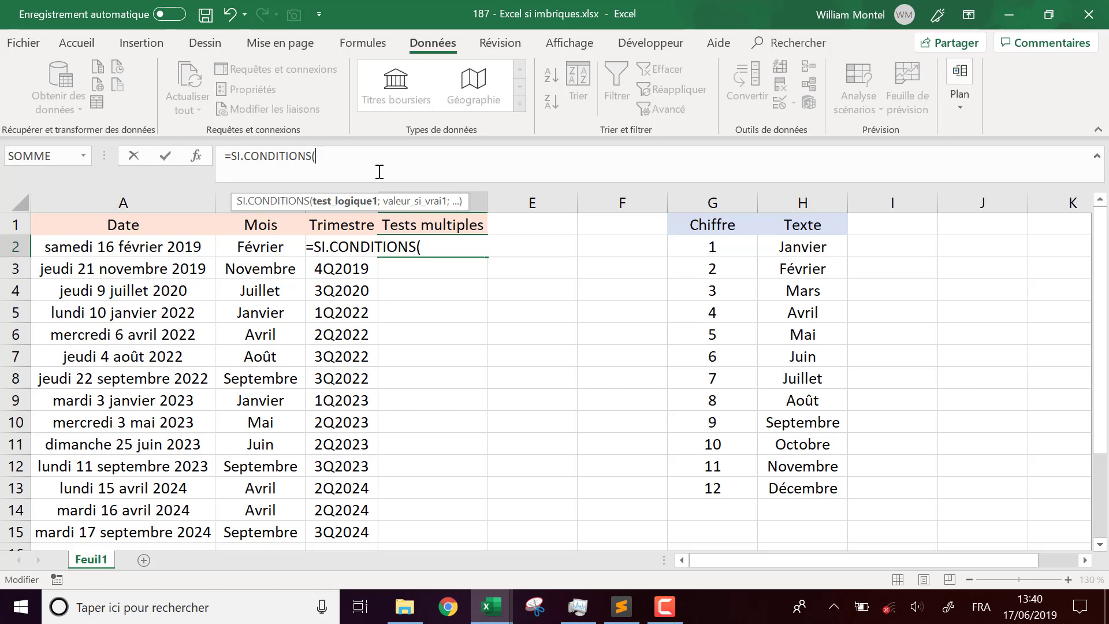
# - Add the first condition, jour(A2)=1, with the result "Premier jour du mois"
pyautogui.write('jour(')
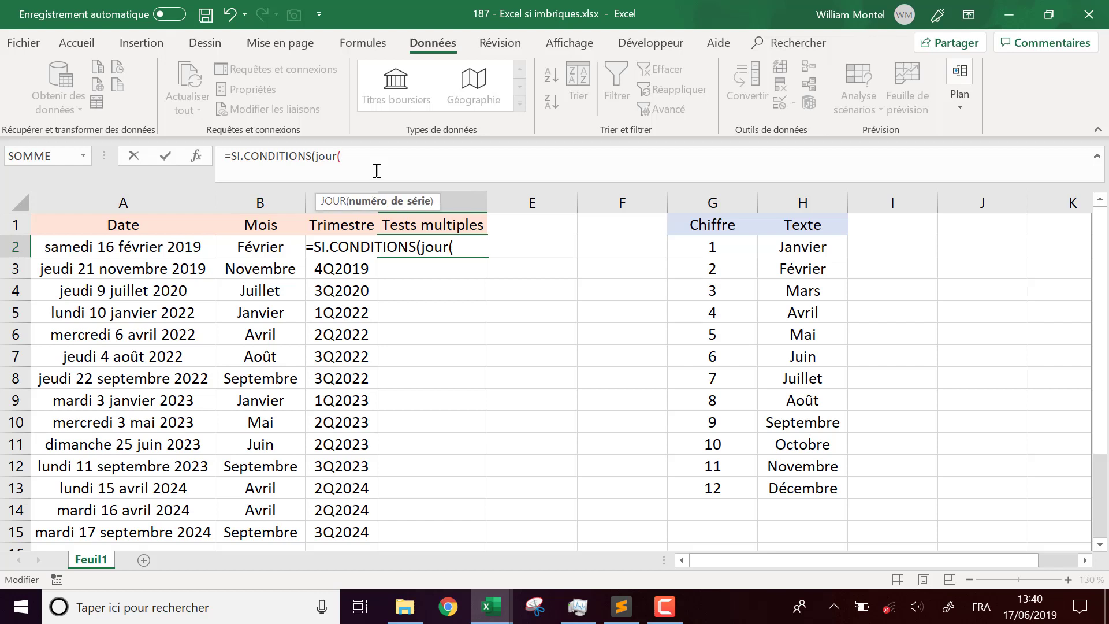
pyautogui.click(193, 245)
pyautogui.write(')')
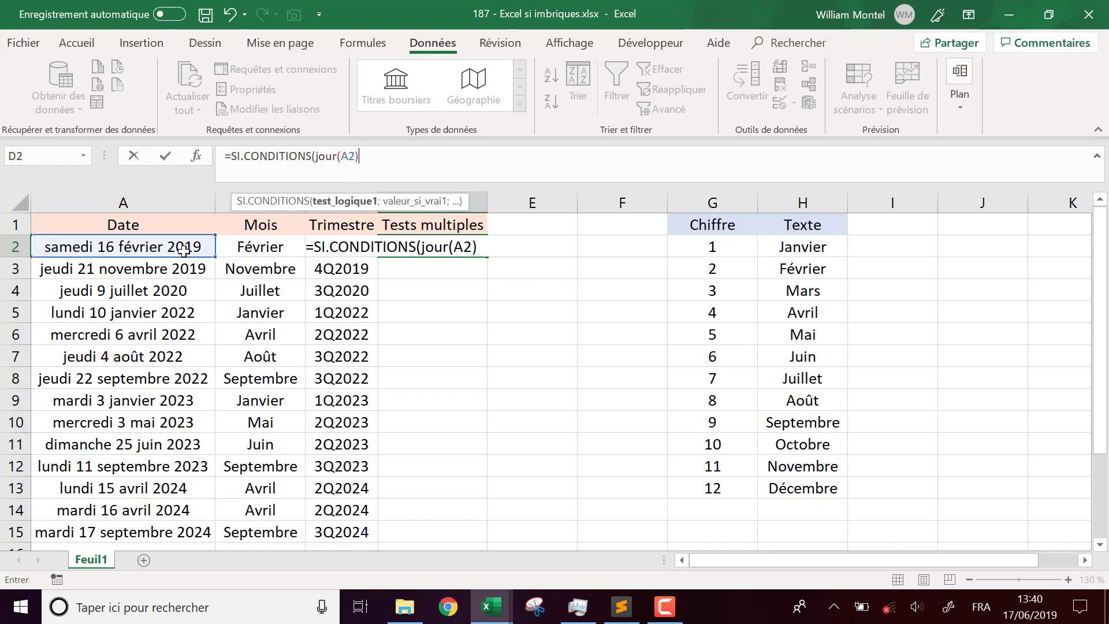
pyautogui.write('=1;')
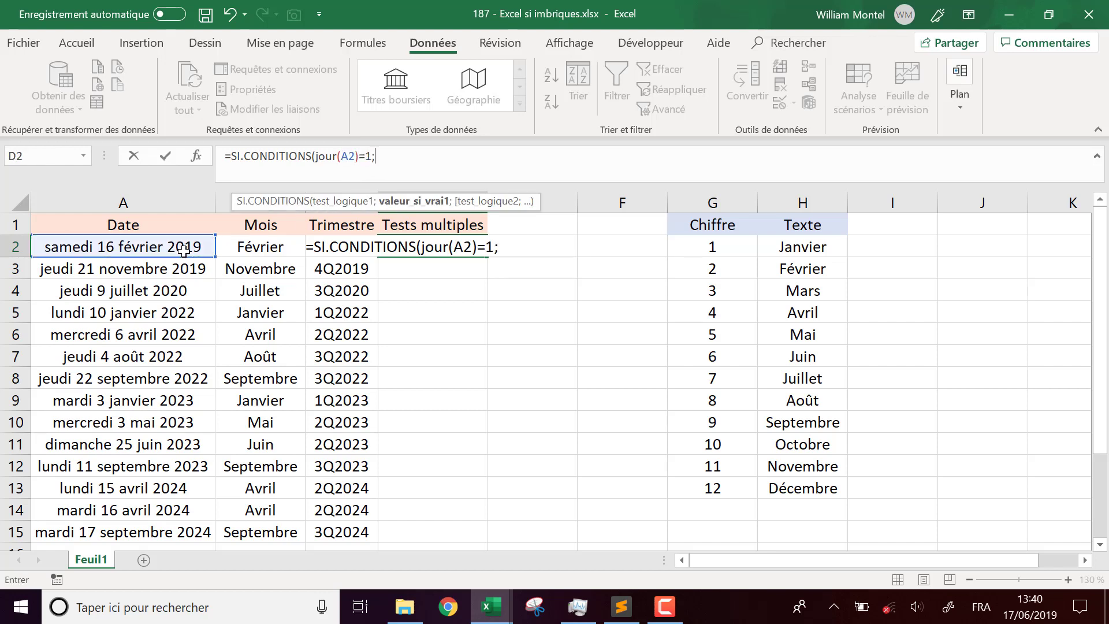
pyautogui.write('"Premier jour du mo')
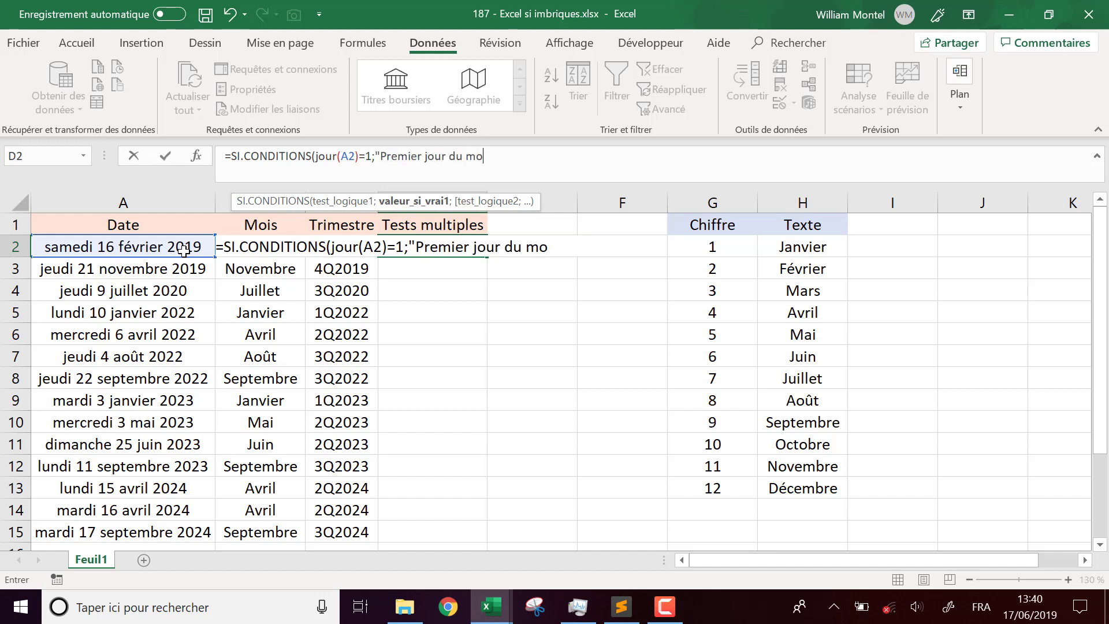
pyautogui.write('is";')
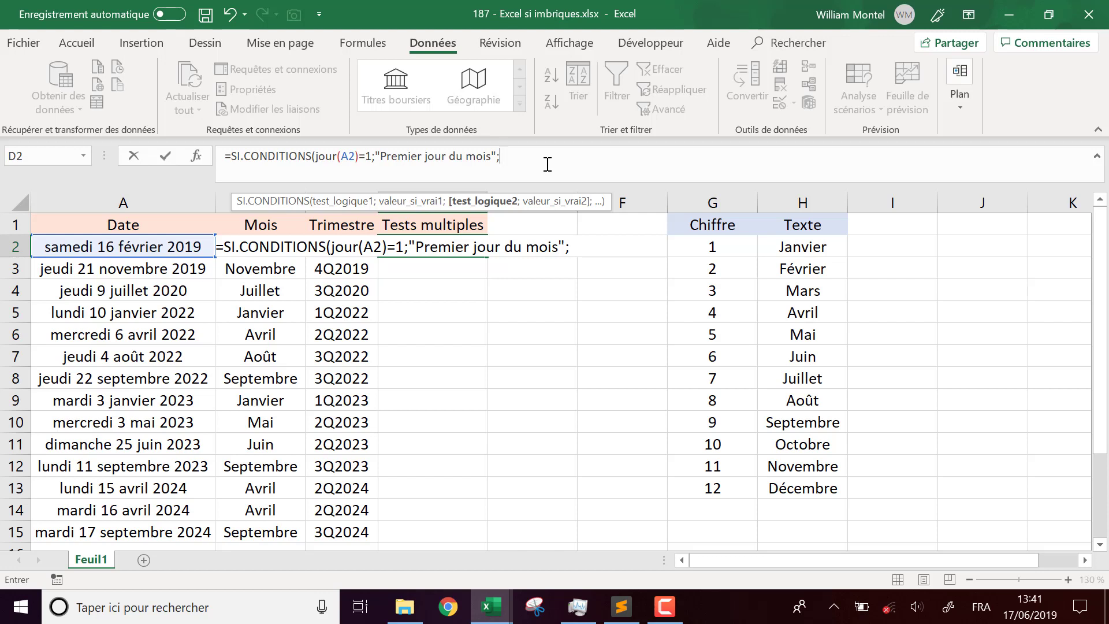
# - Begin the second test of the D2 SI.CONDITIONS formula with the JOURSEM function
pyautogui.write('s')
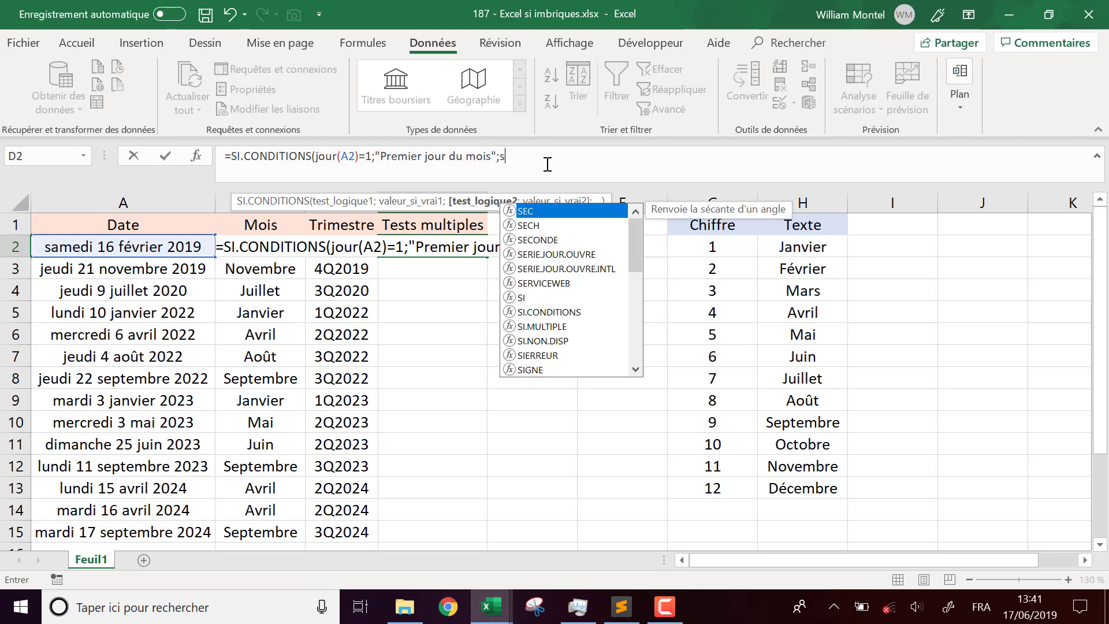
pyautogui.press('BackSpace')
pyautogui.write('jous')
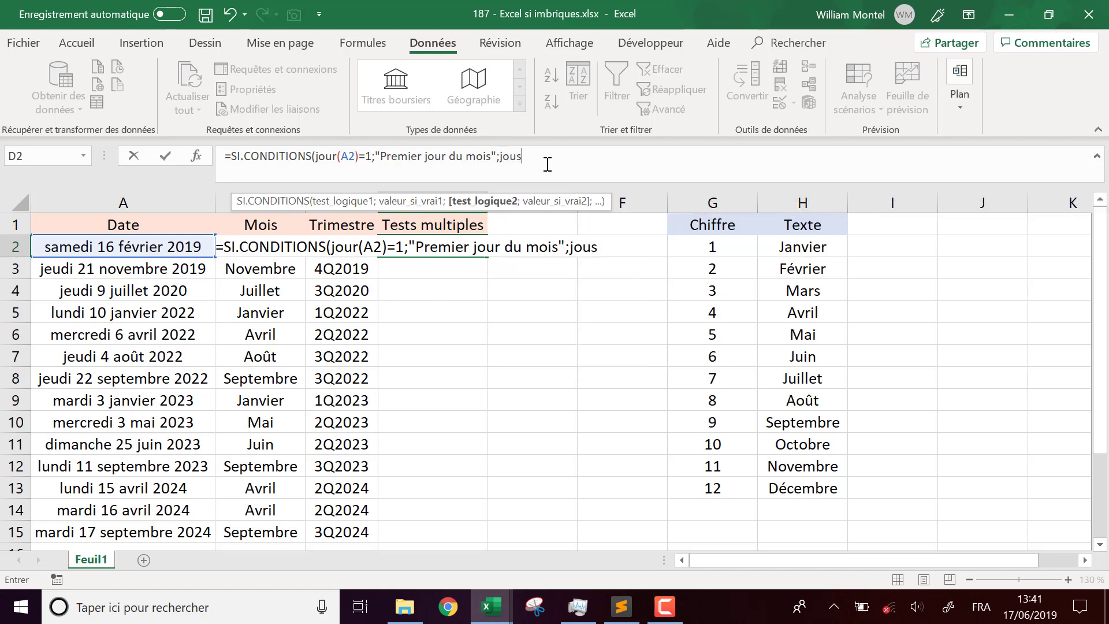
pyautogui.press('BackSpace')
pyautogui.write('r')
pyautogui.press('Down')
pyautogui.press('Down')
pyautogui.press('Down')
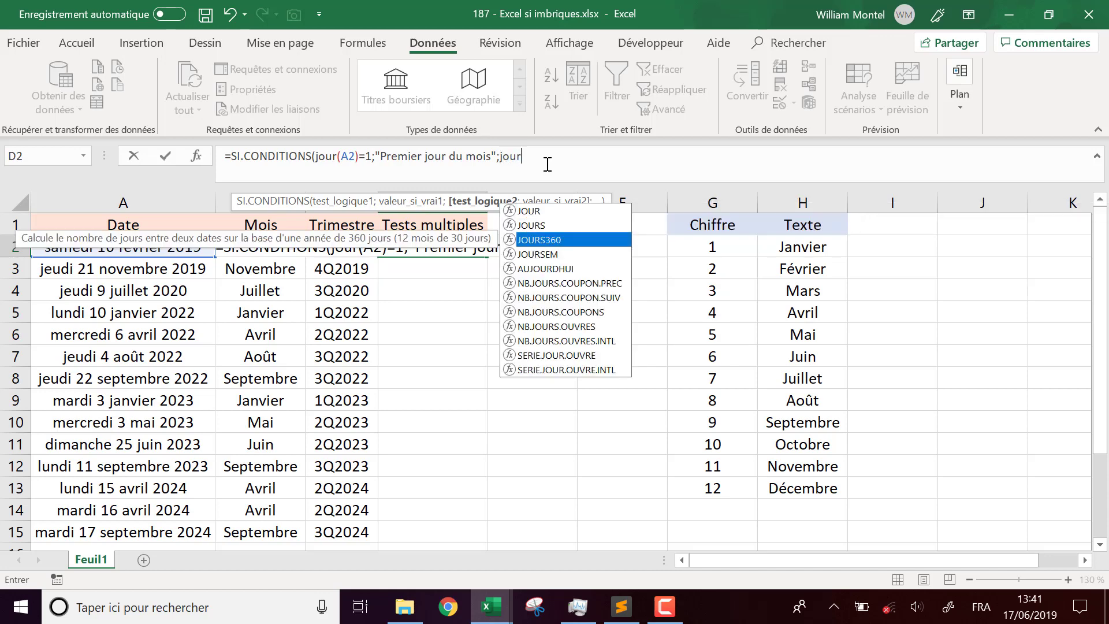
pyautogui.press('Tab')
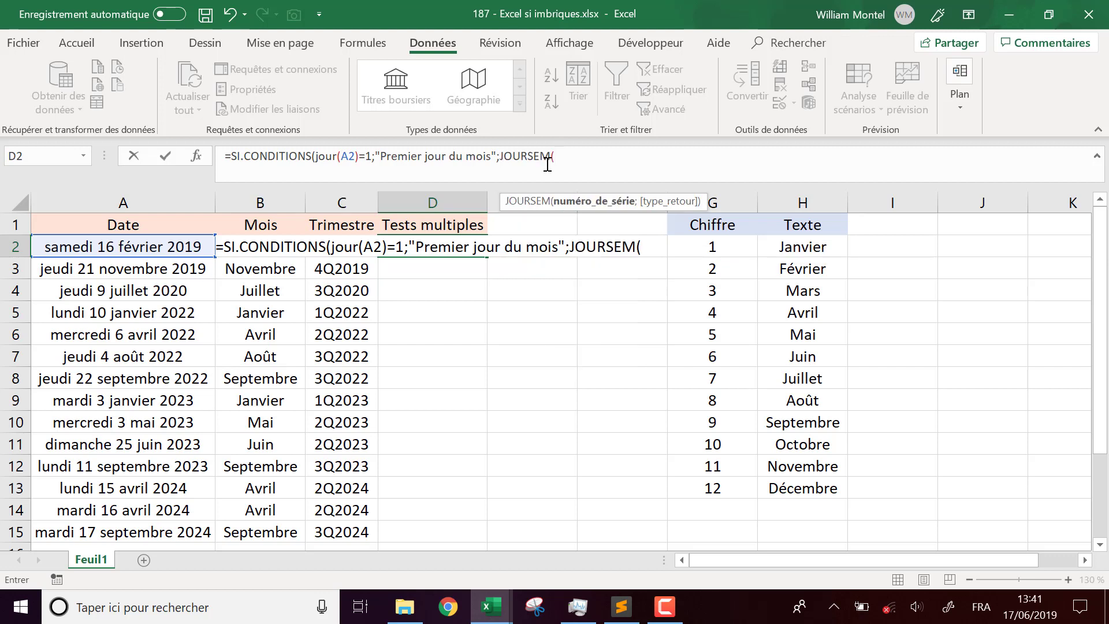
# - Complete the second condition as JOURSEM(A2;2)=7, numbering days from Monday to Sunday, with the result "Dimanche"
pyautogui.click(192, 247)
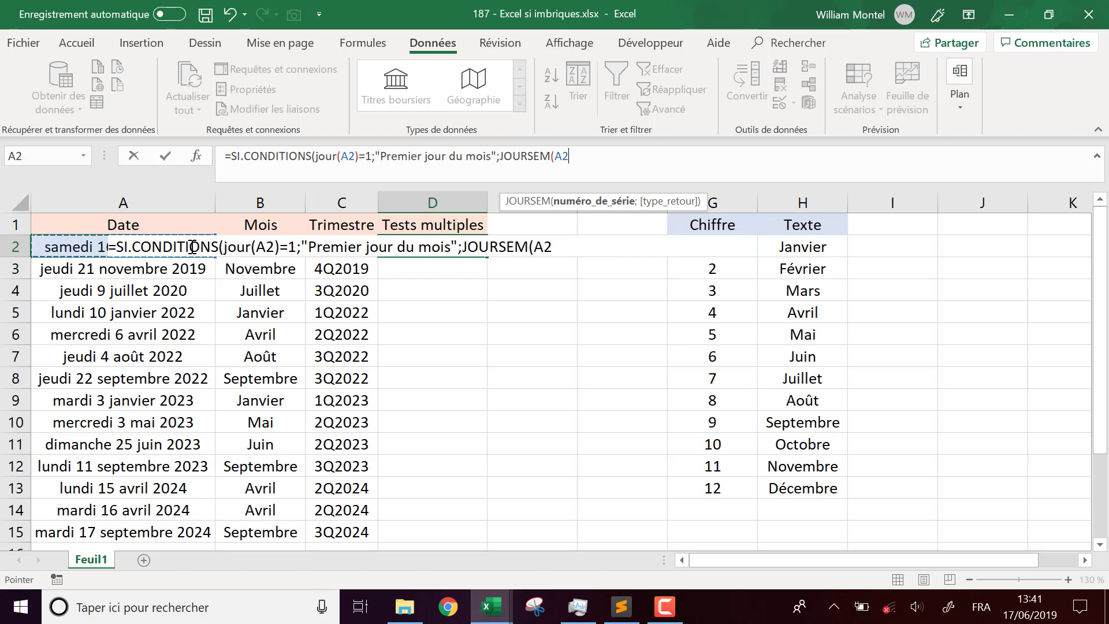
pyautogui.write(';')
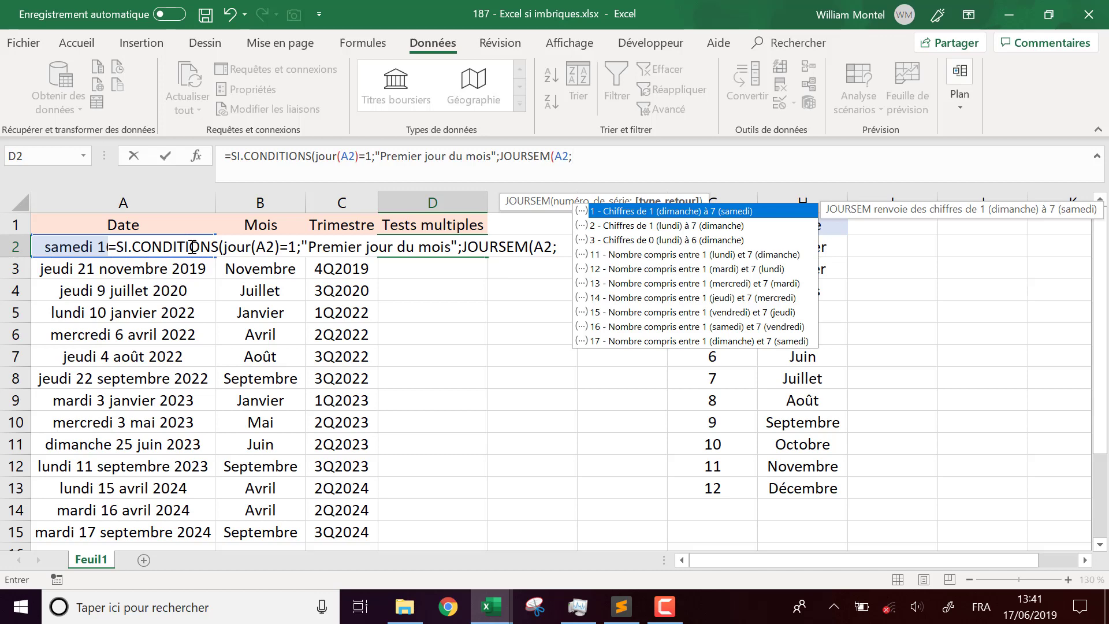
pyautogui.press('Down')
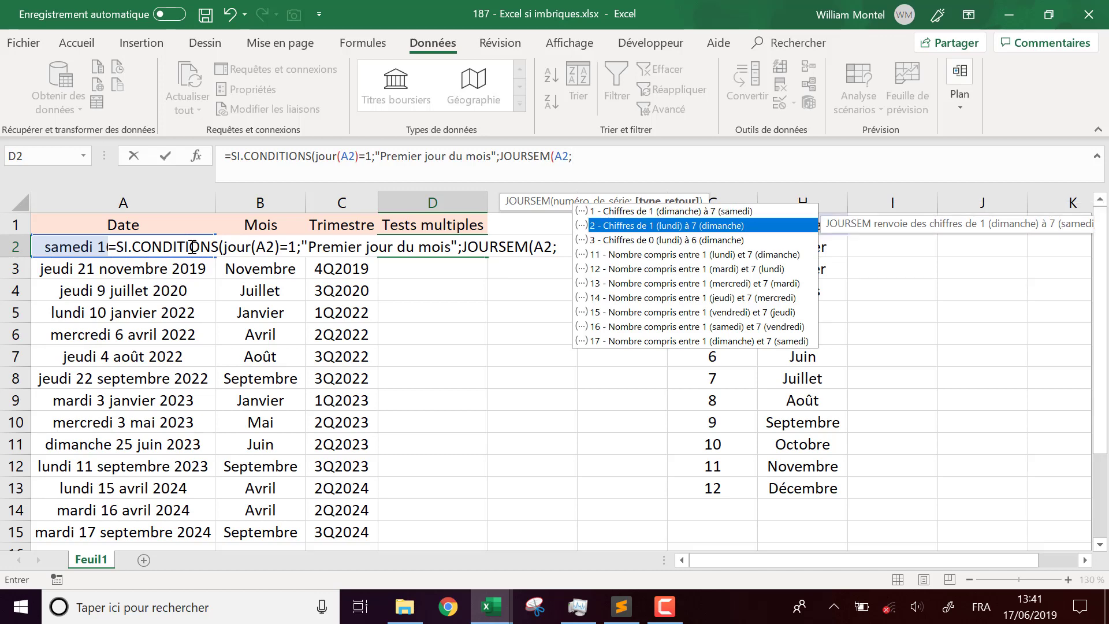
pyautogui.press('Tab')
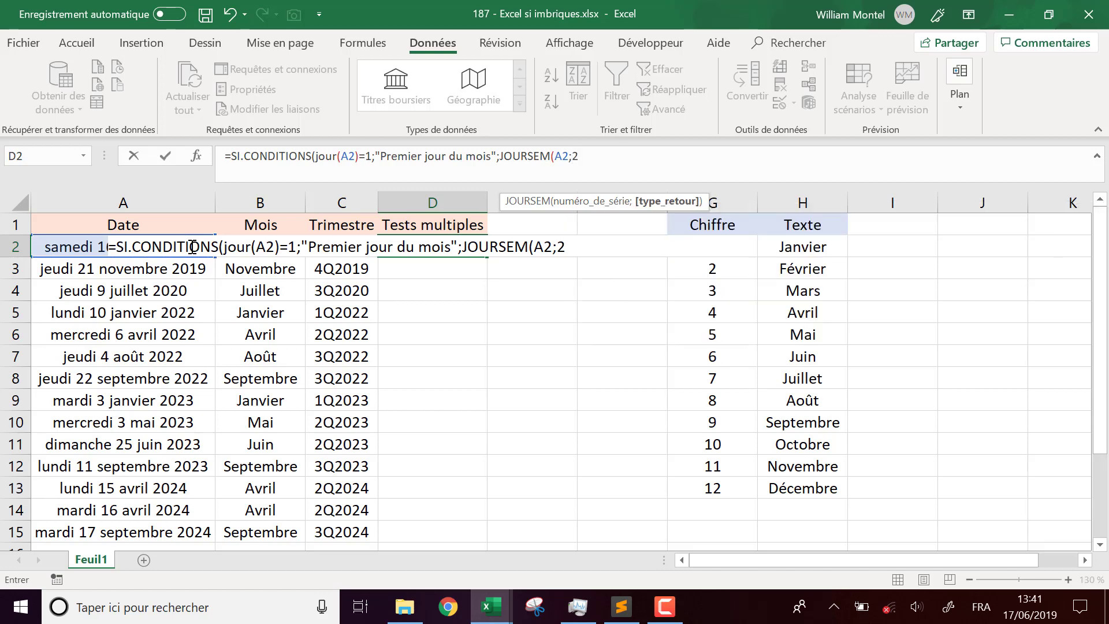
pyautogui.write(')=')
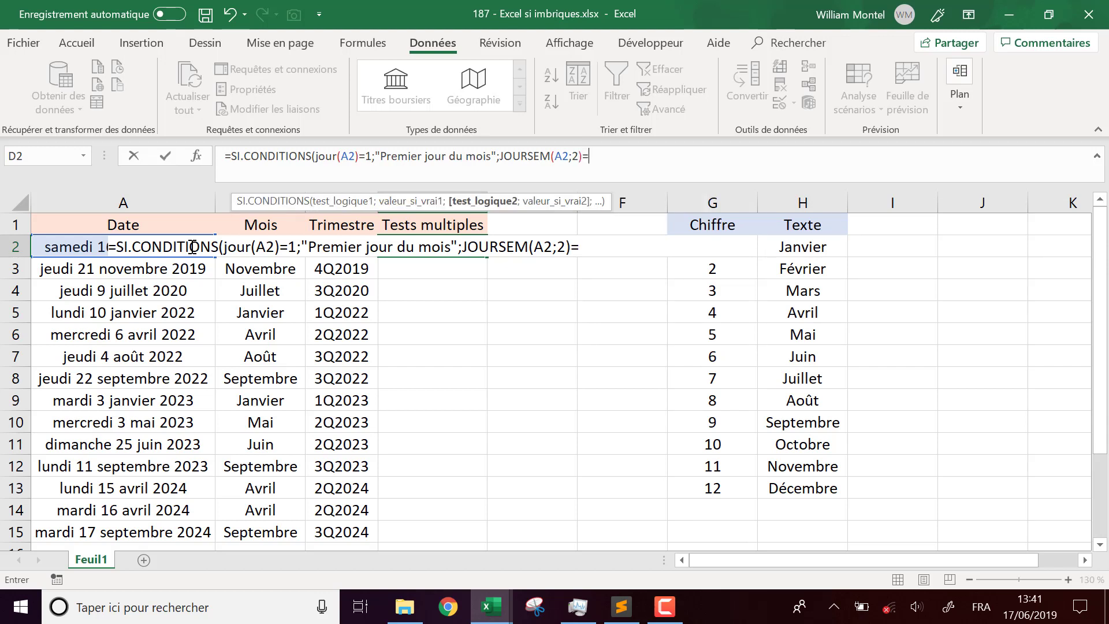
pyautogui.write('7')
pyautogui.write(';"')
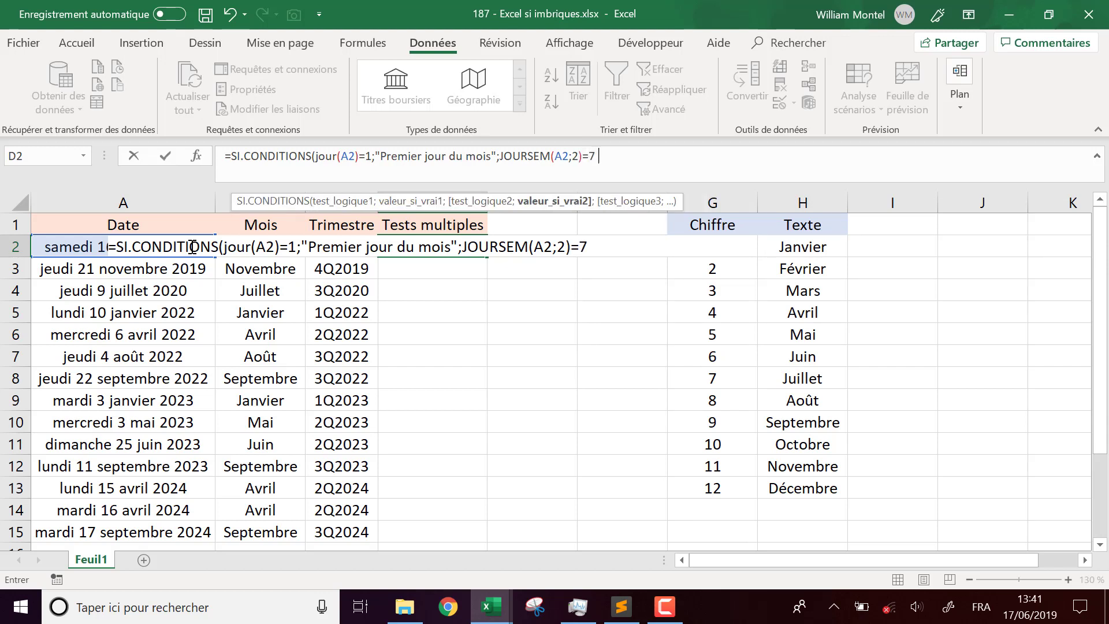
pyautogui.write('Dimanche"')
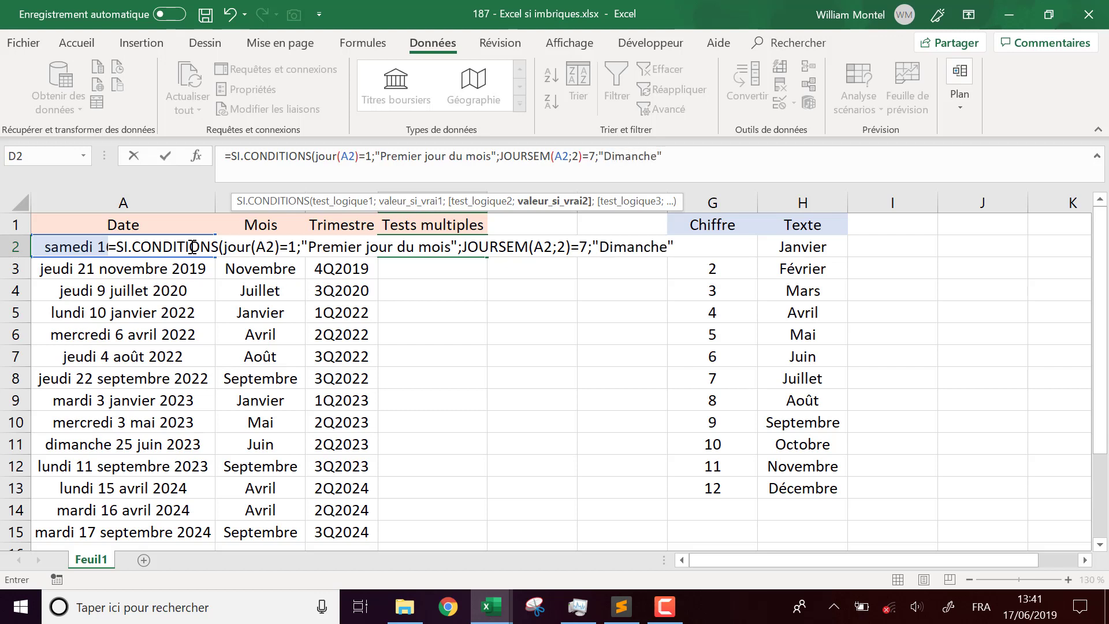
pyautogui.write(';')
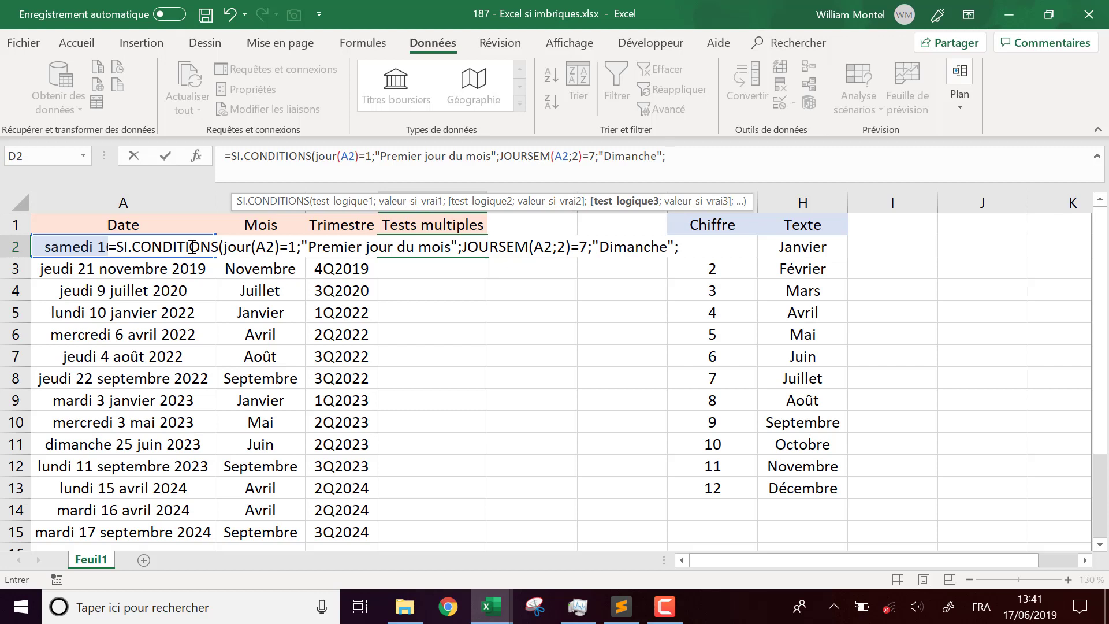
# - Add the third condition, jour(A2)<=7, with the result "Premiere semaine du mois"
pyautogui.write('jour')
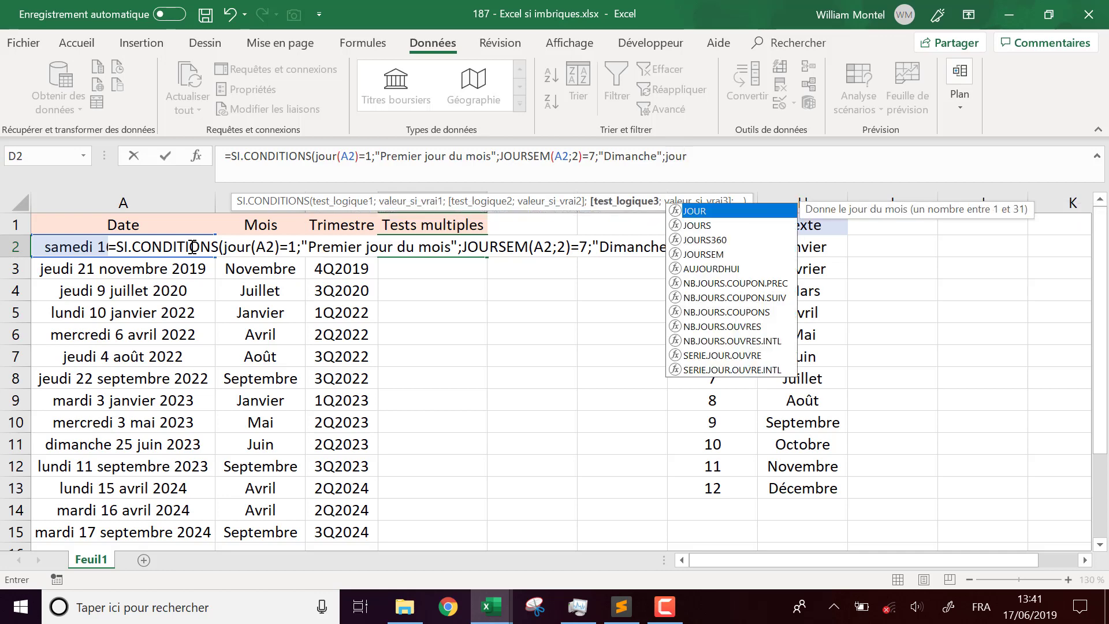
pyautogui.write('(')
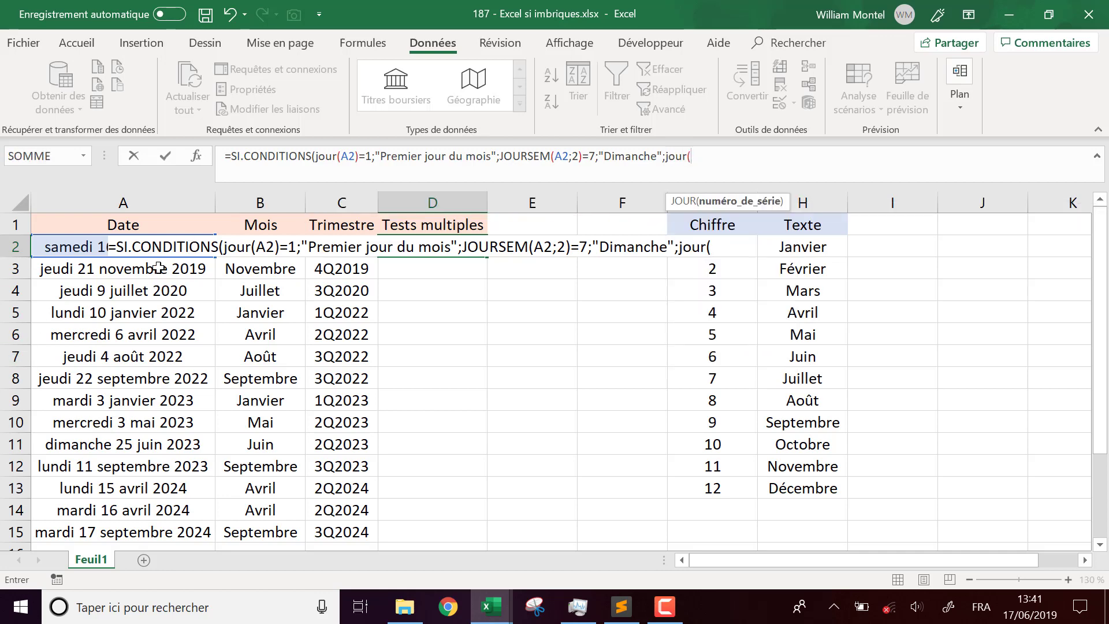
pyautogui.press('Left')
pyautogui.press('Left')
pyautogui.press('Left')
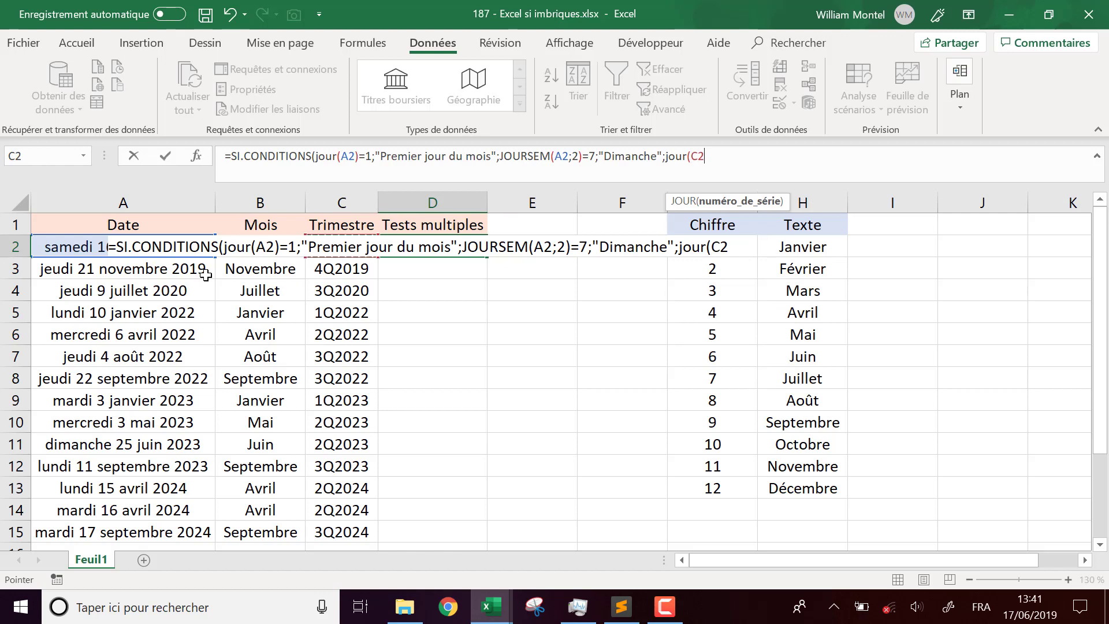
pyautogui.write(')')
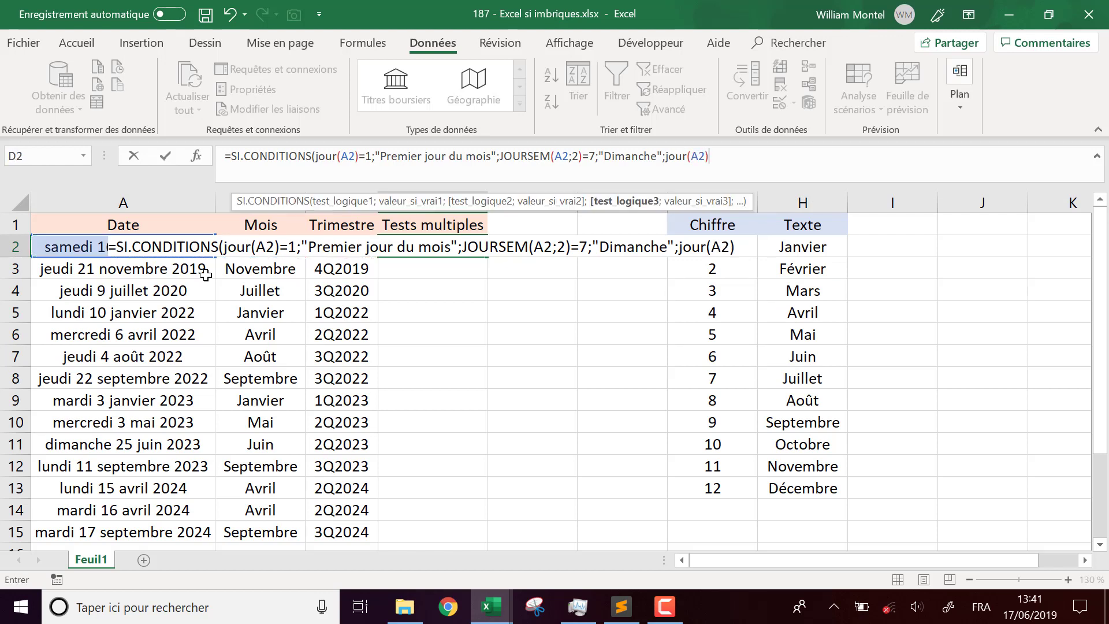
pyautogui.write('<=7')
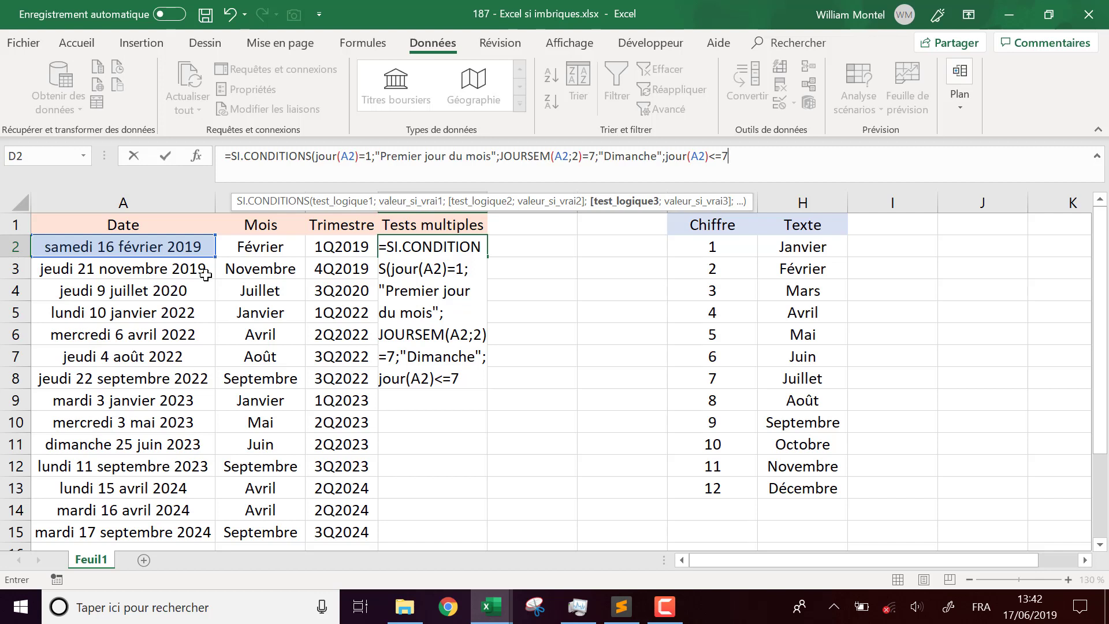
pyautogui.write(';')
pyautogui.write('"Pre')
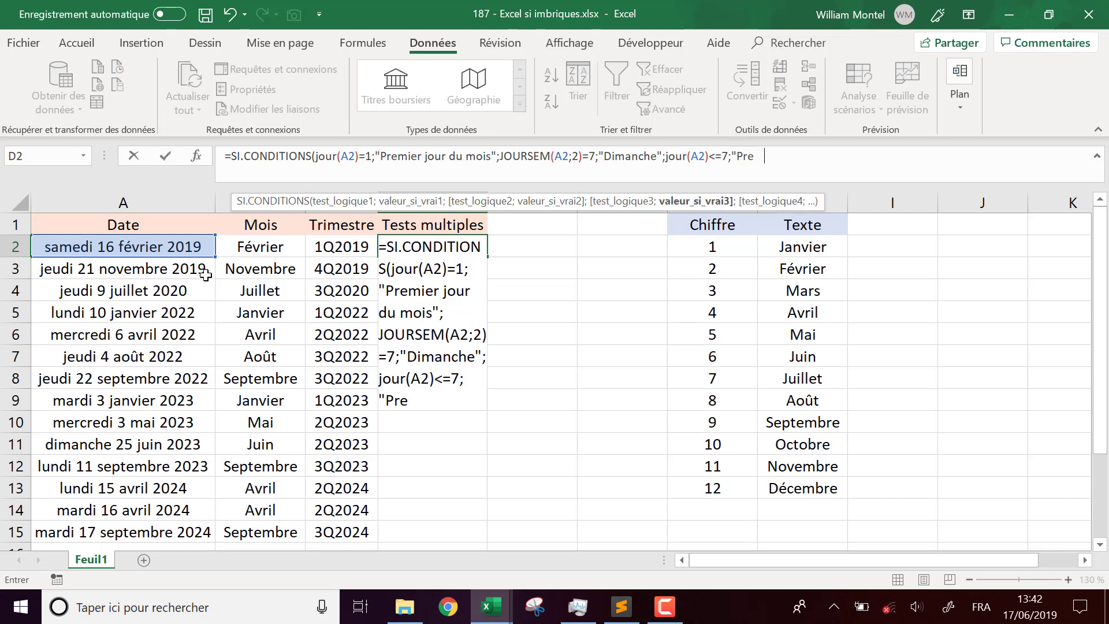
pyautogui.write('miere semaine ')
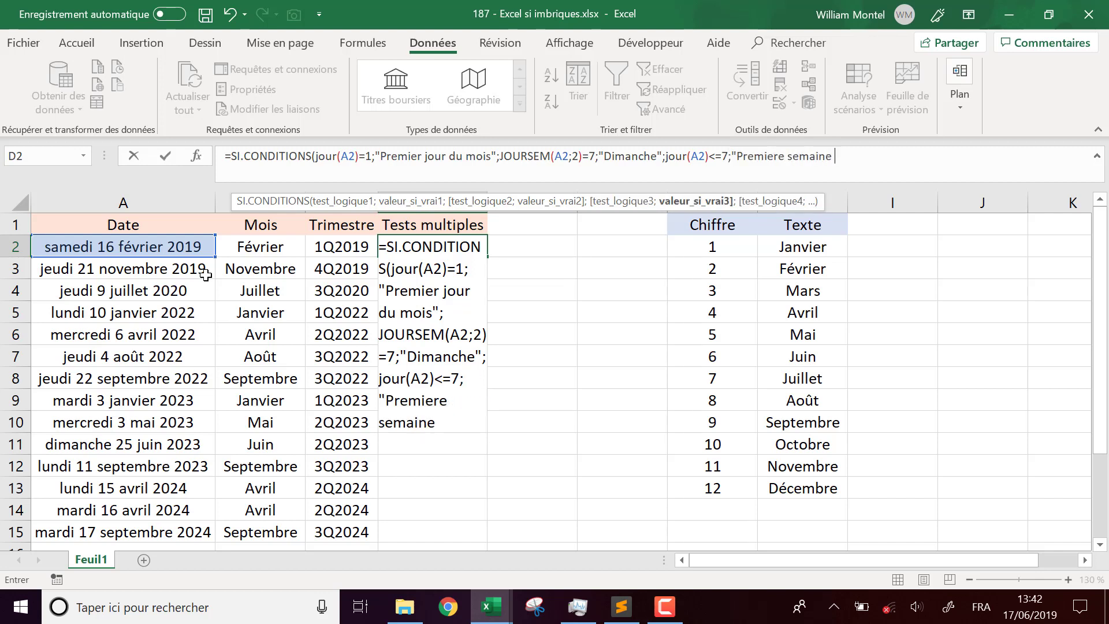
pyautogui.write('du mois')
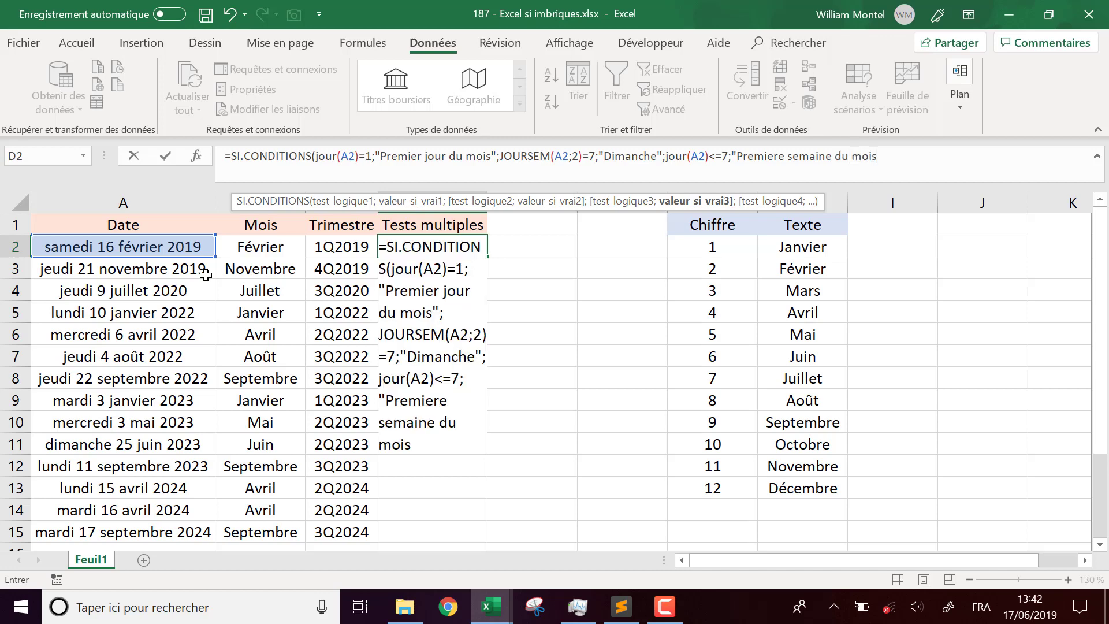
# - Try to finish the formula with "Conditions normales" as the default result, without a test before it
pyautogui.write('";"')
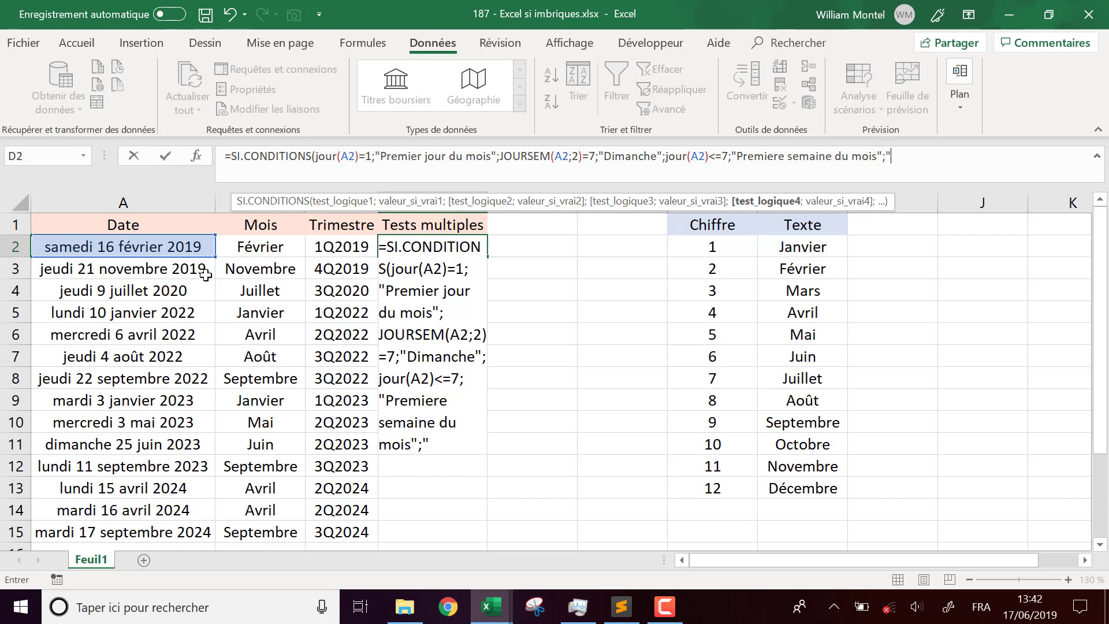
pyautogui.write('Conditio')
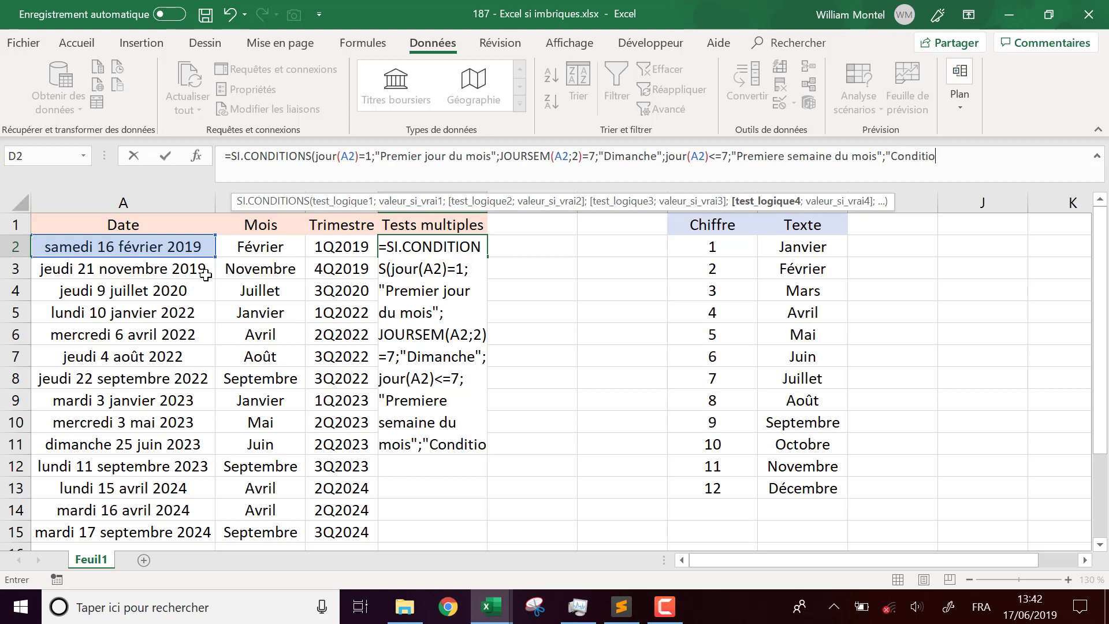
pyautogui.write('ns normales"')
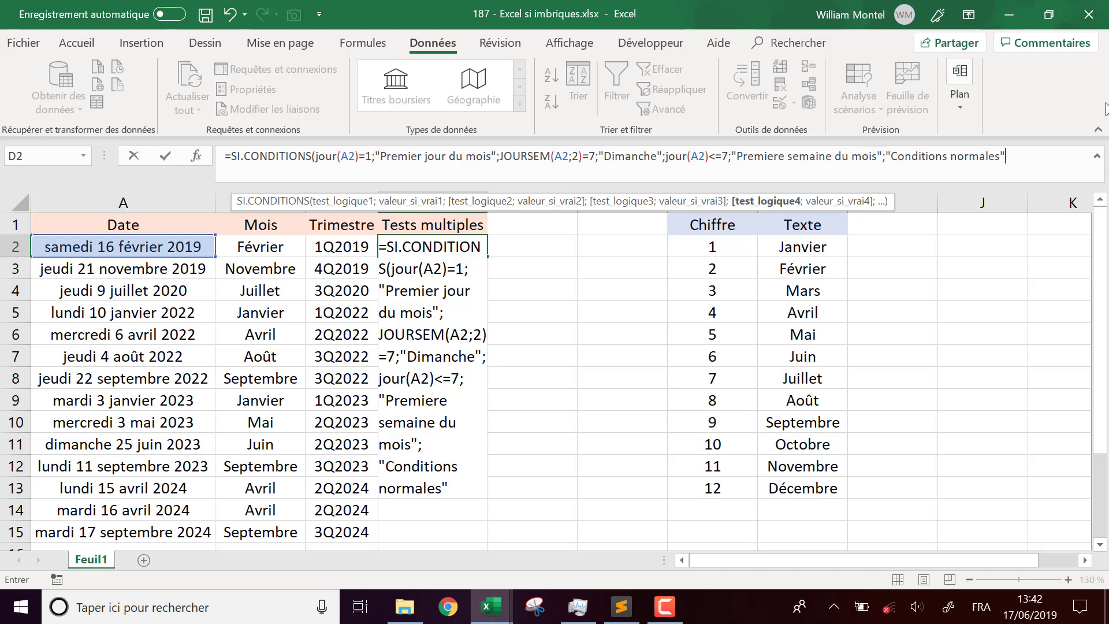
pyautogui.write(')')
pyautogui.press('Return')
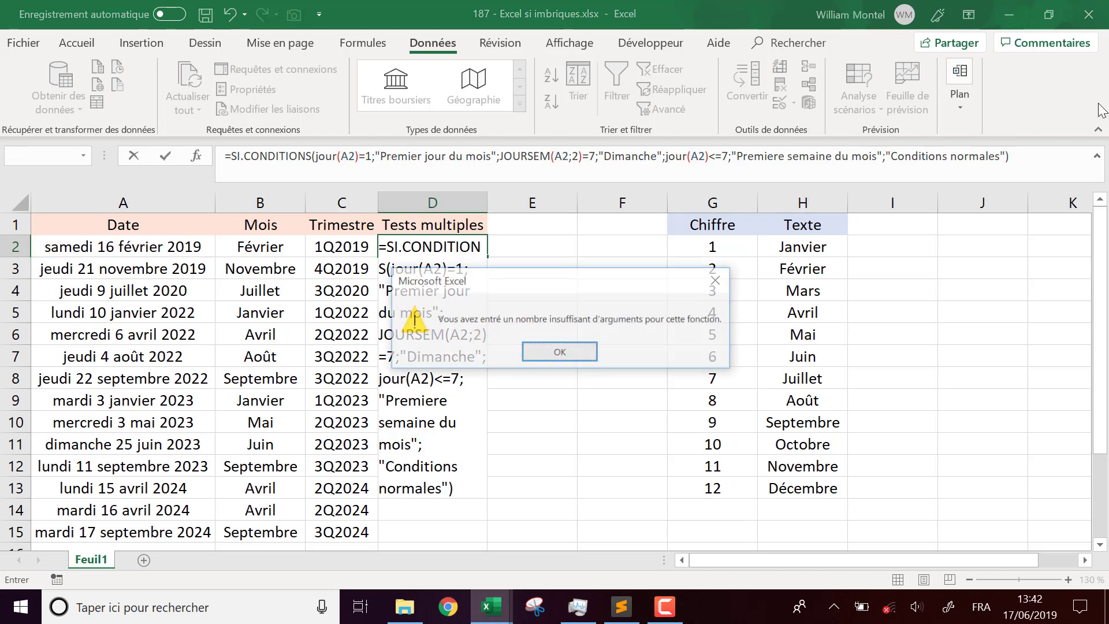
pyautogui.press('Return')
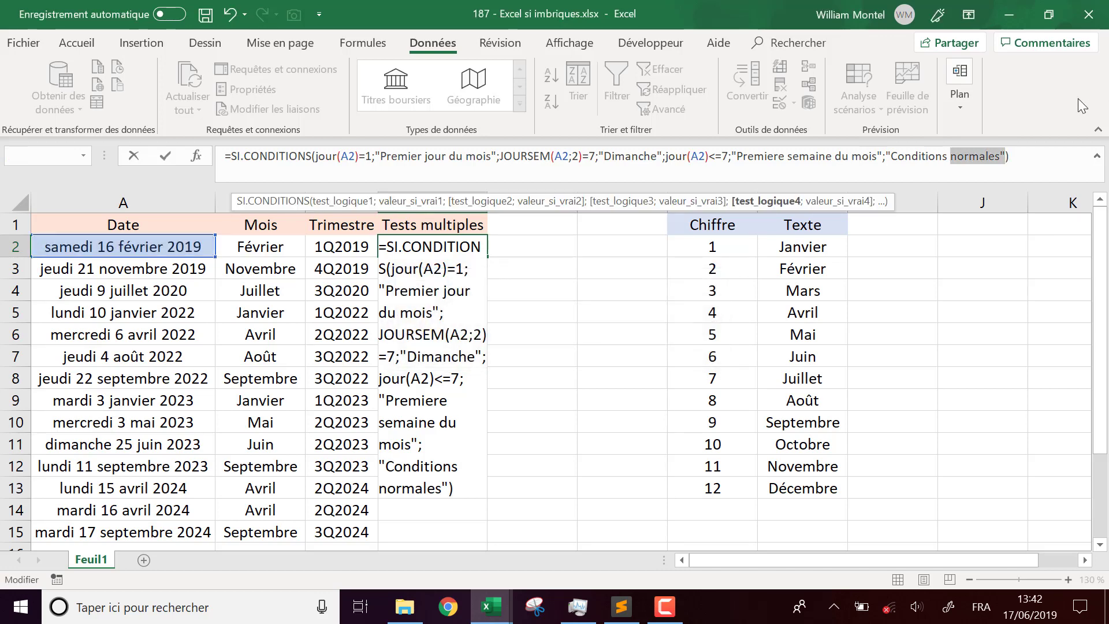
# - Insert VRAI as the fourth test before "Conditions normales" and validate the D2 formula
pyautogui.click(892, 156)
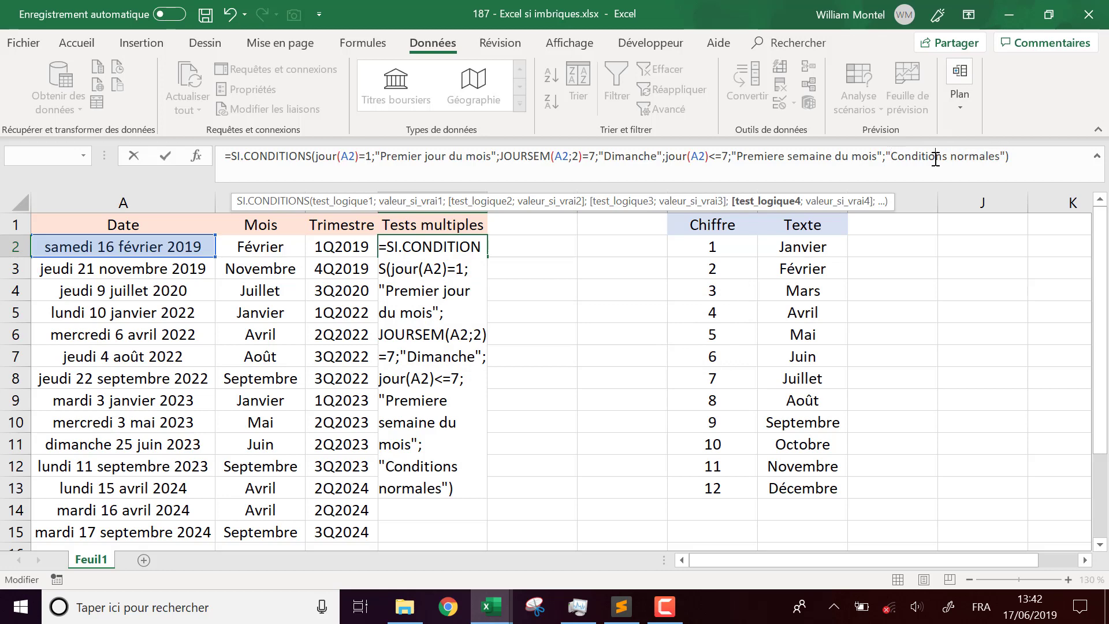
pyautogui.click(811, 157)
pyautogui.click(697, 159)
pyautogui.write('VRAI')
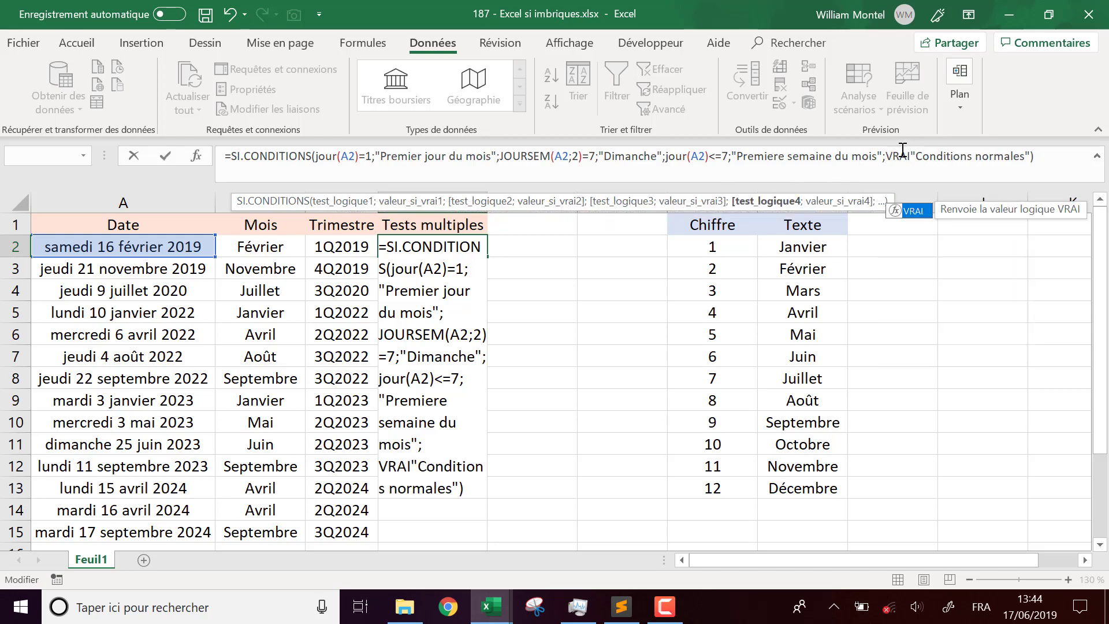
pyautogui.write(';')
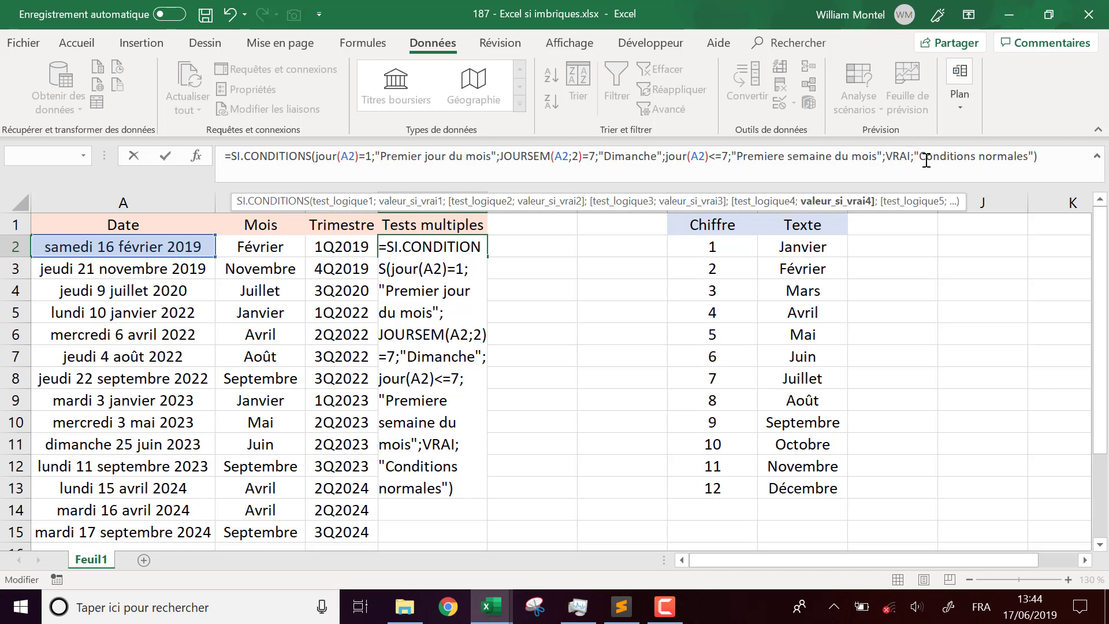
pyautogui.click(901, 157)
pyautogui.click(966, 157)
pyautogui.click(1064, 164)
pyautogui.press('Return')
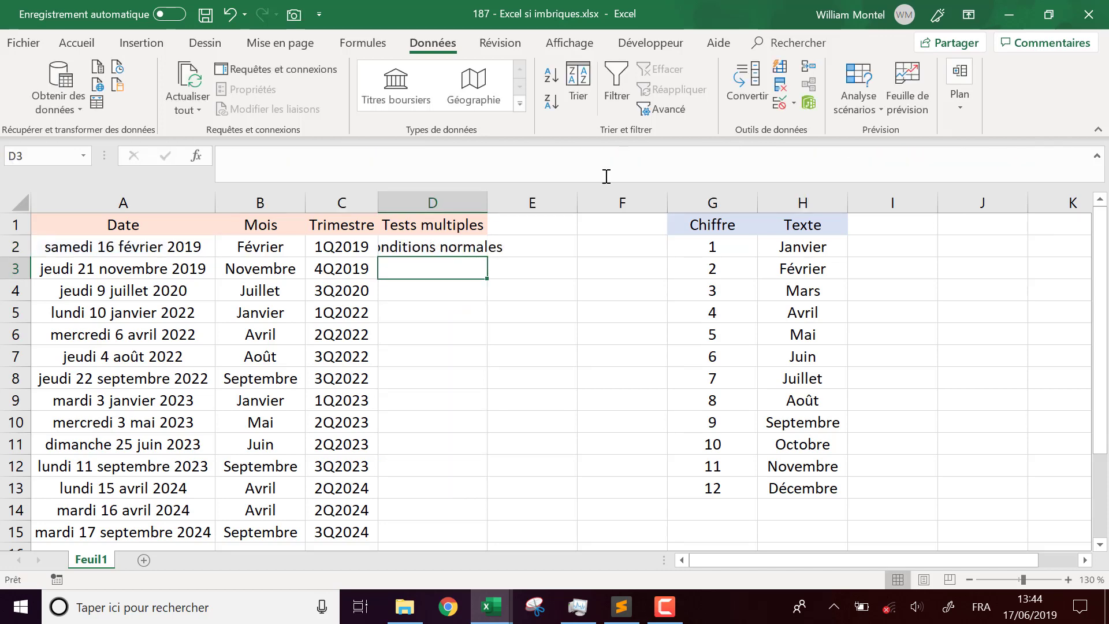
# - Fit column D's width to its content and copy the D2 formula down the Tests multiples column
pyautogui.doubleClick(487, 204)
pyautogui.click(501, 248)
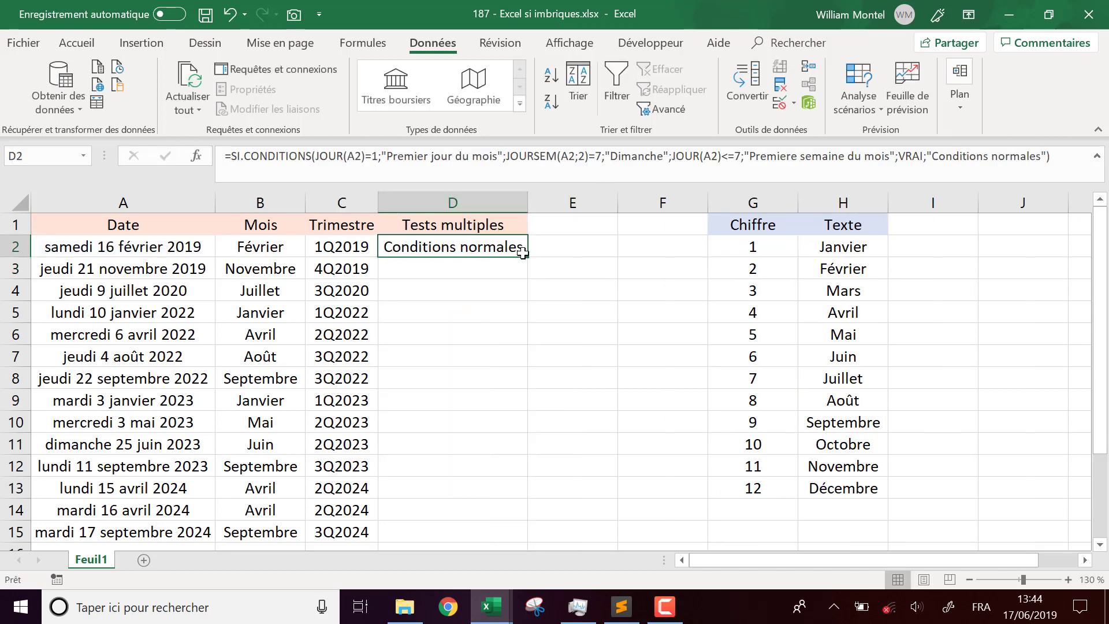
pyautogui.doubleClick(527, 257)
pyautogui.click(497, 301)
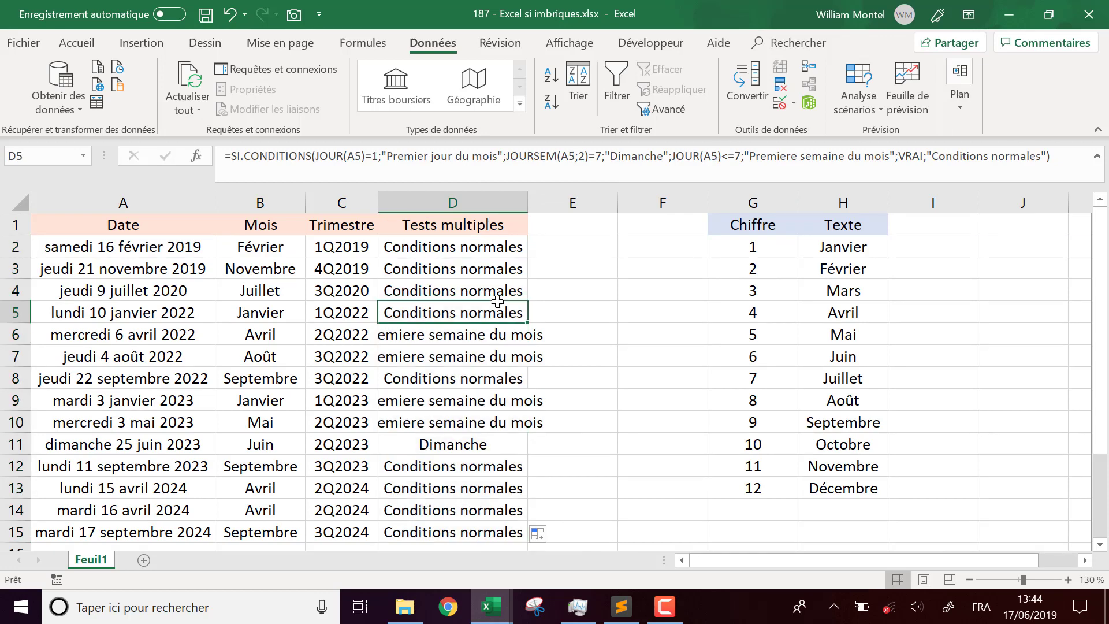
pyautogui.click(475, 448)
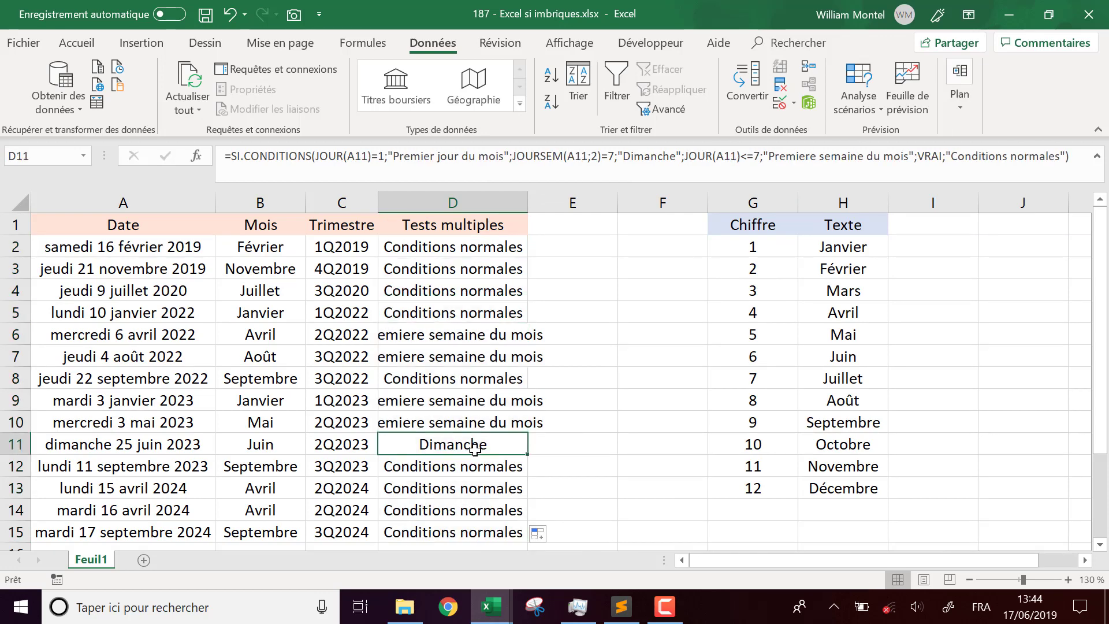
# - Change the date in A7 to 01/08/2022 to test the first-day-of-month condition
pyautogui.click(177, 359)
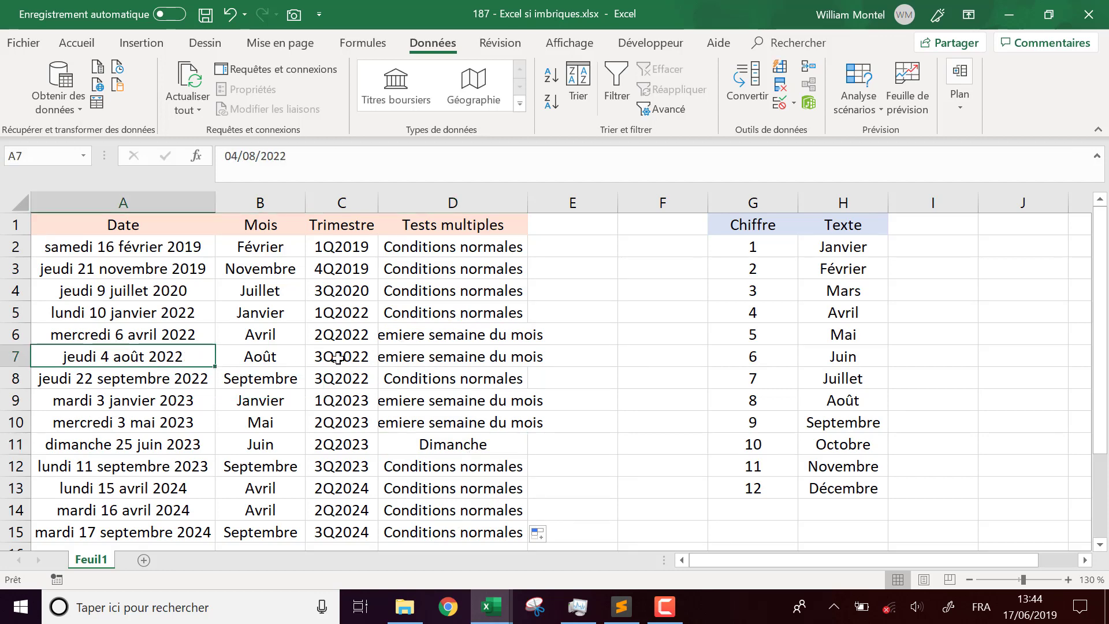
pyautogui.click(235, 155)
pyautogui.press('BackSpace')
pyautogui.write('1')
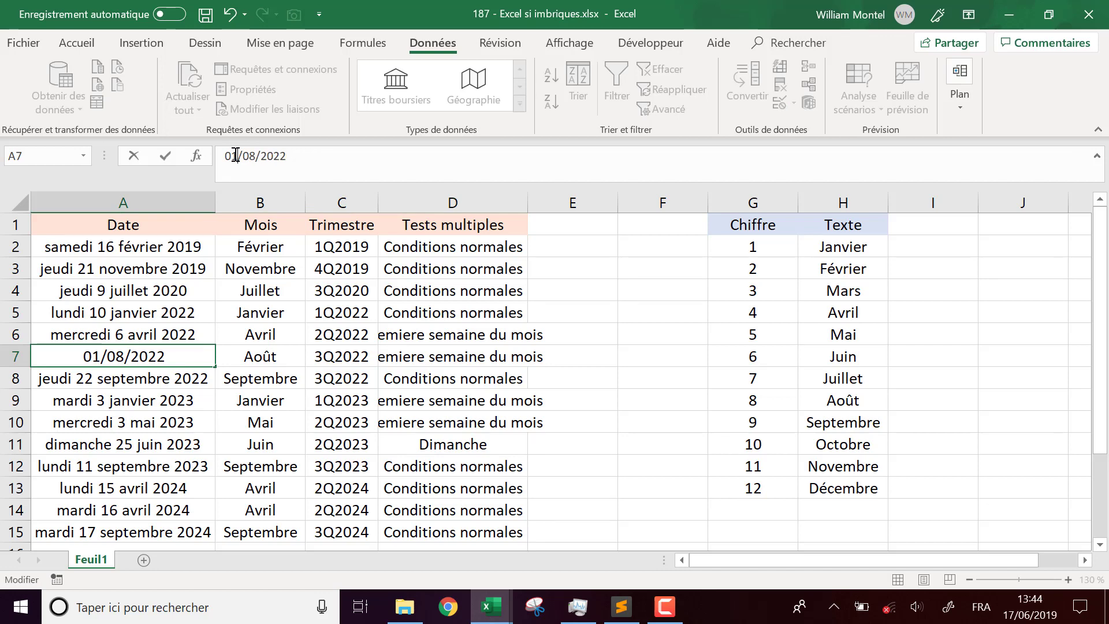
pyautogui.press('Return')
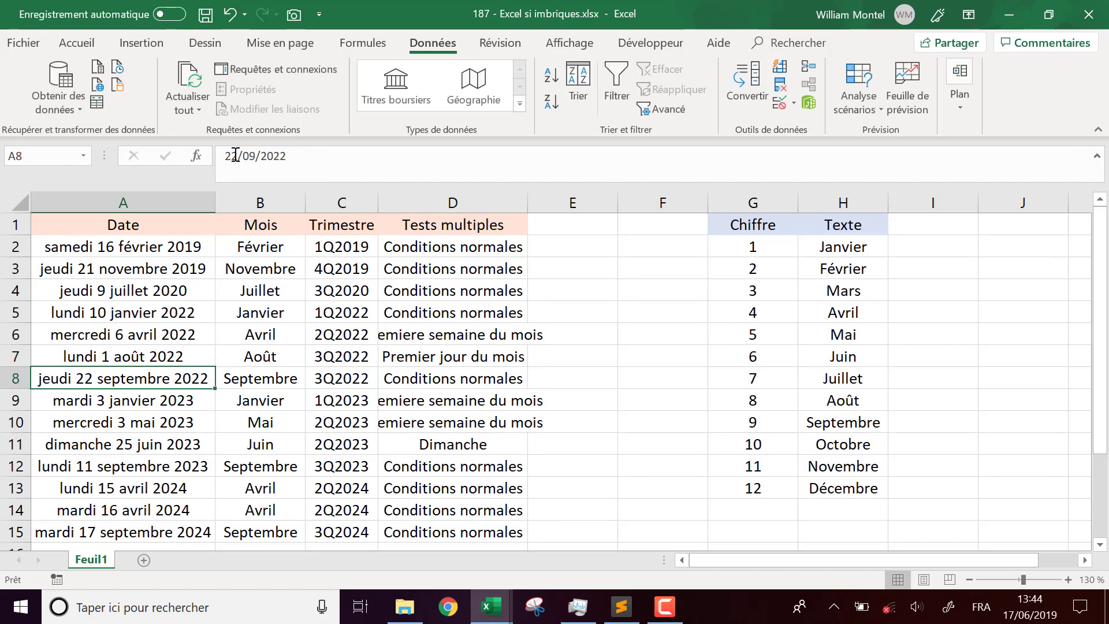
# - Check the Tests multiples results in D7, D11 and D6, and fit column D's width to its longest text
pyautogui.click(457, 358)
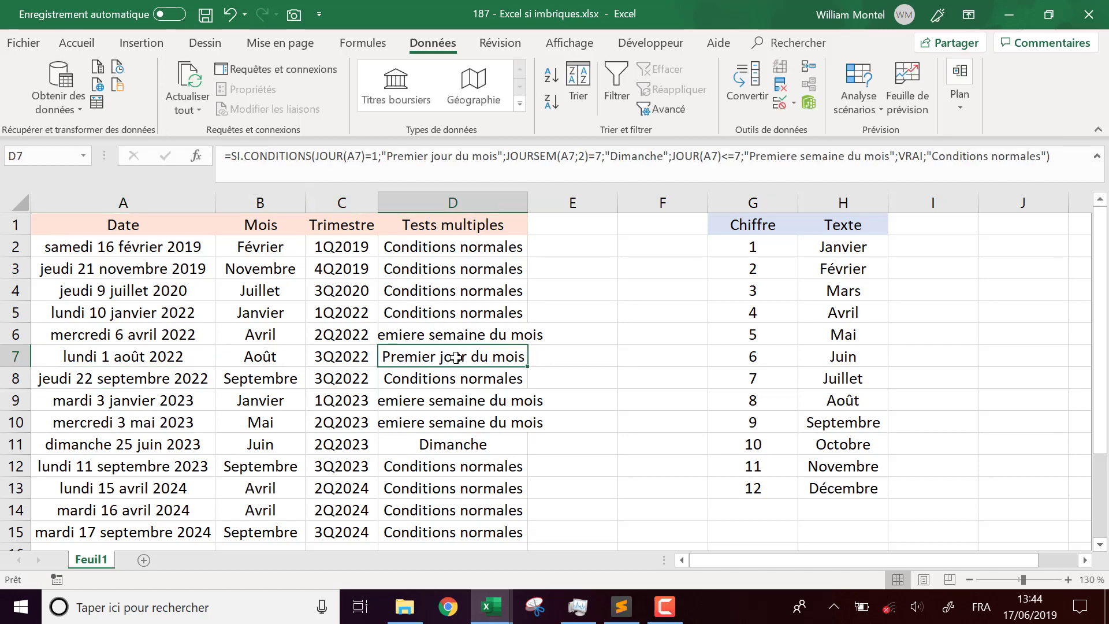
pyautogui.click(466, 442)
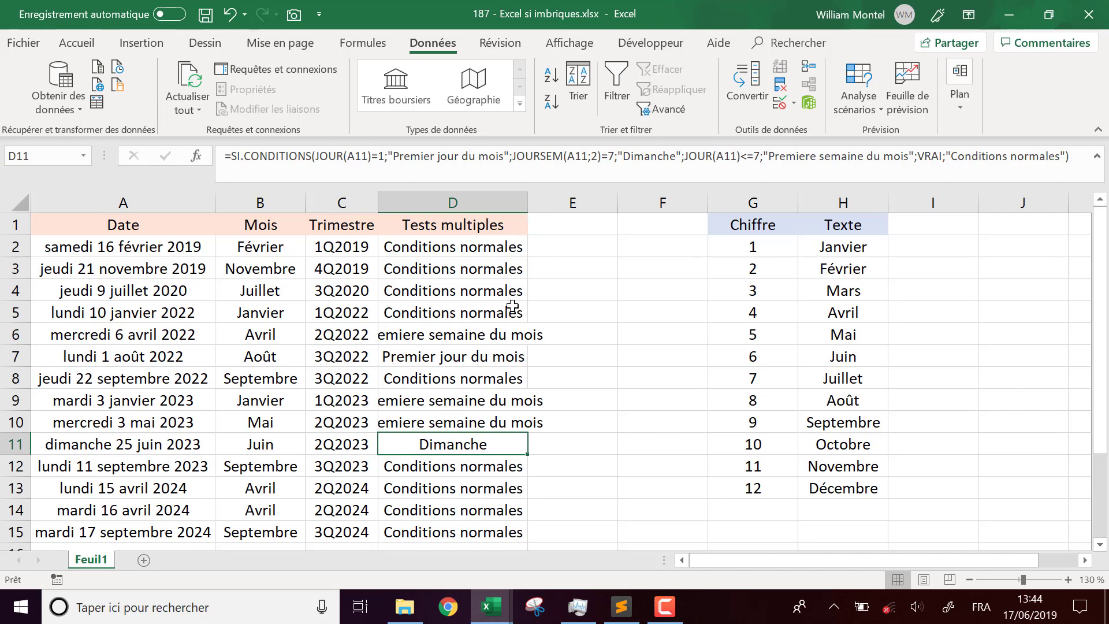
pyautogui.click(496, 334)
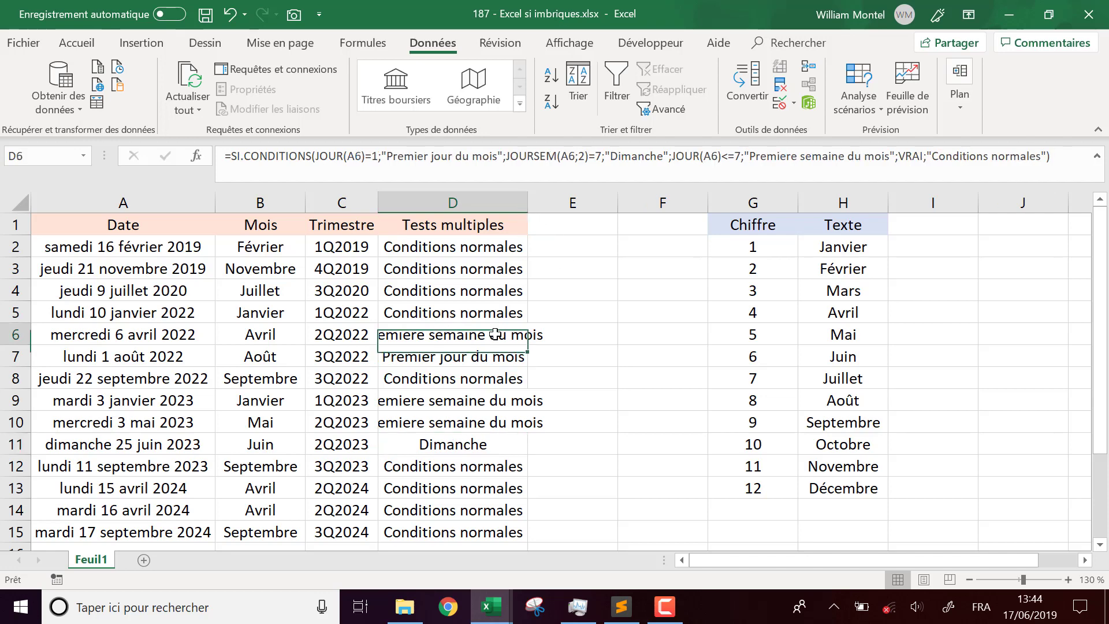
pyautogui.doubleClick(530, 195)
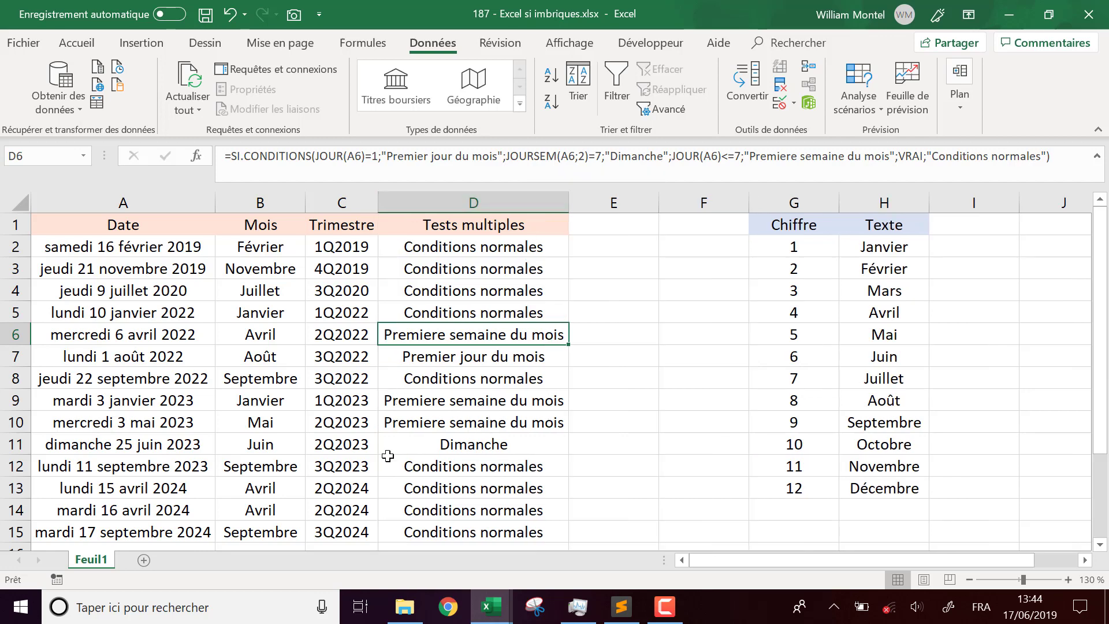
pyautogui.click(488, 361)
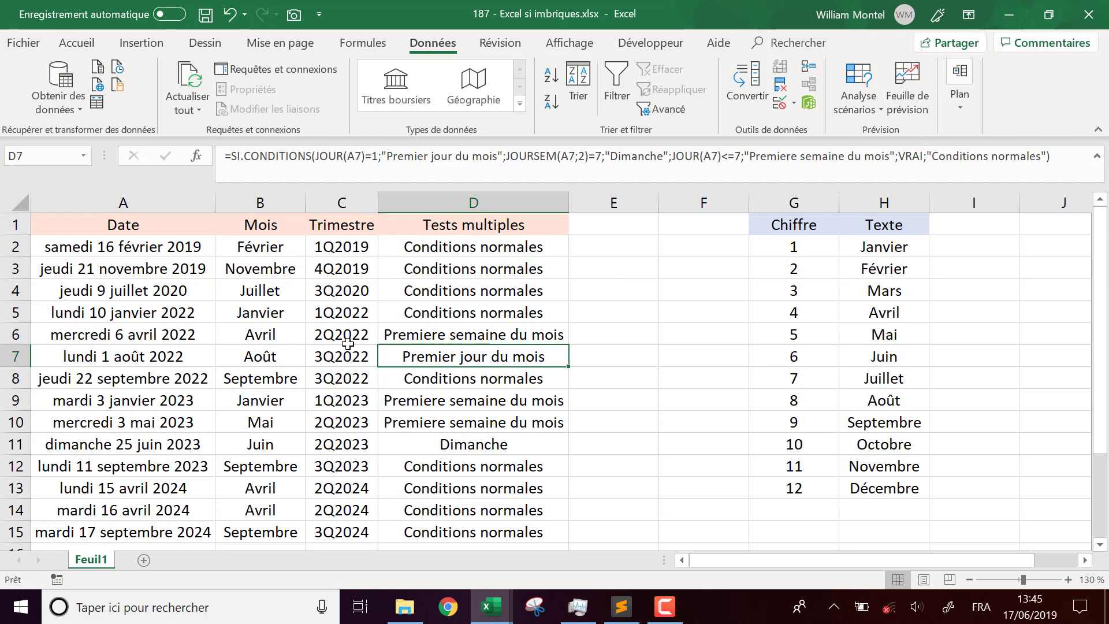
# - Review the RECHERCHEV month formula in B2 and the SI.MULTIPLE quarter formula in C2
pyautogui.click(288, 246)
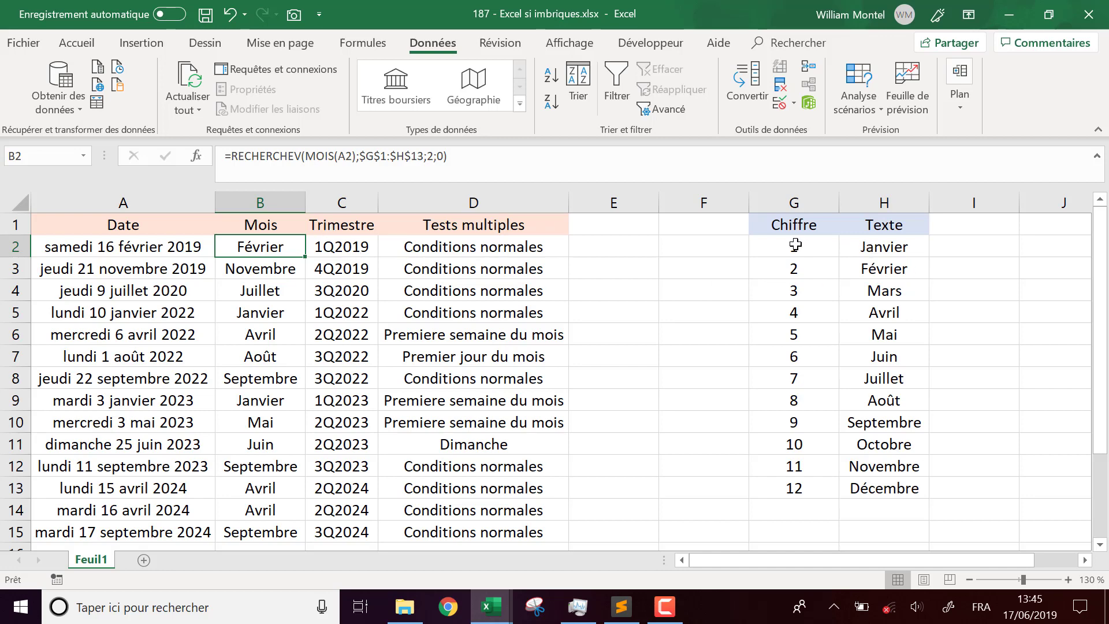
pyautogui.click(354, 247)
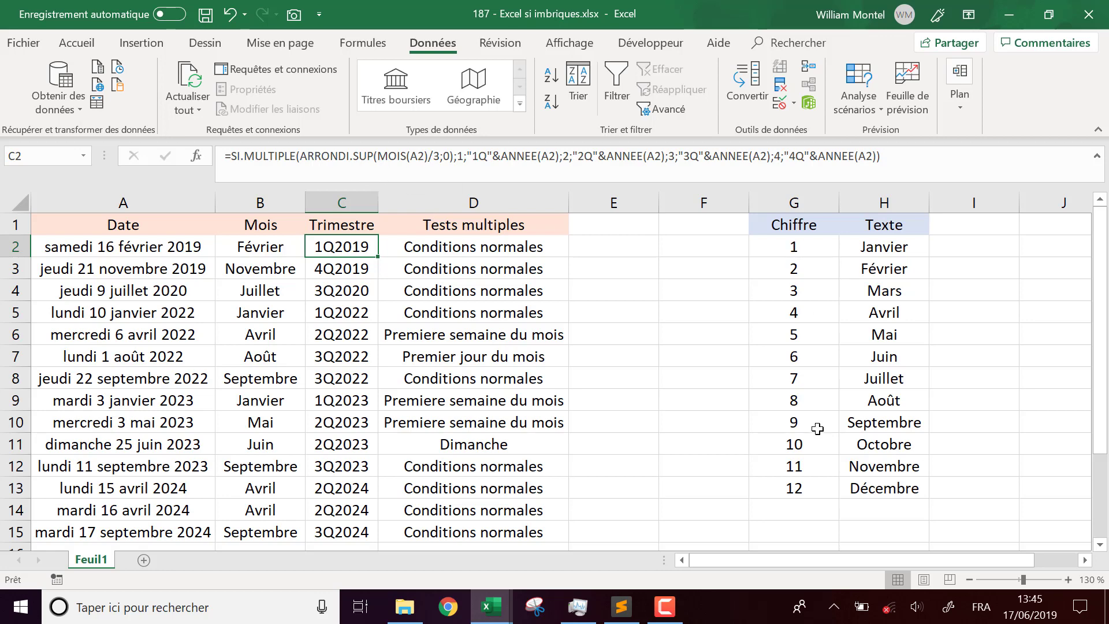
pyautogui.click(913, 164)
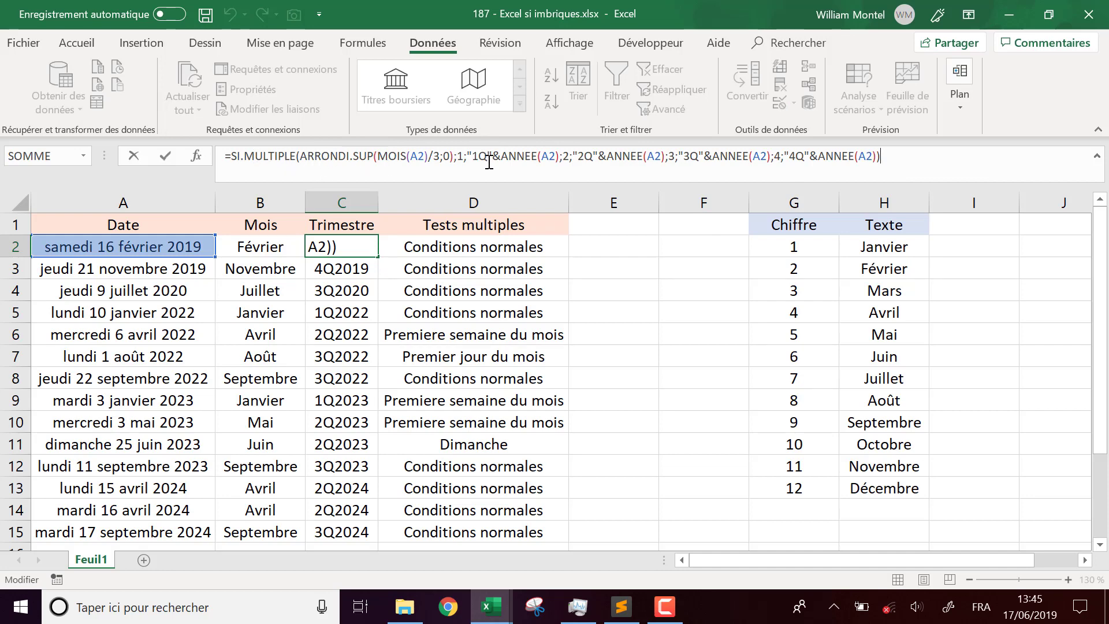
# - Examine the SI.CONDITIONS formula in D2, including its test and result pairs and the closing VRAI;"Conditions normales" pair, without altering it
pyautogui.click(506, 248)
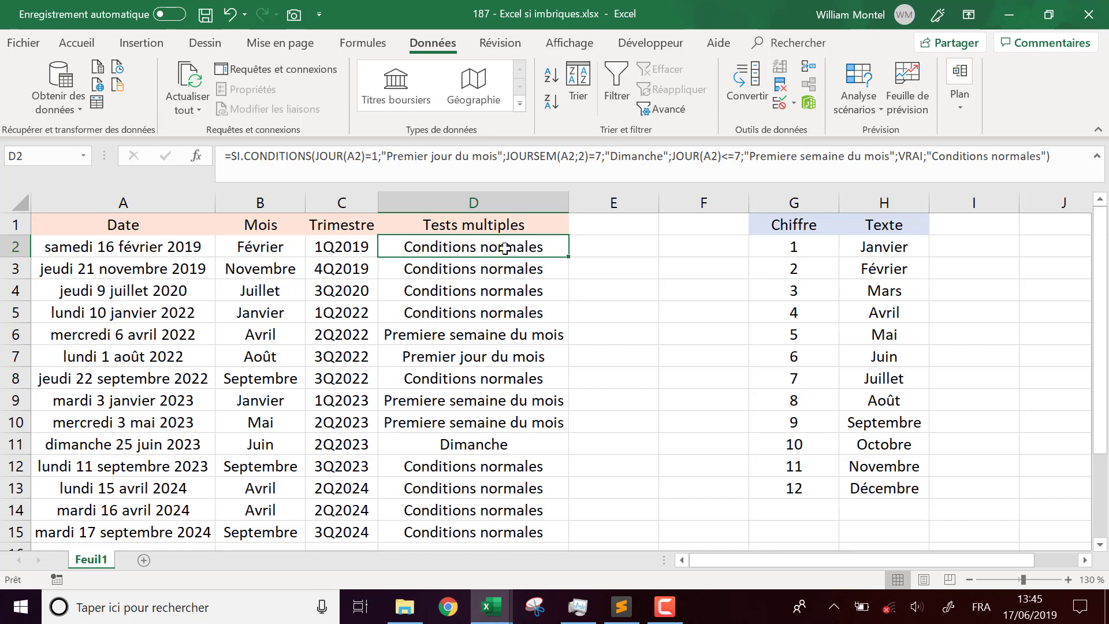
pyautogui.click(306, 156)
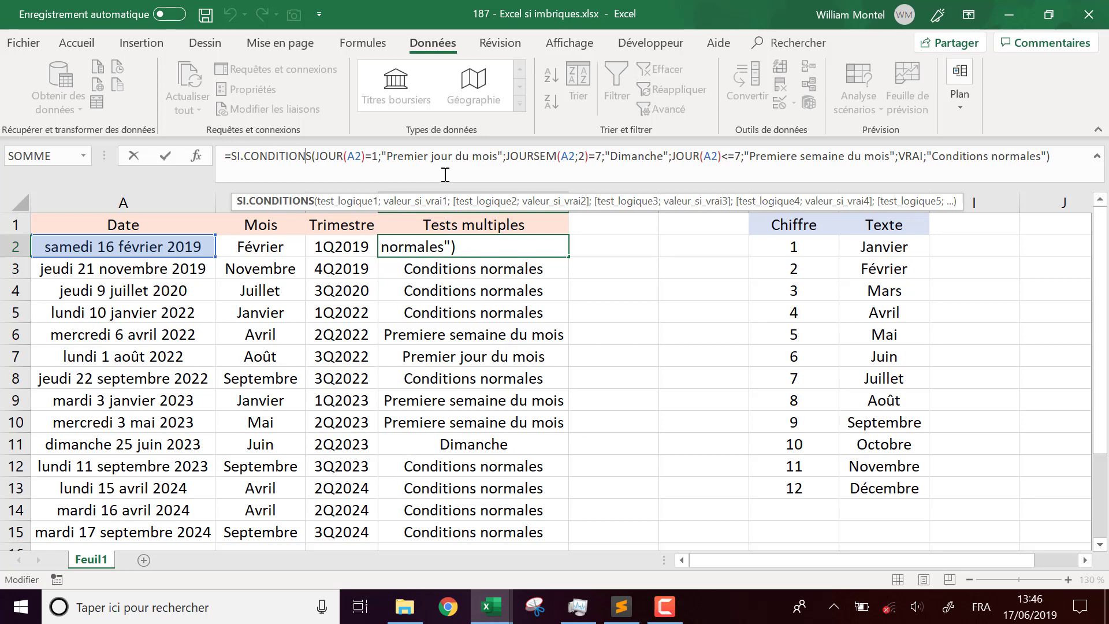
pyautogui.click(425, 157)
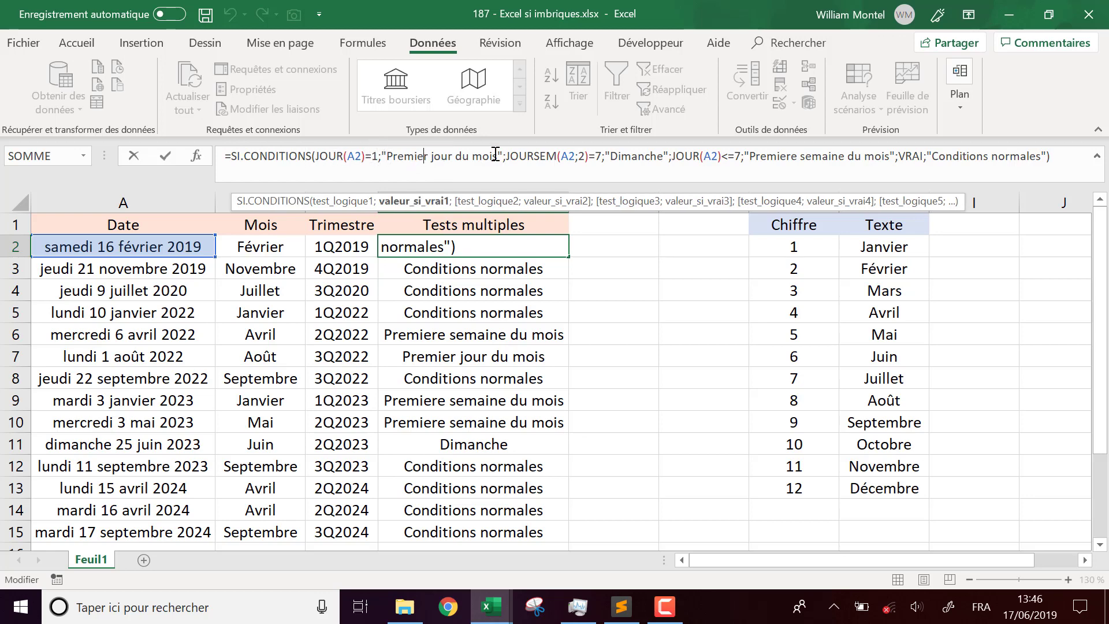
pyautogui.click(579, 156)
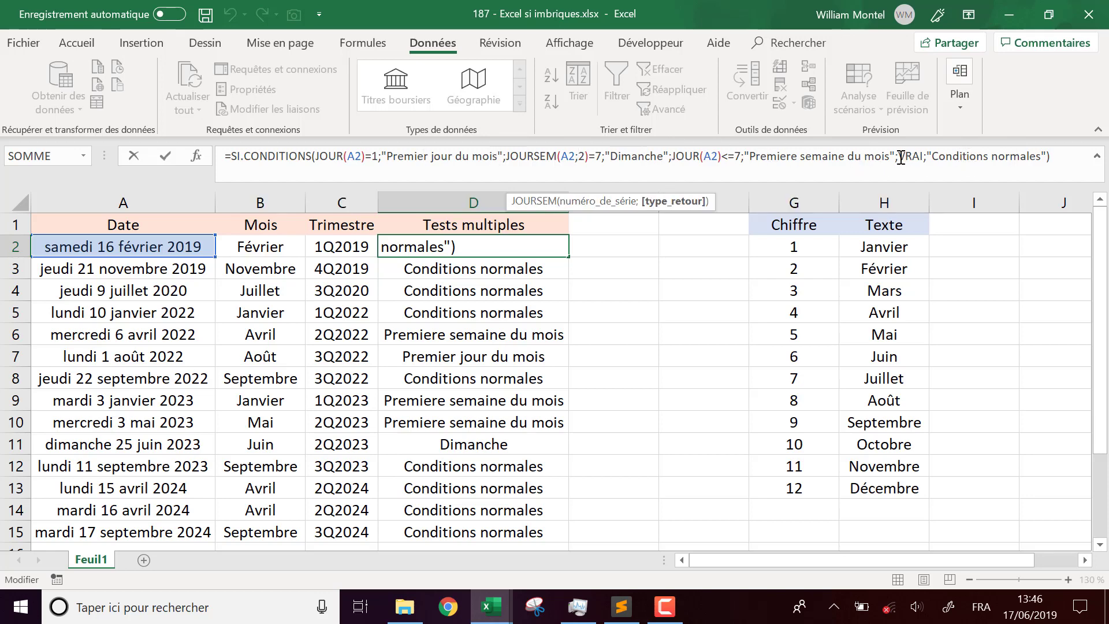
pyautogui.moveTo(900, 156); pyautogui.dragTo(1045, 156)
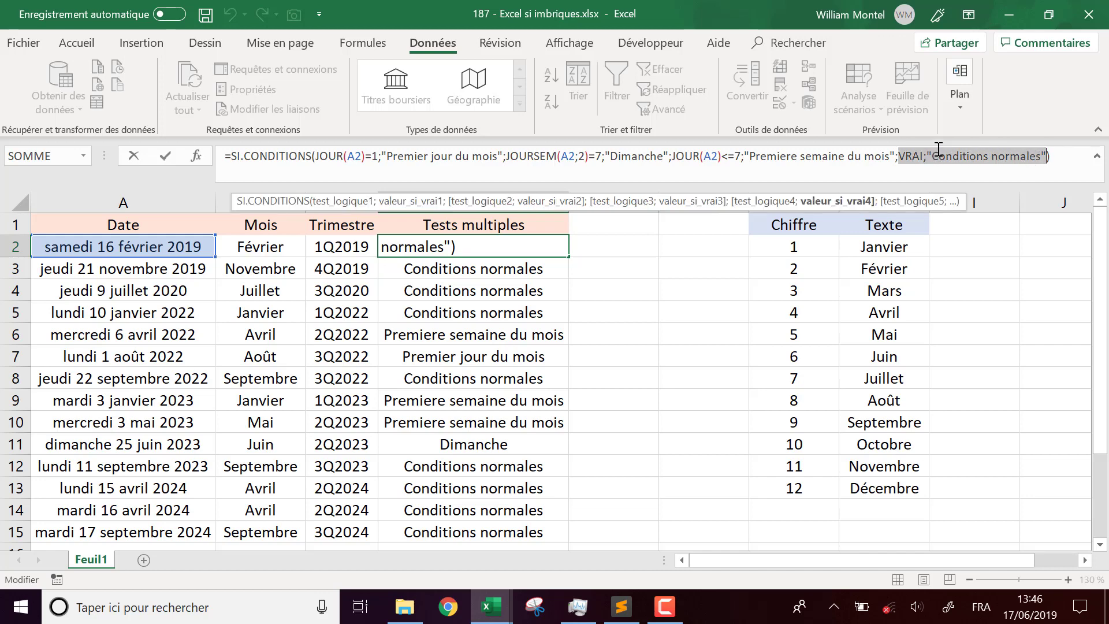
pyautogui.click(910, 156)
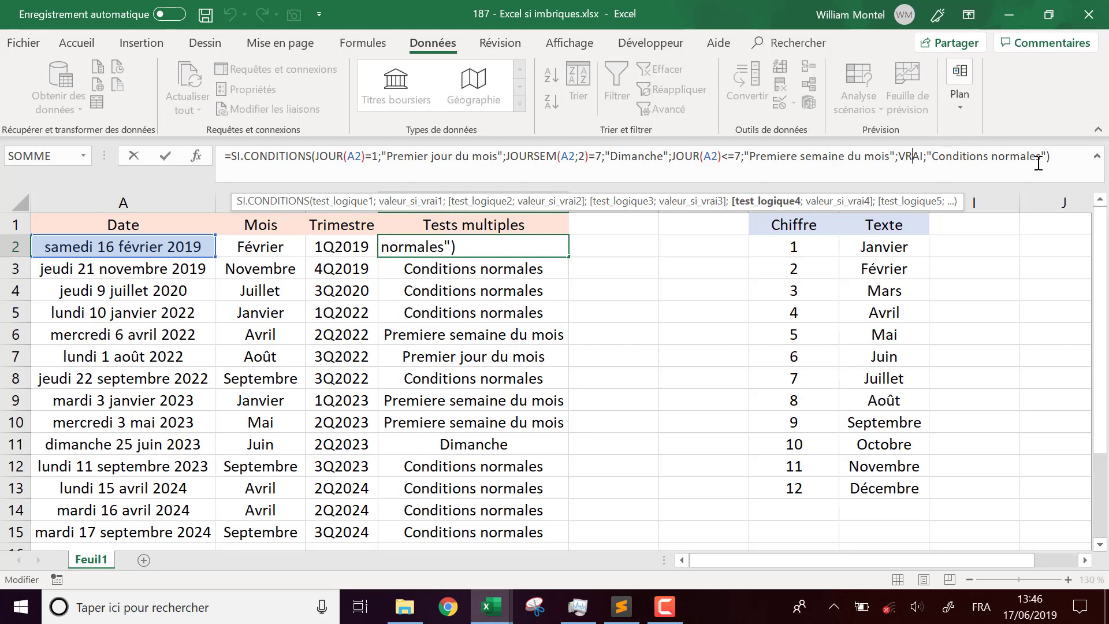
pyautogui.click(1063, 163)
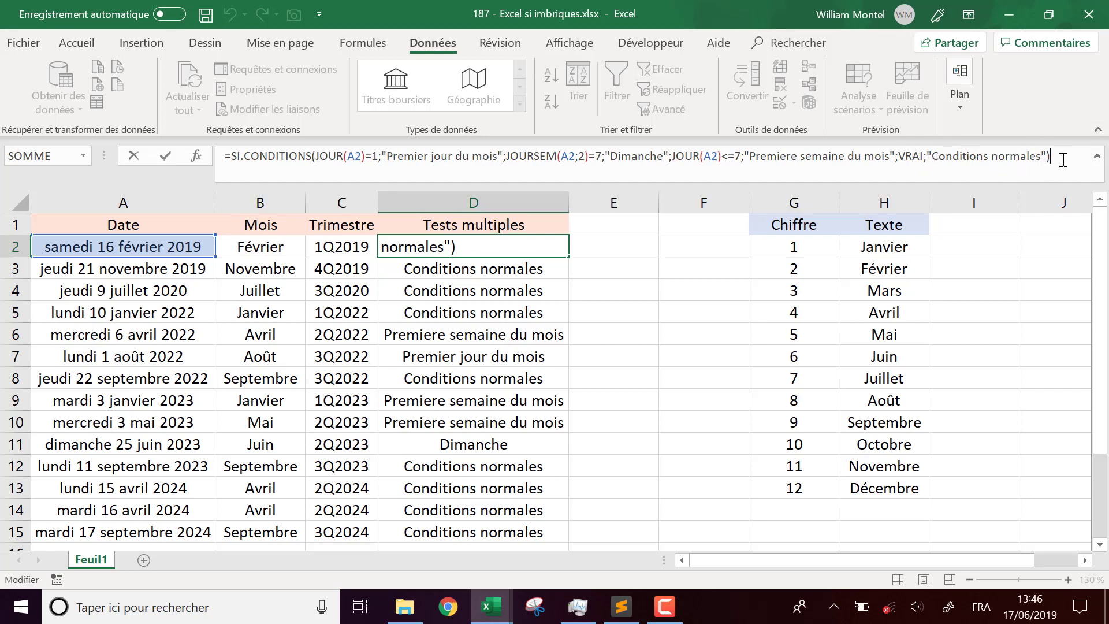
pyautogui.press('Return')
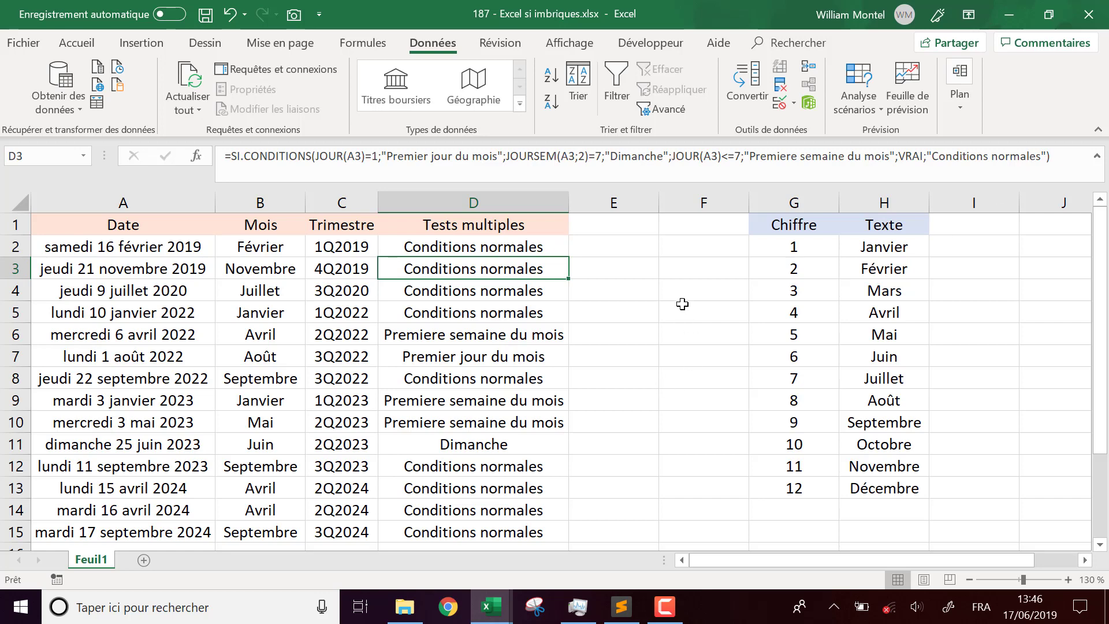